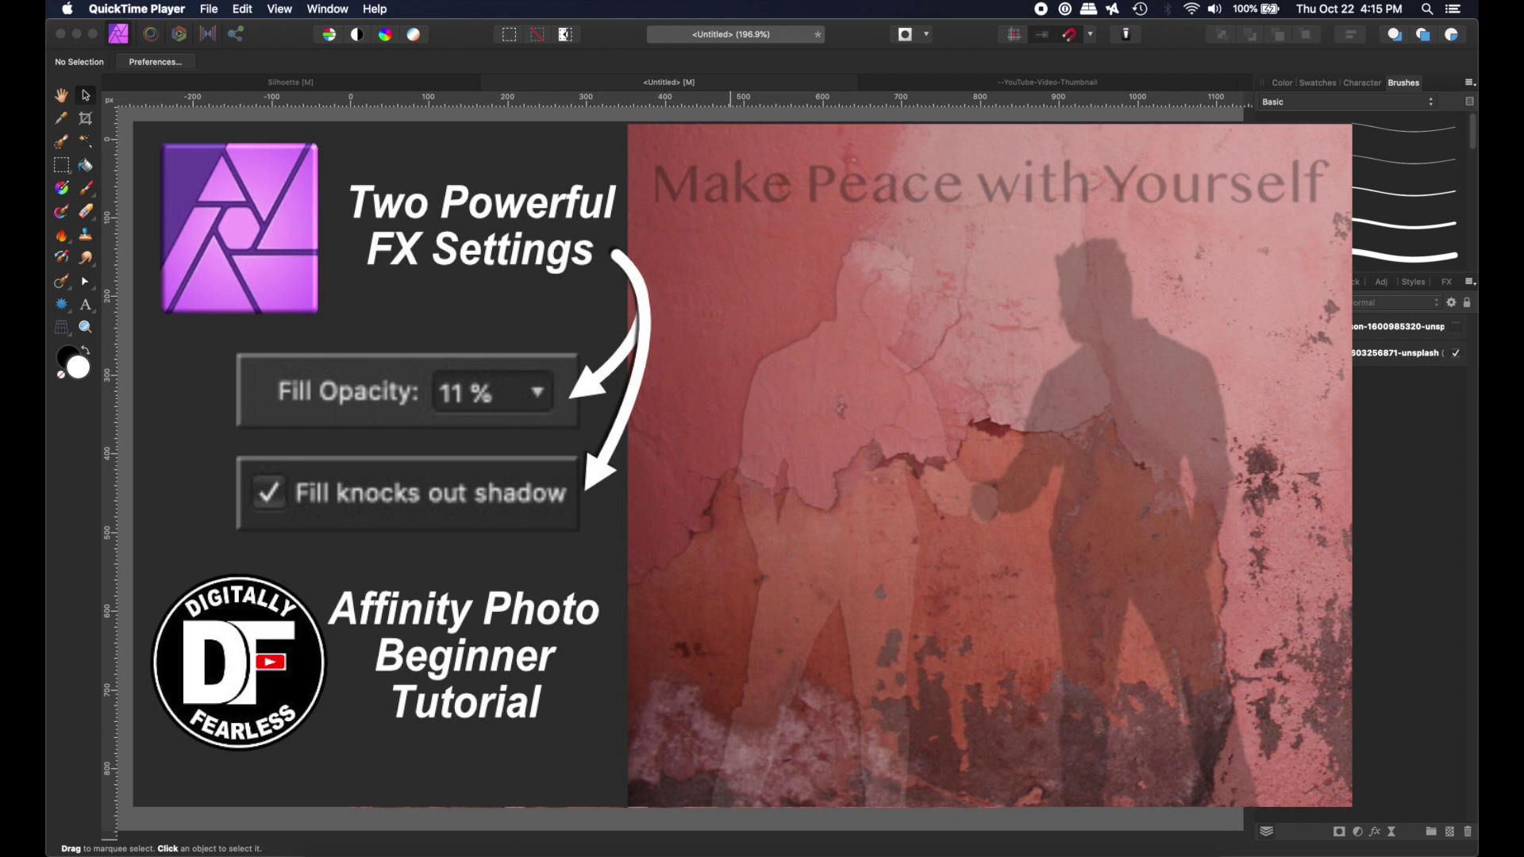
- Switch to Affinity Photo's Silhoettefinal document showing the cracked pink wall photo
left_click(935, 80)
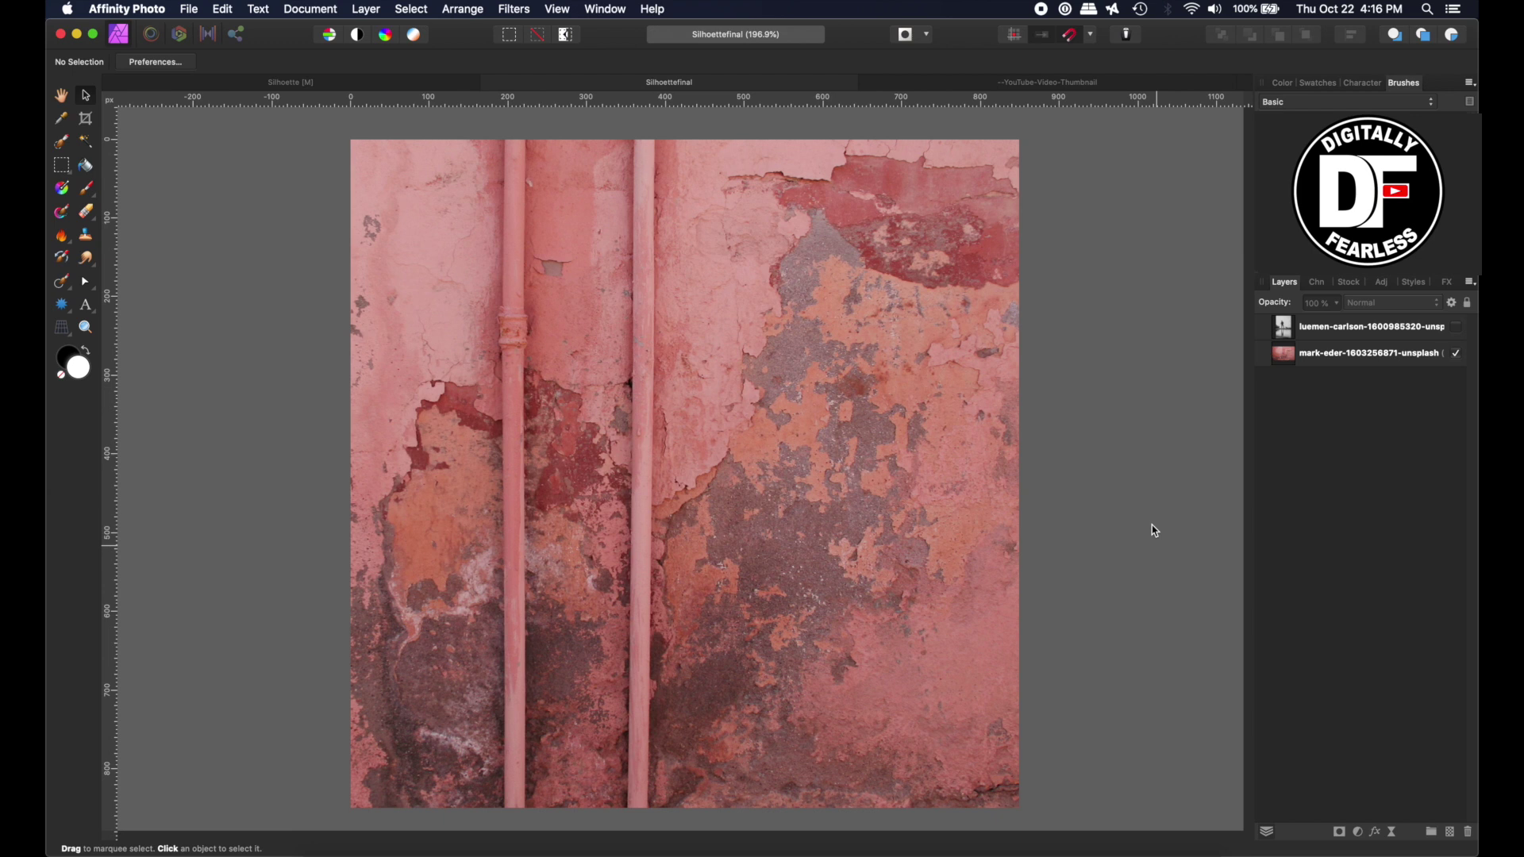
- Make the luemen-carlson photo layer of the standing man visible above the wall
left_click(1349, 283)
left_click(1281, 283)
left_click(1294, 360)
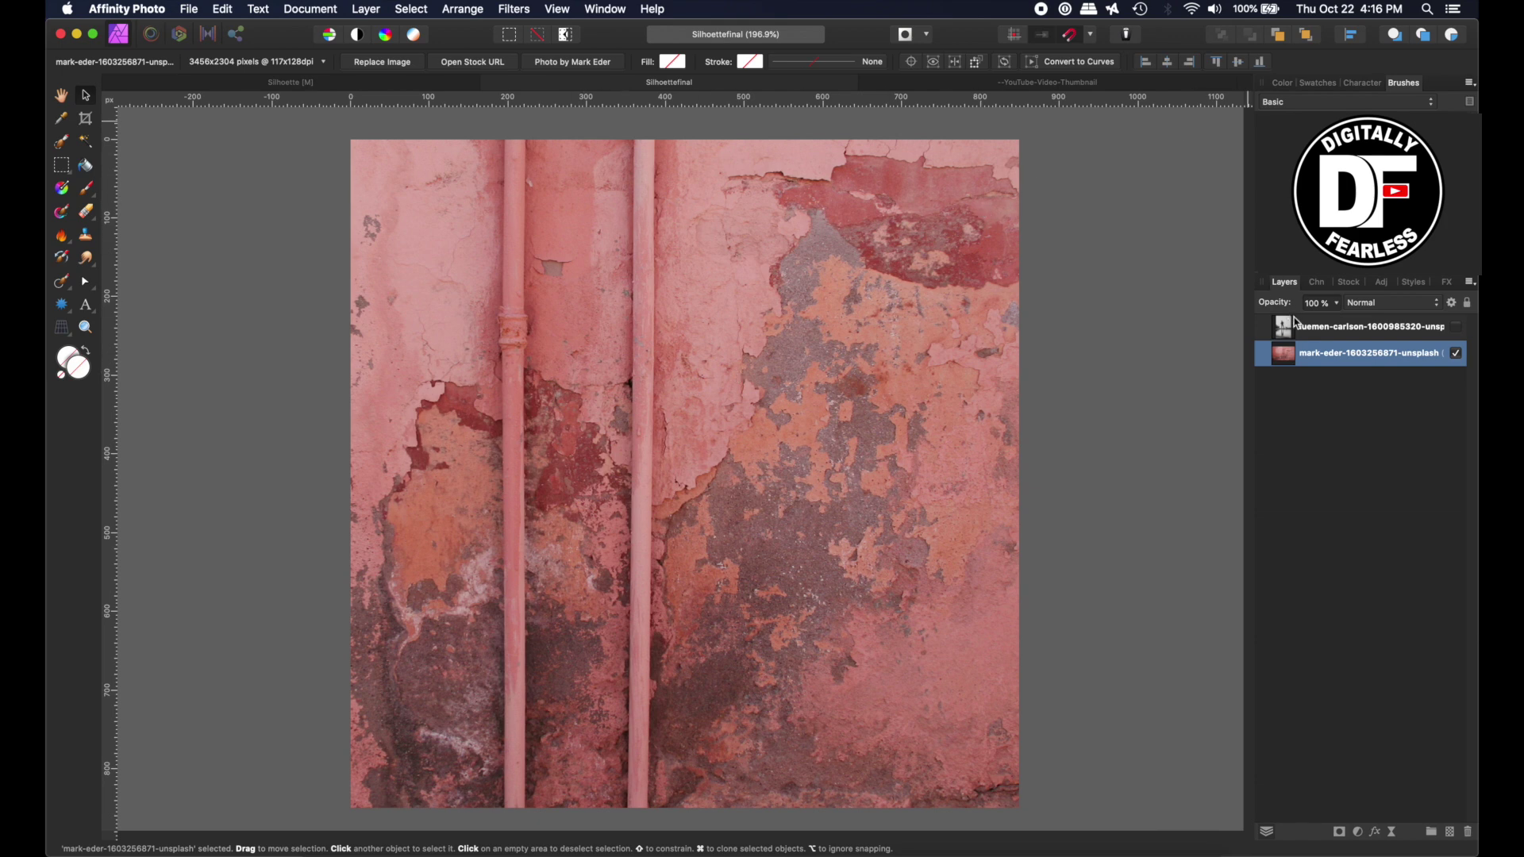
left_click(1456, 327)
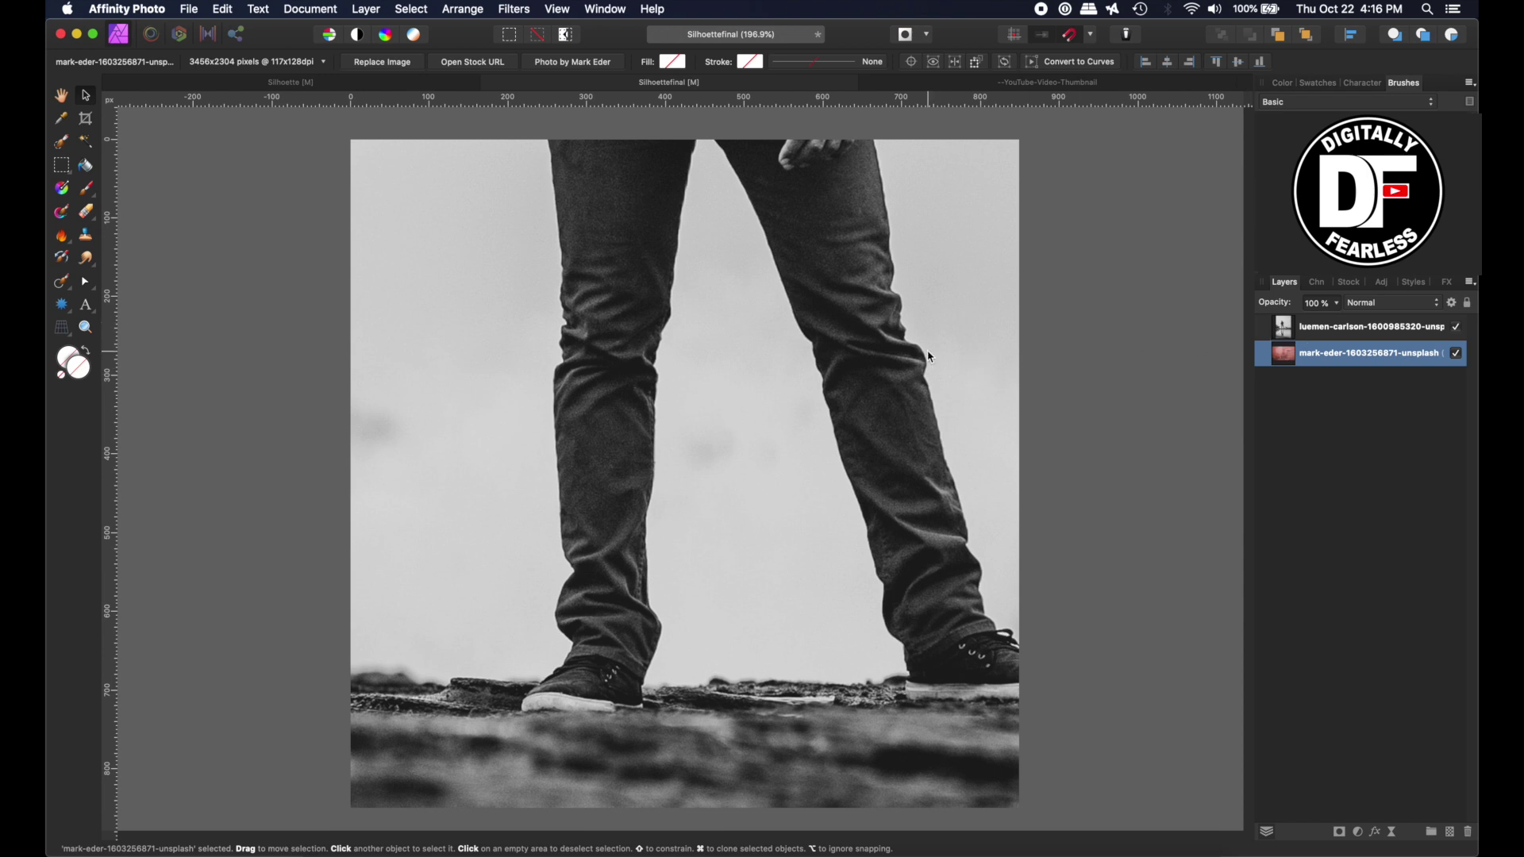
- Scale the man photo down so his whole figure fits the square canvas
key("super+minus")
key("super+minus")
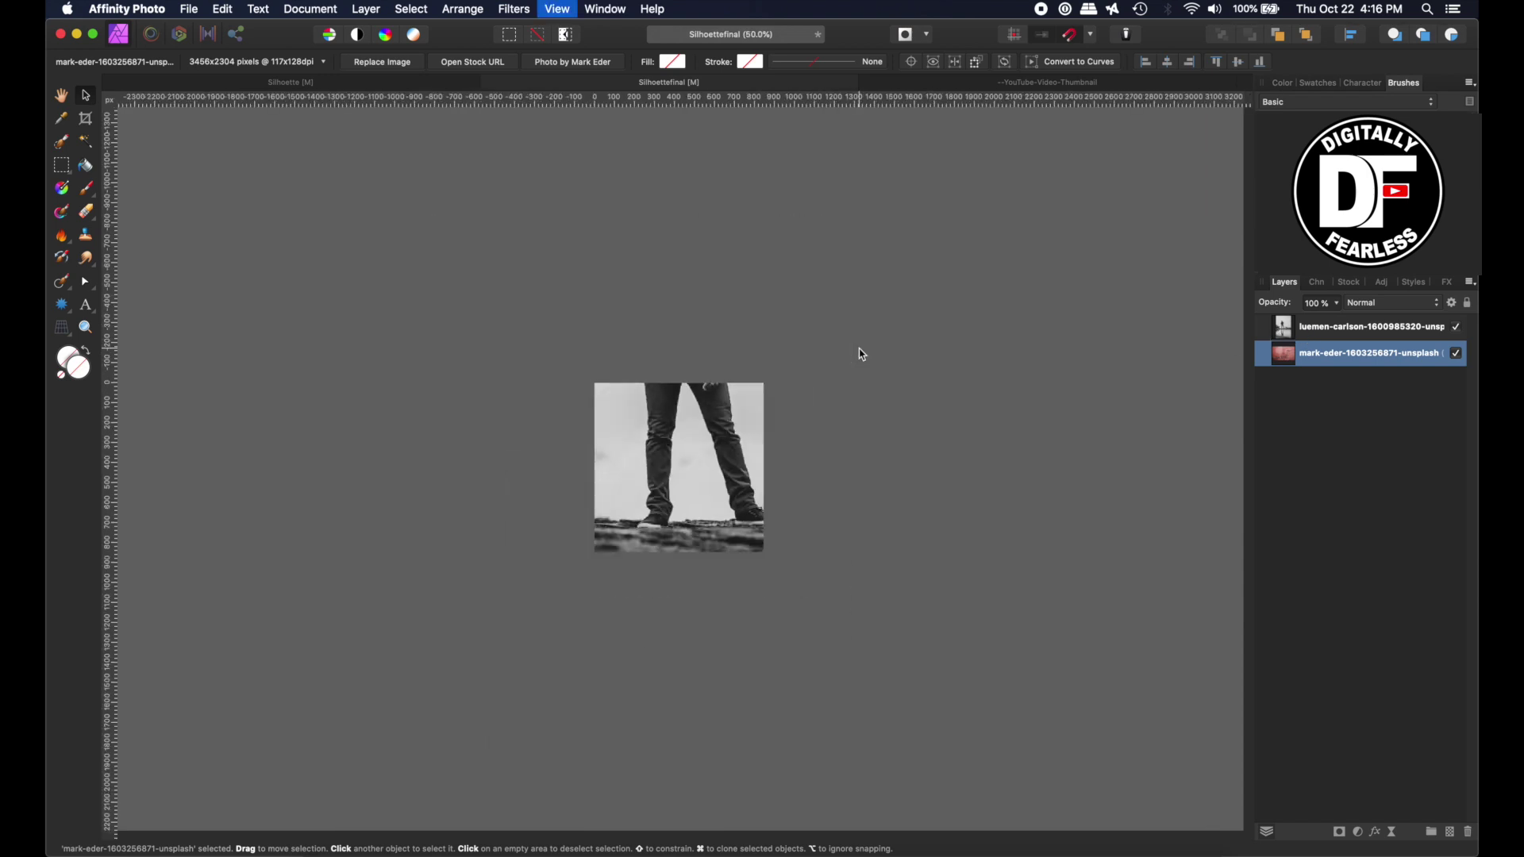
left_click(1288, 332)
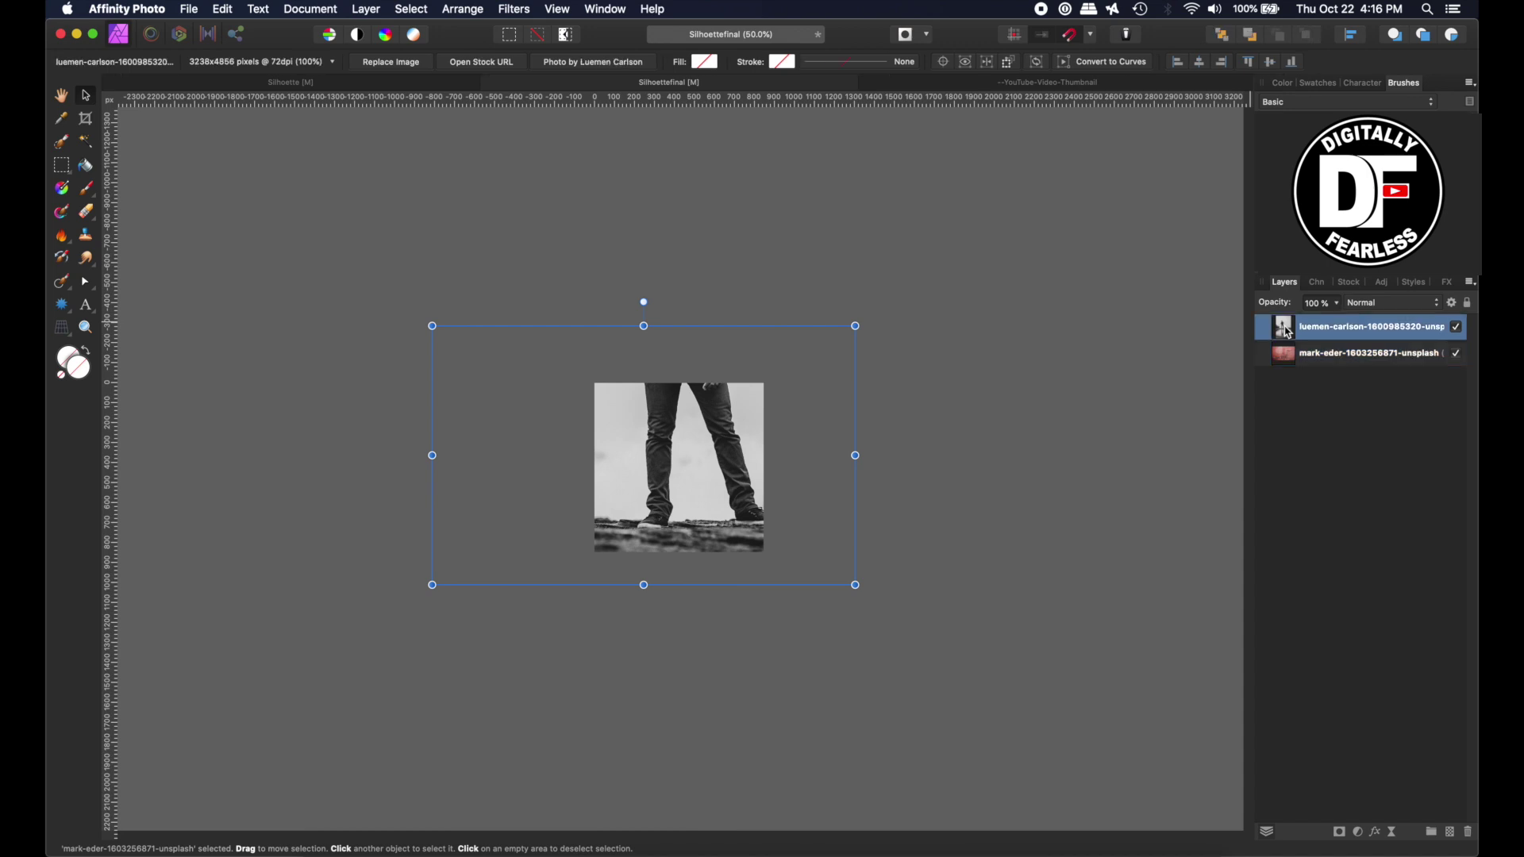
scroll(789, 365, "up", 2)
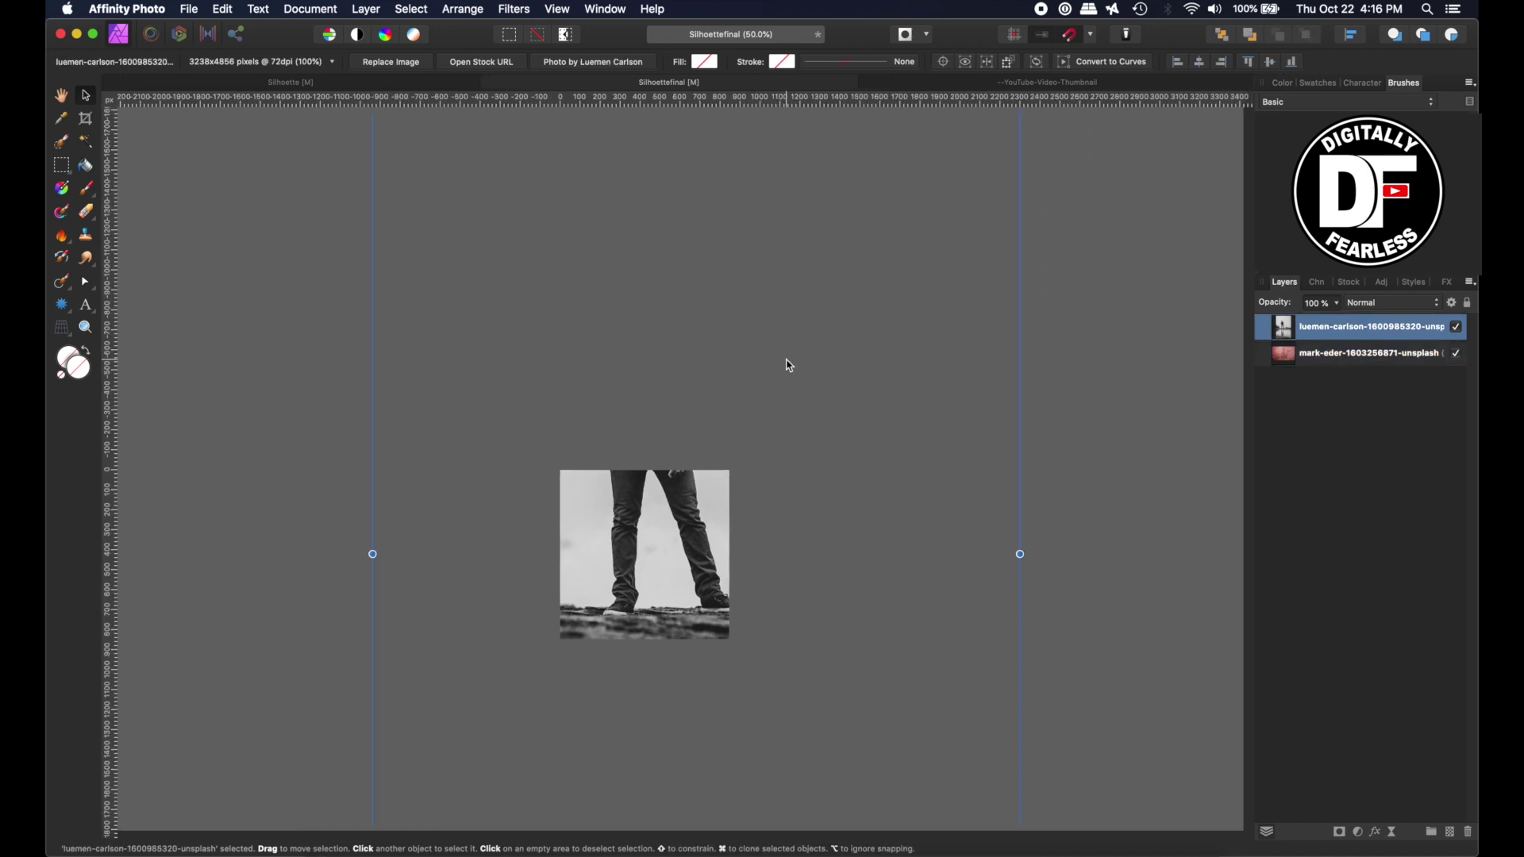
key("super+minus")
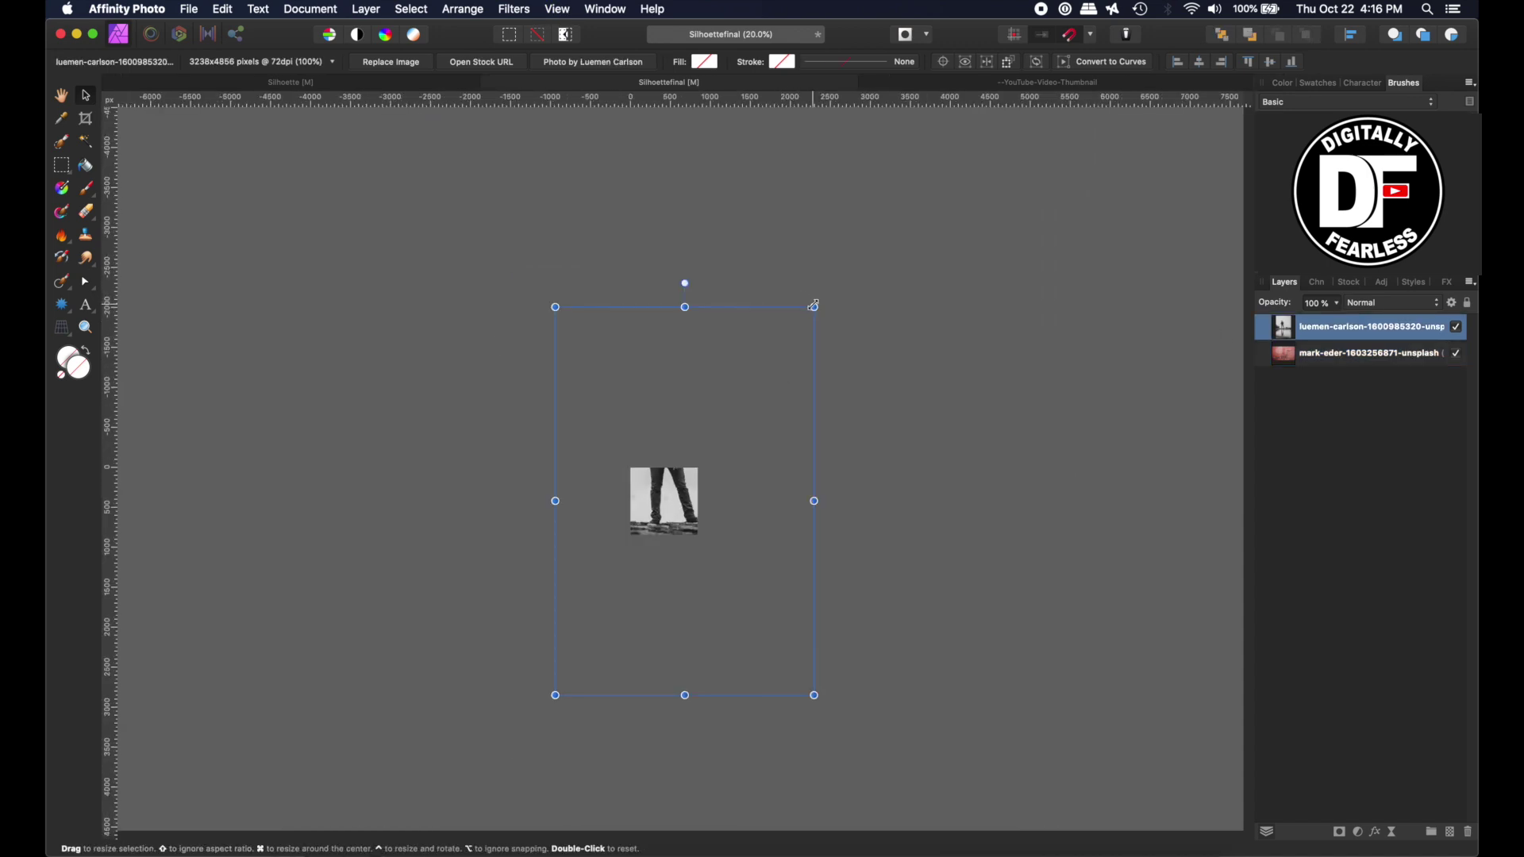
left_click_drag(812, 307, 662, 535)
left_click_drag(602, 610, 674, 520)
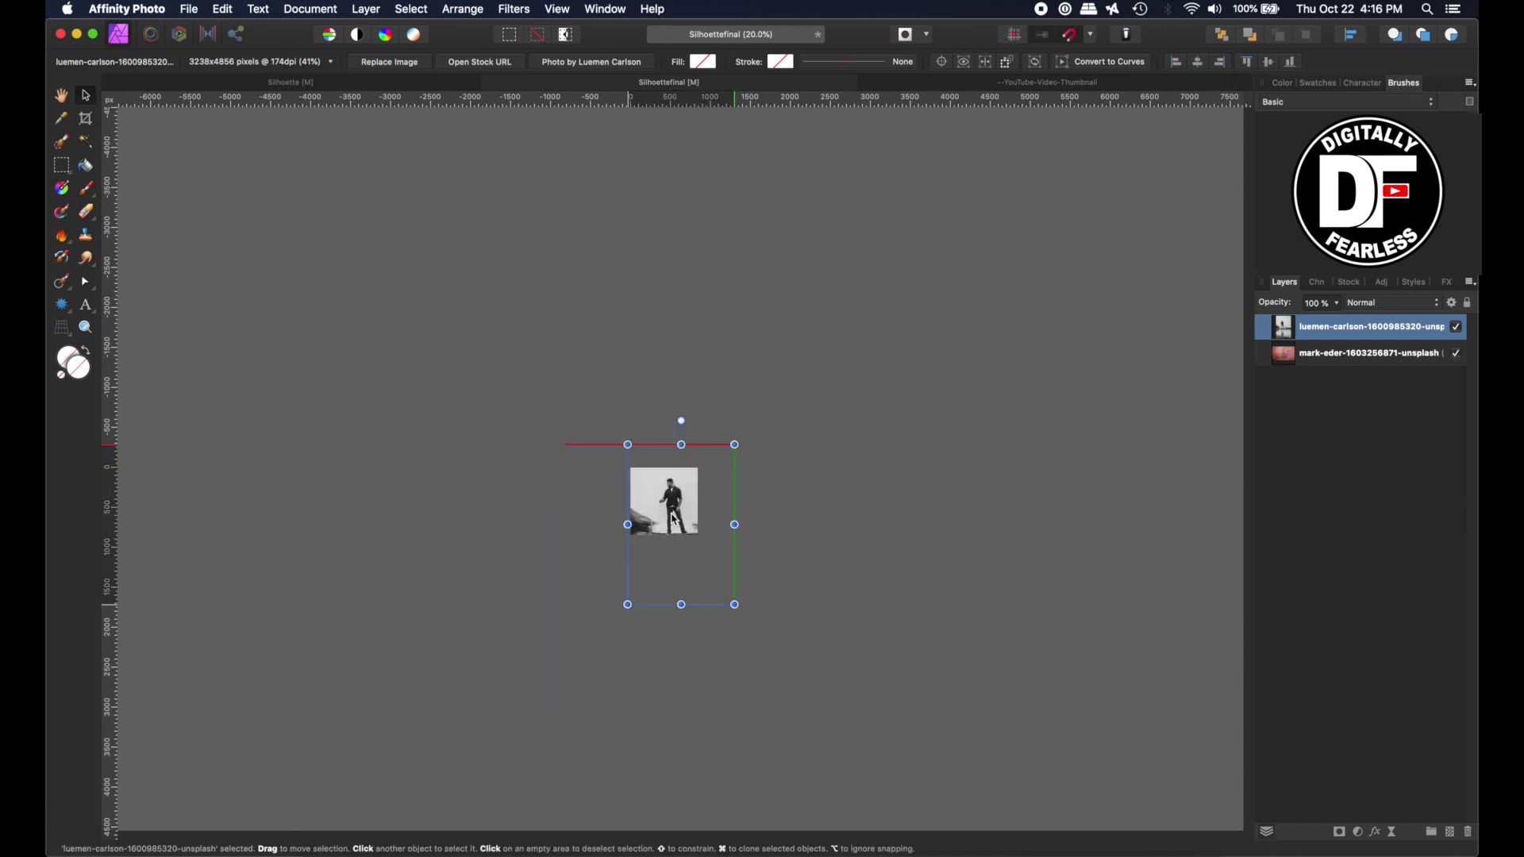
right_click(674, 520)
key("Escape")
left_click(573, 475)
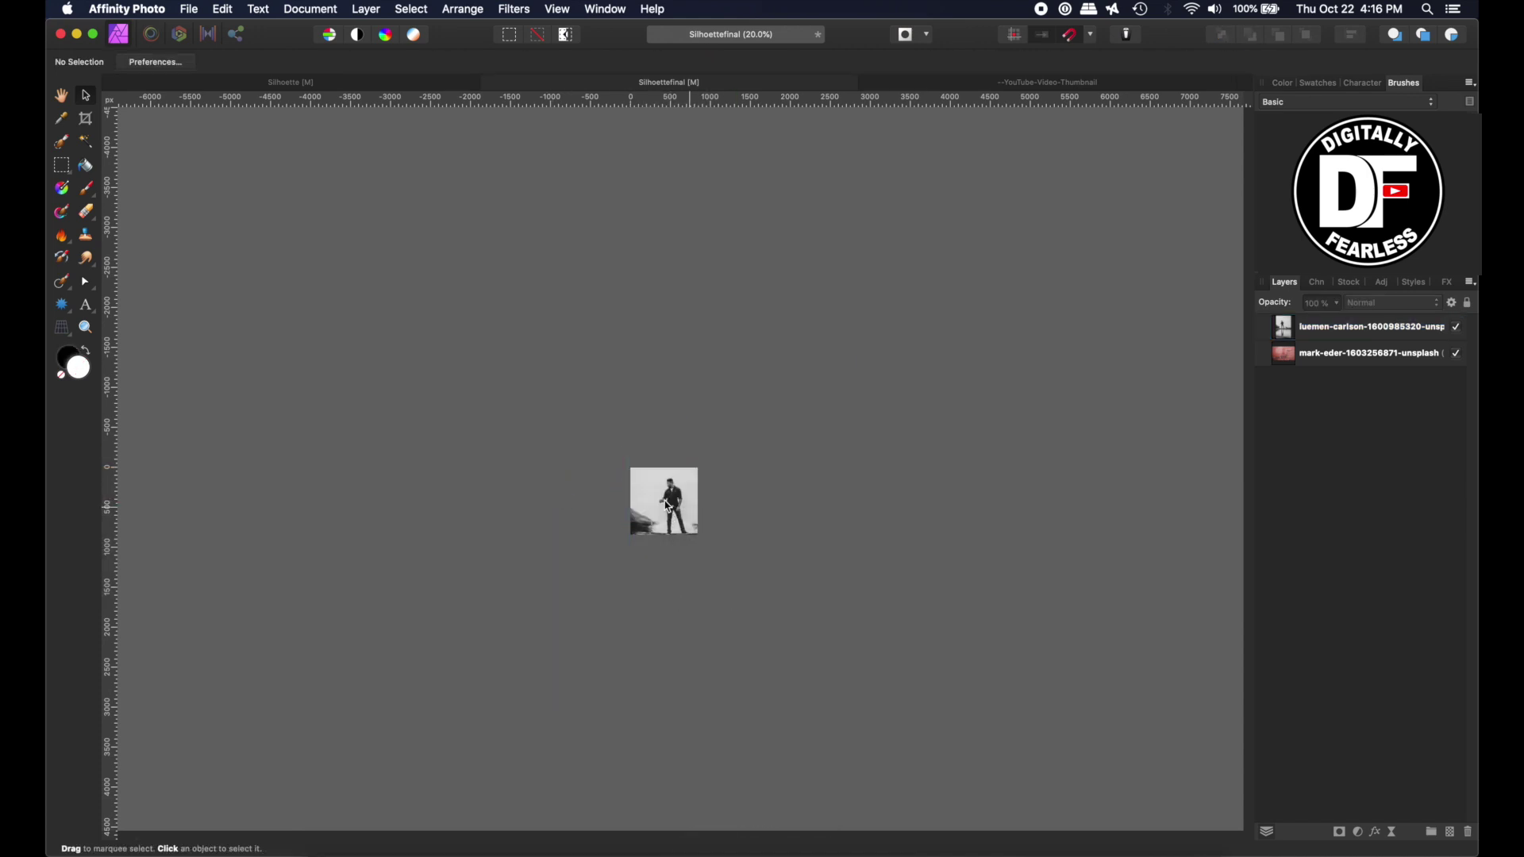
key("super+0")
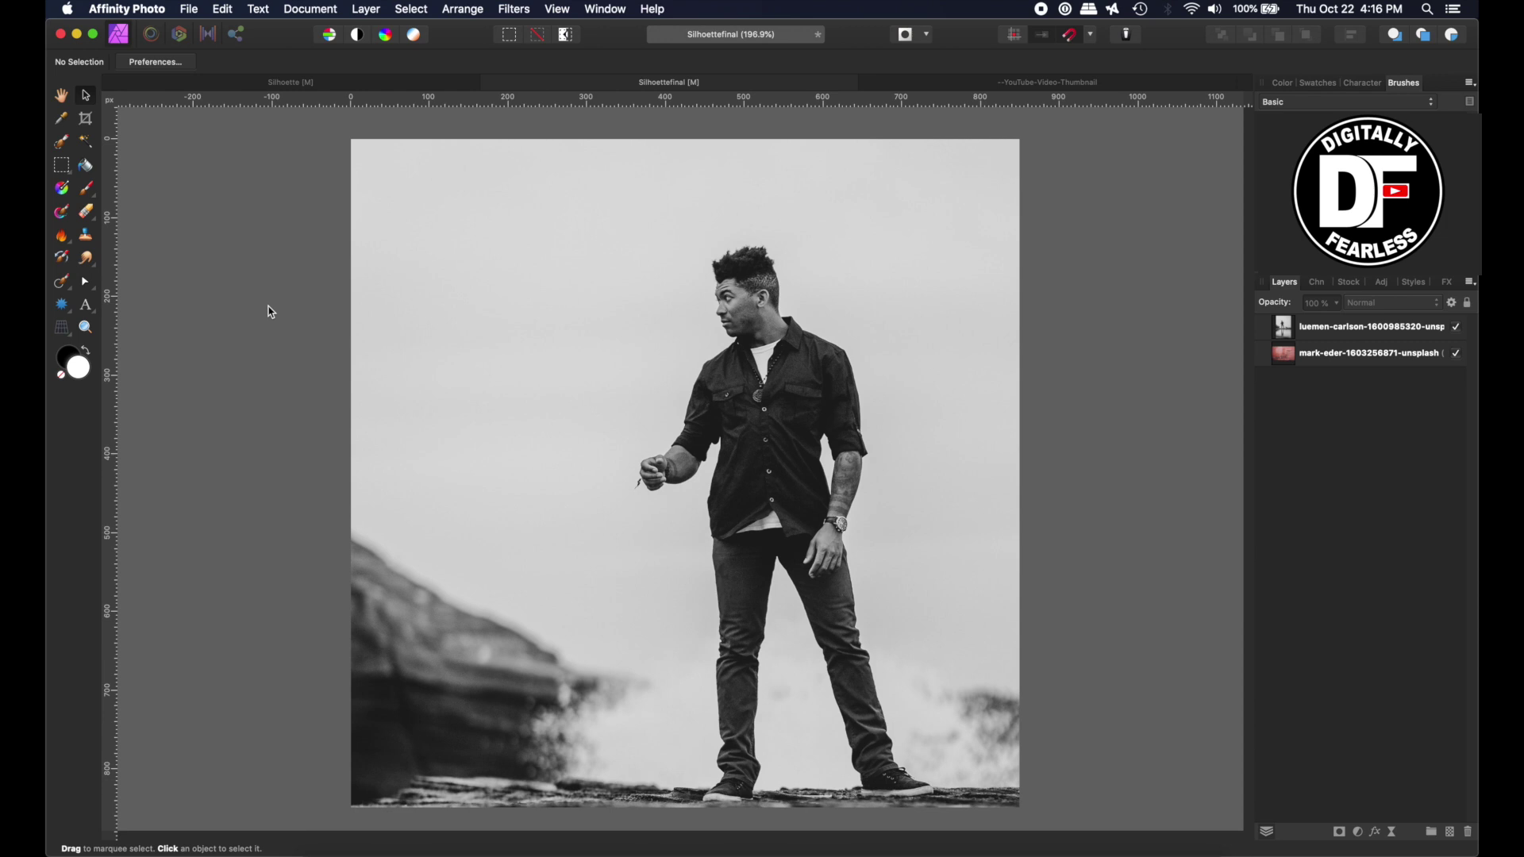
scroll(272, 311, "up", 2)
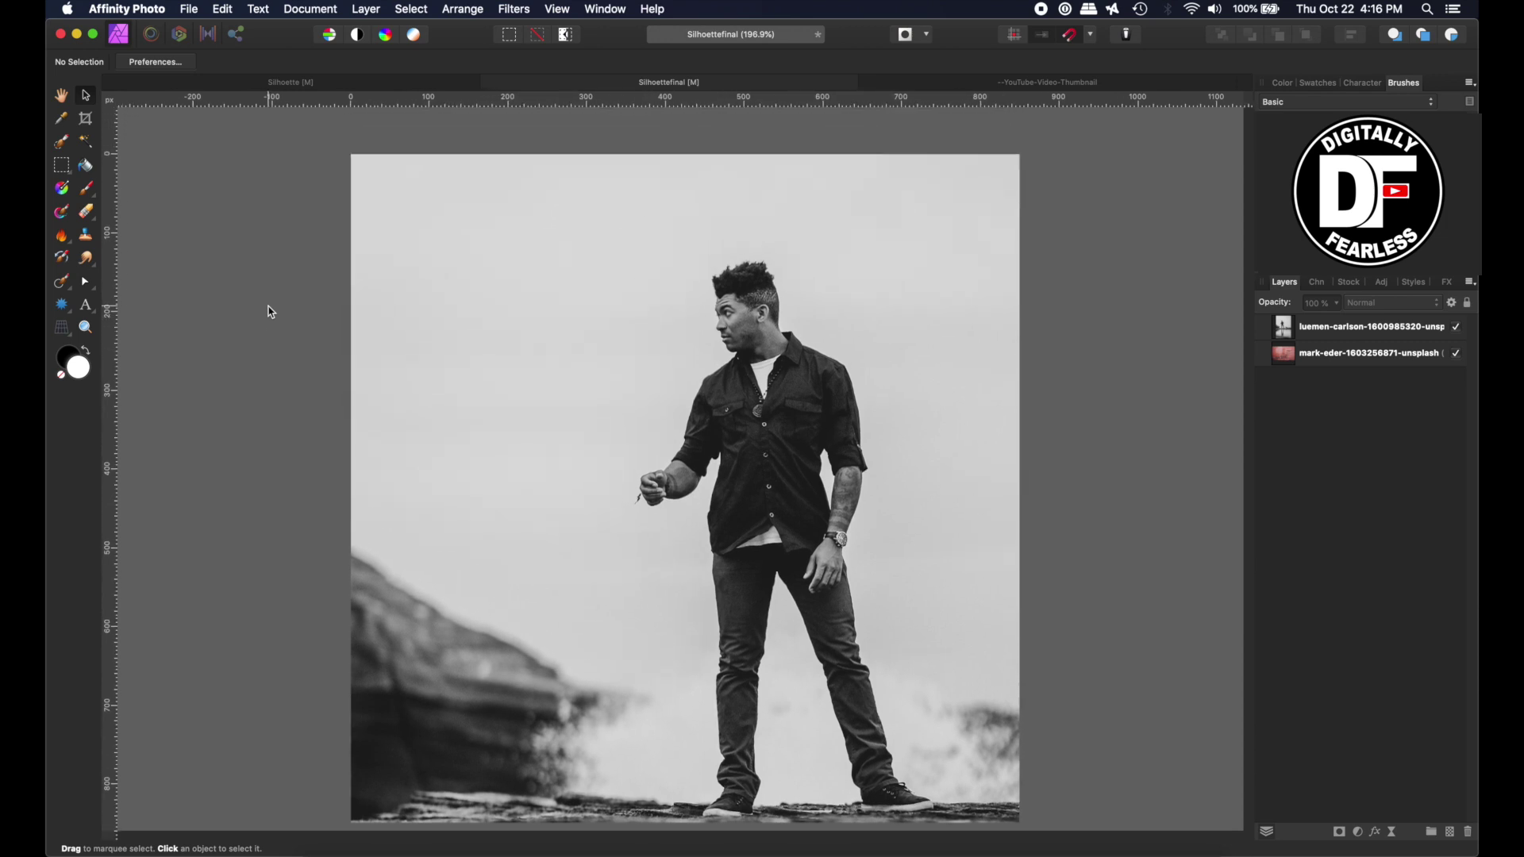
- Nudge the man photo slightly left, then duplicate both photo layers
left_click(798, 418)
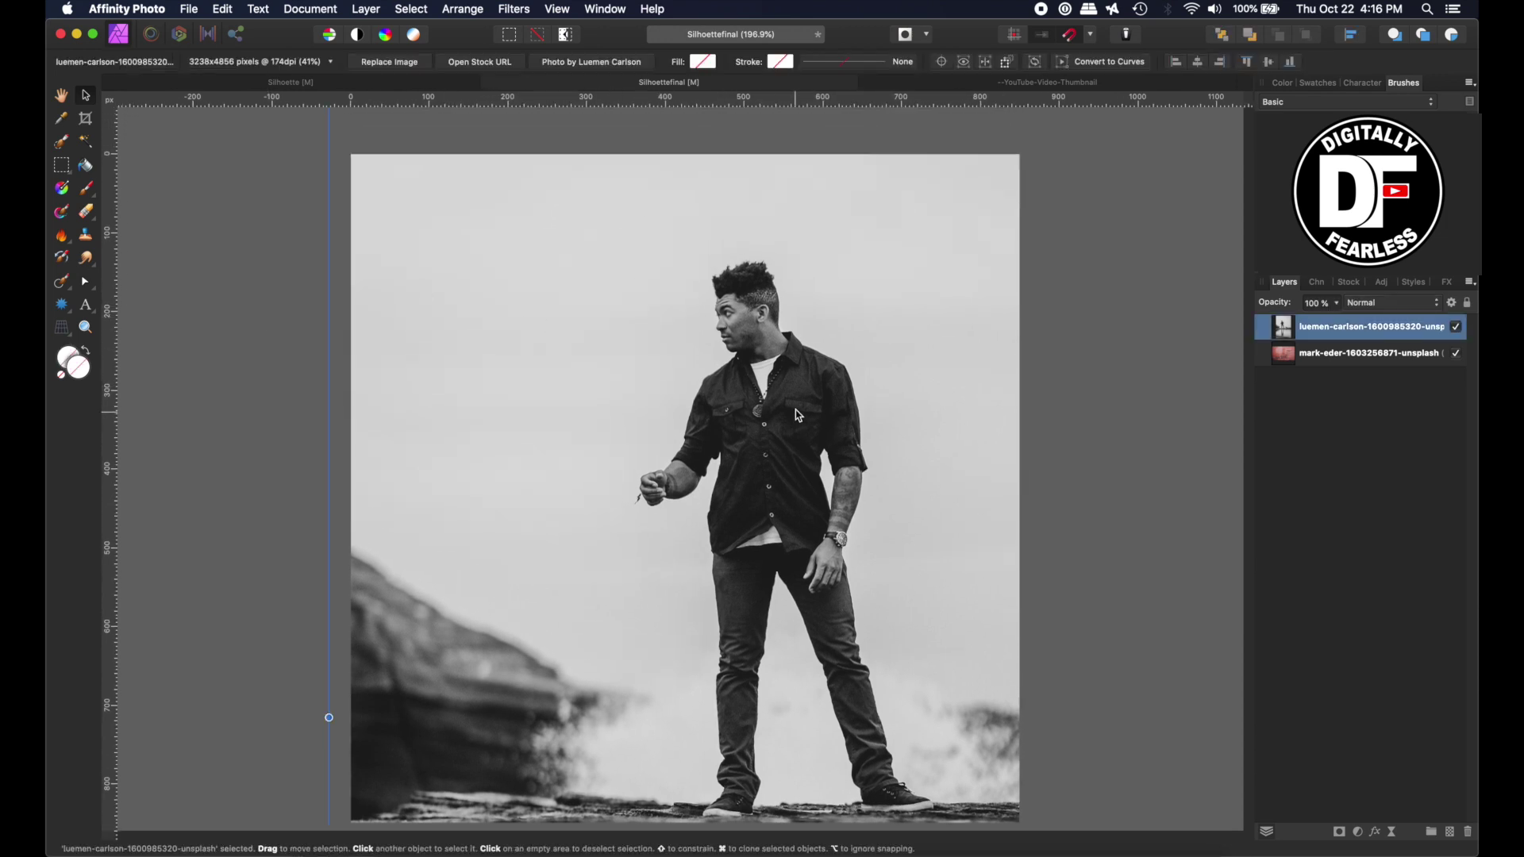
left_click_drag(799, 412, 781, 412)
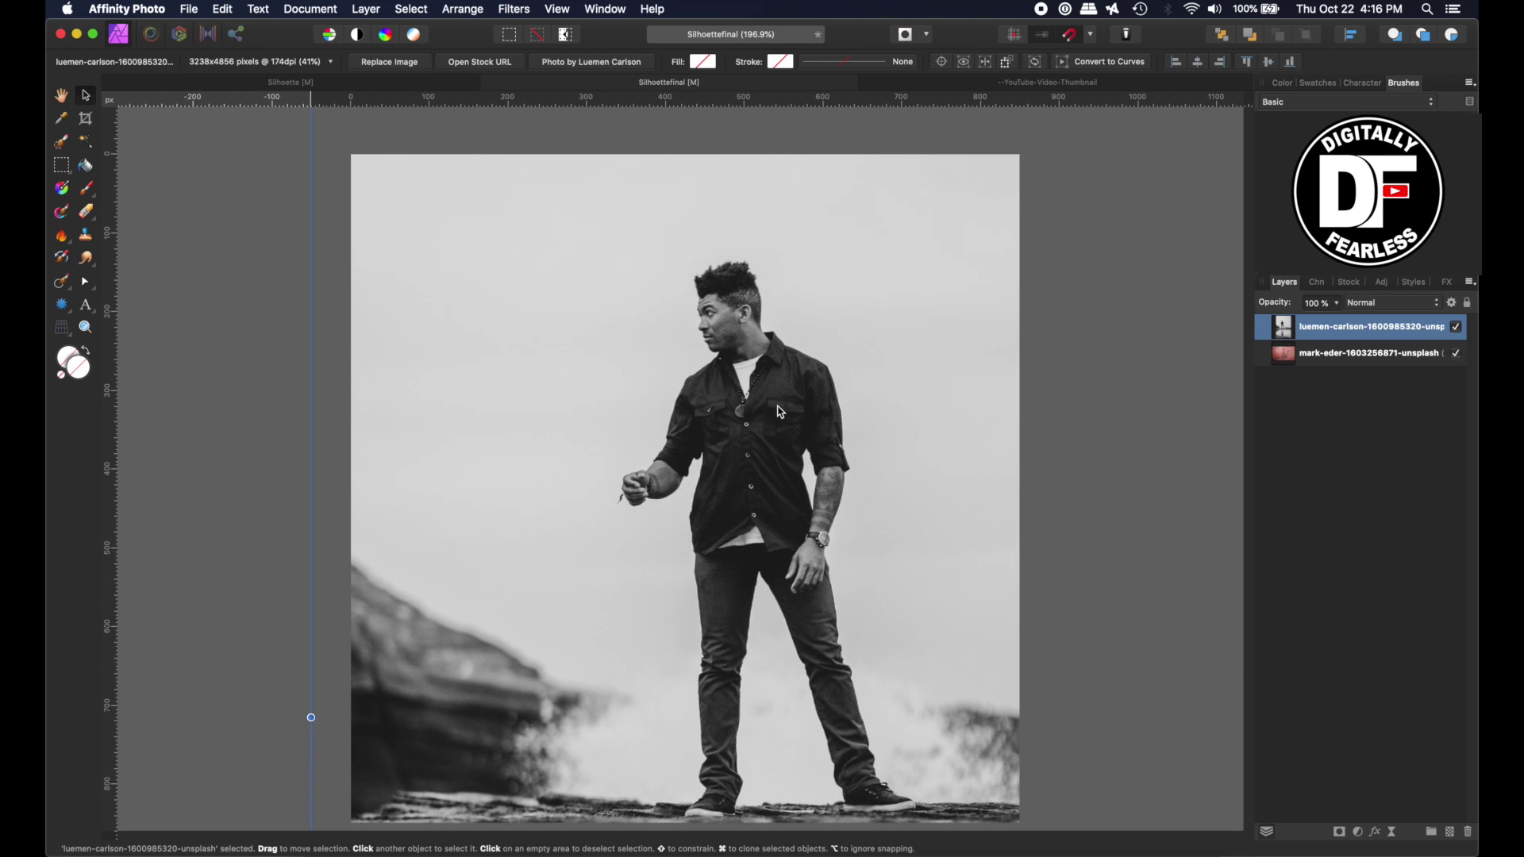
left_click(1283, 355, "shift")
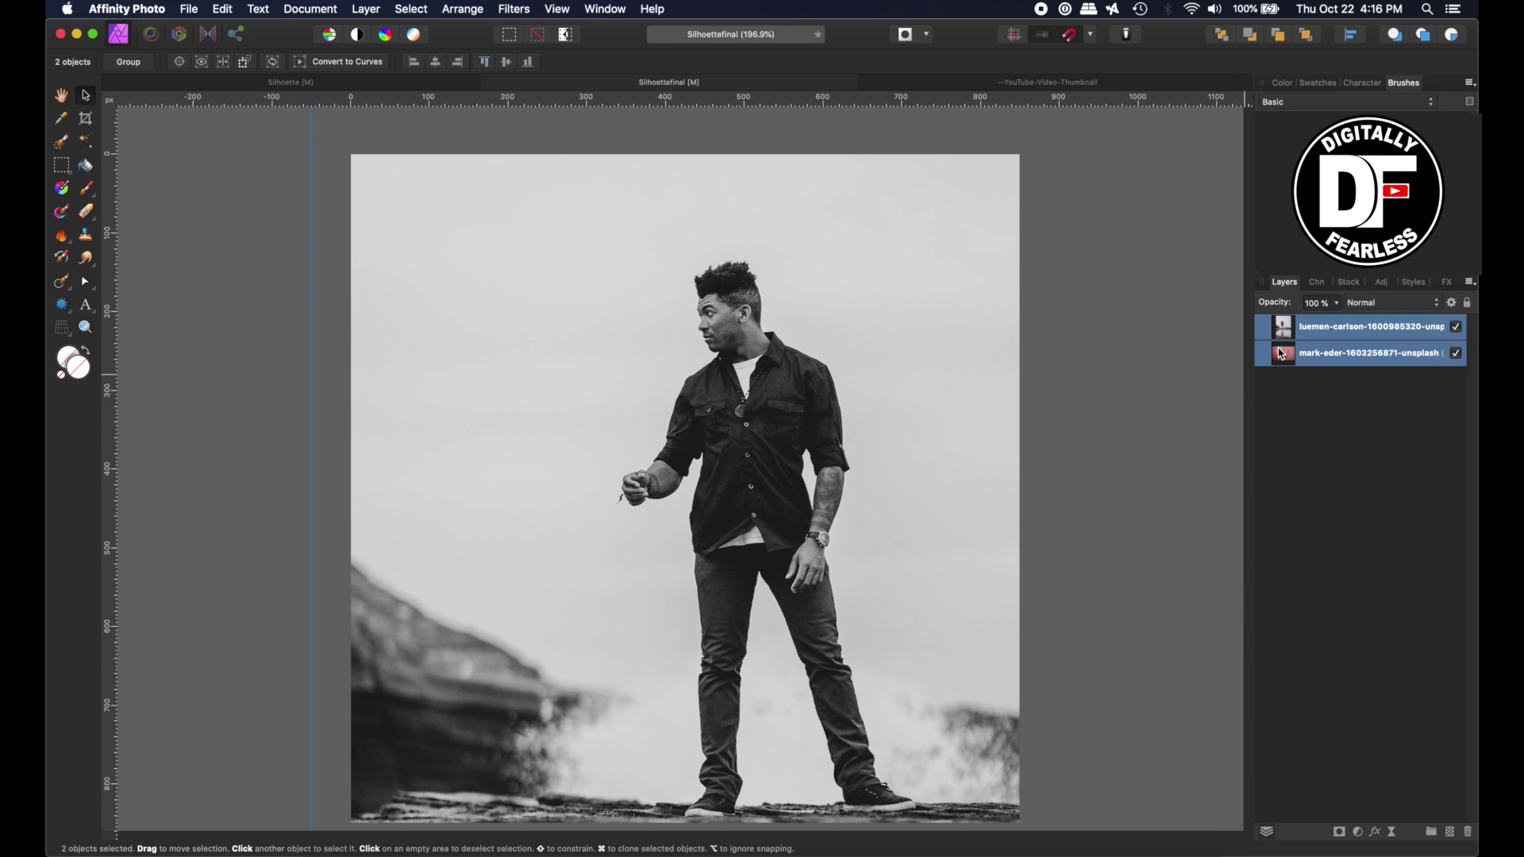
key("super+j")
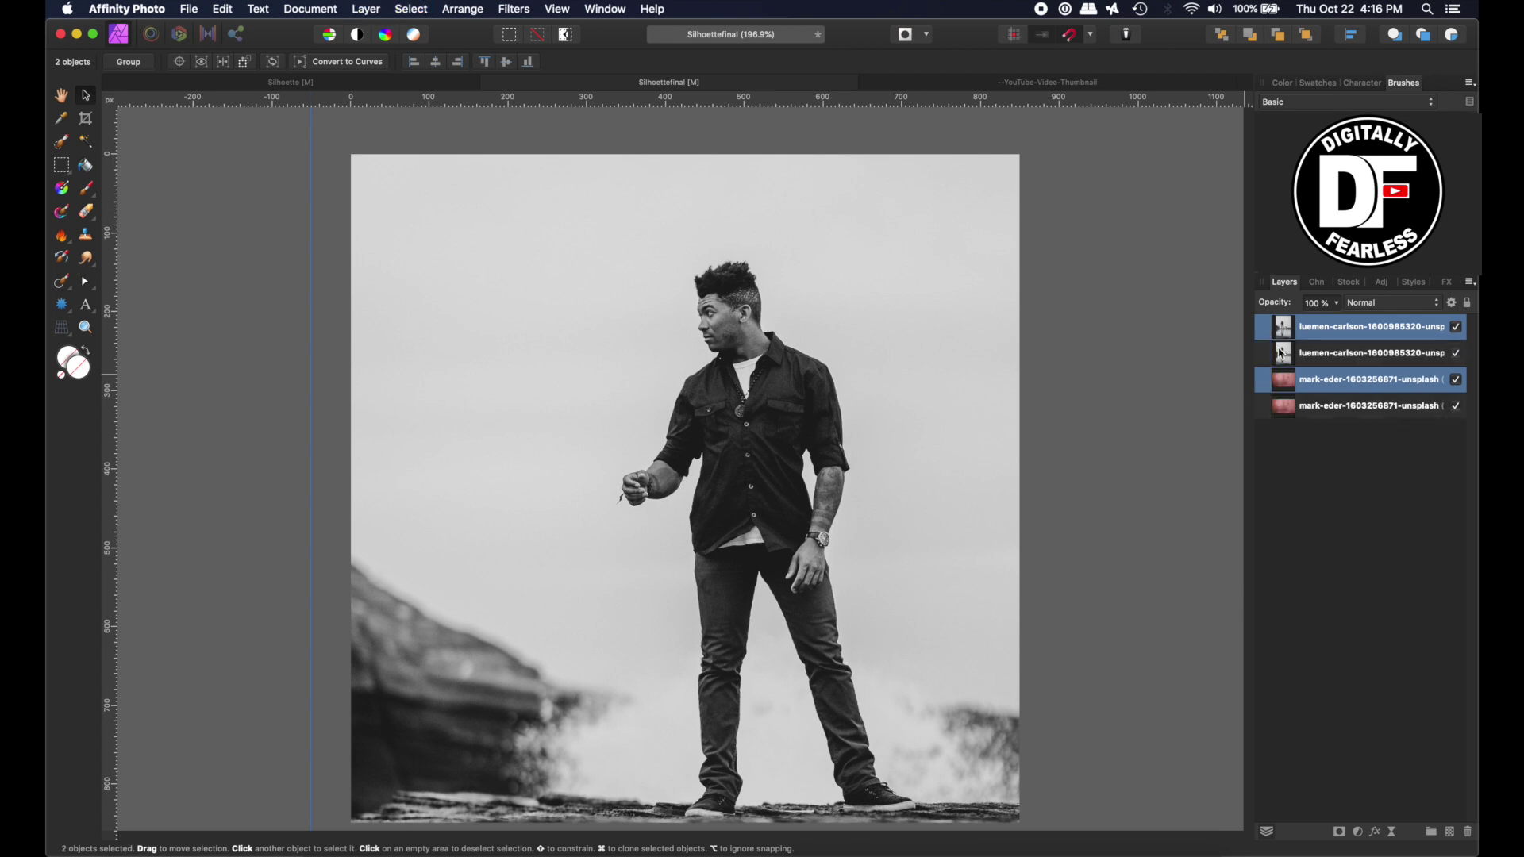
key("super+d")
- Group the lower man and wall copies into a group named 'Original'
mouse_move(1282, 355)
left_mouse_down()
mouse_move(1285, 339)
mouse_move(1286, 364)
left_mouse_up()
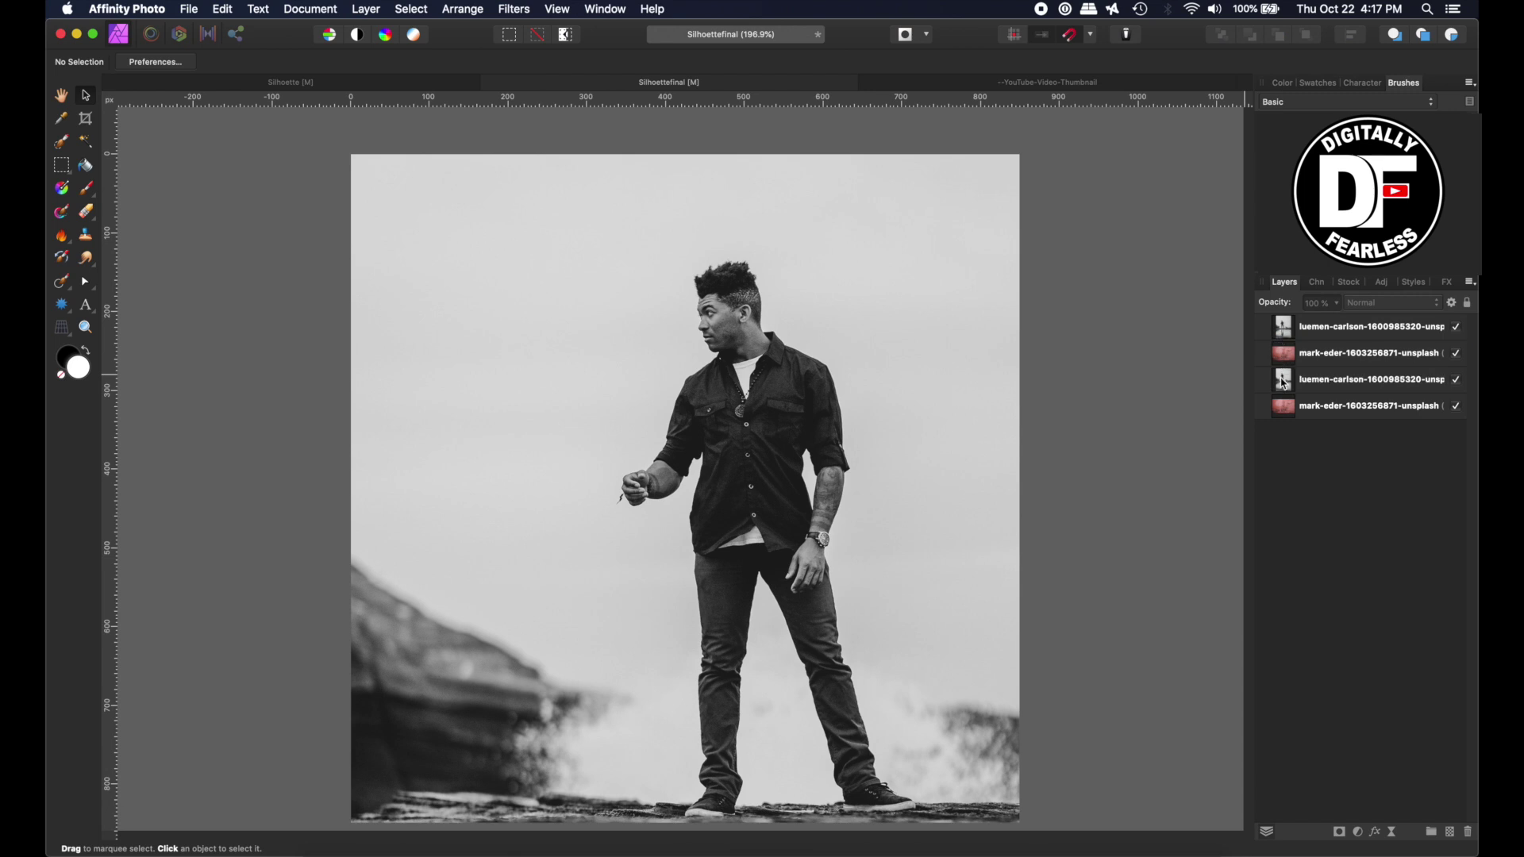
left_click(1285, 383)
left_click(1290, 409, "shift")
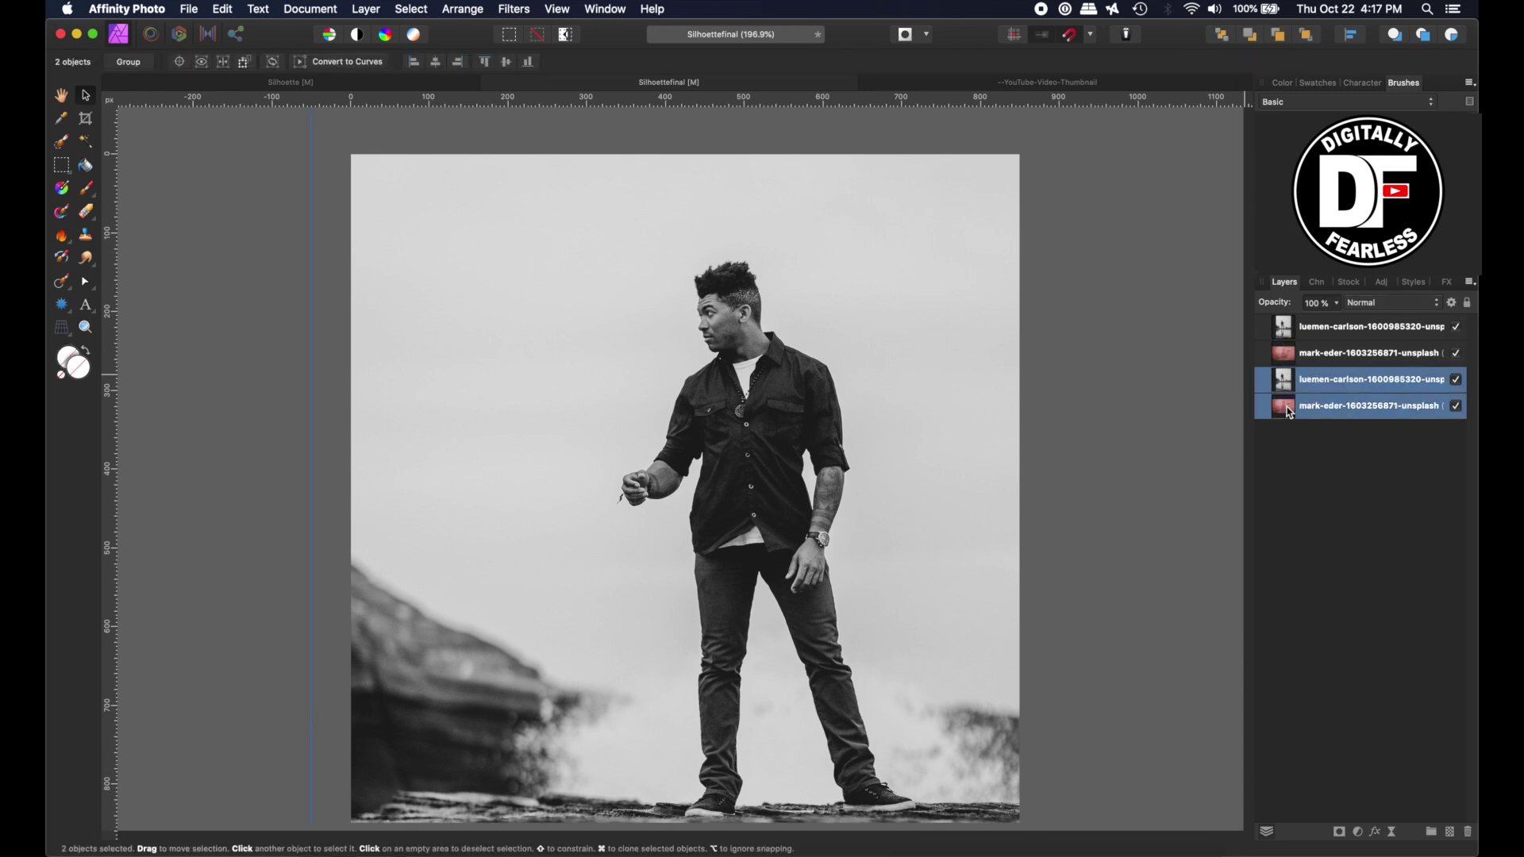
key("super+g")
double_click(1310, 387)
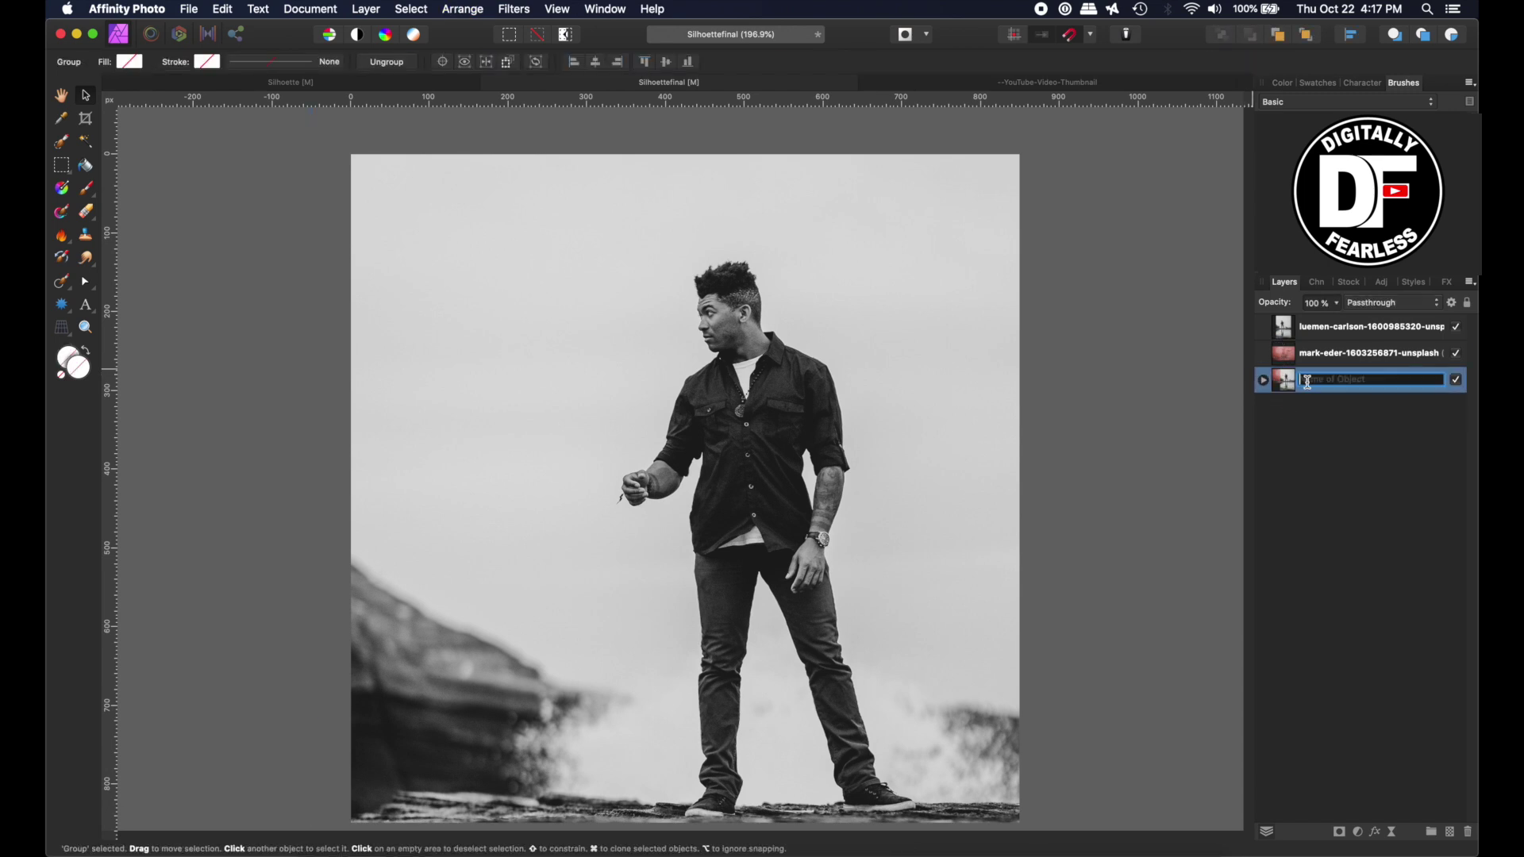
type("Original")
key("Return")
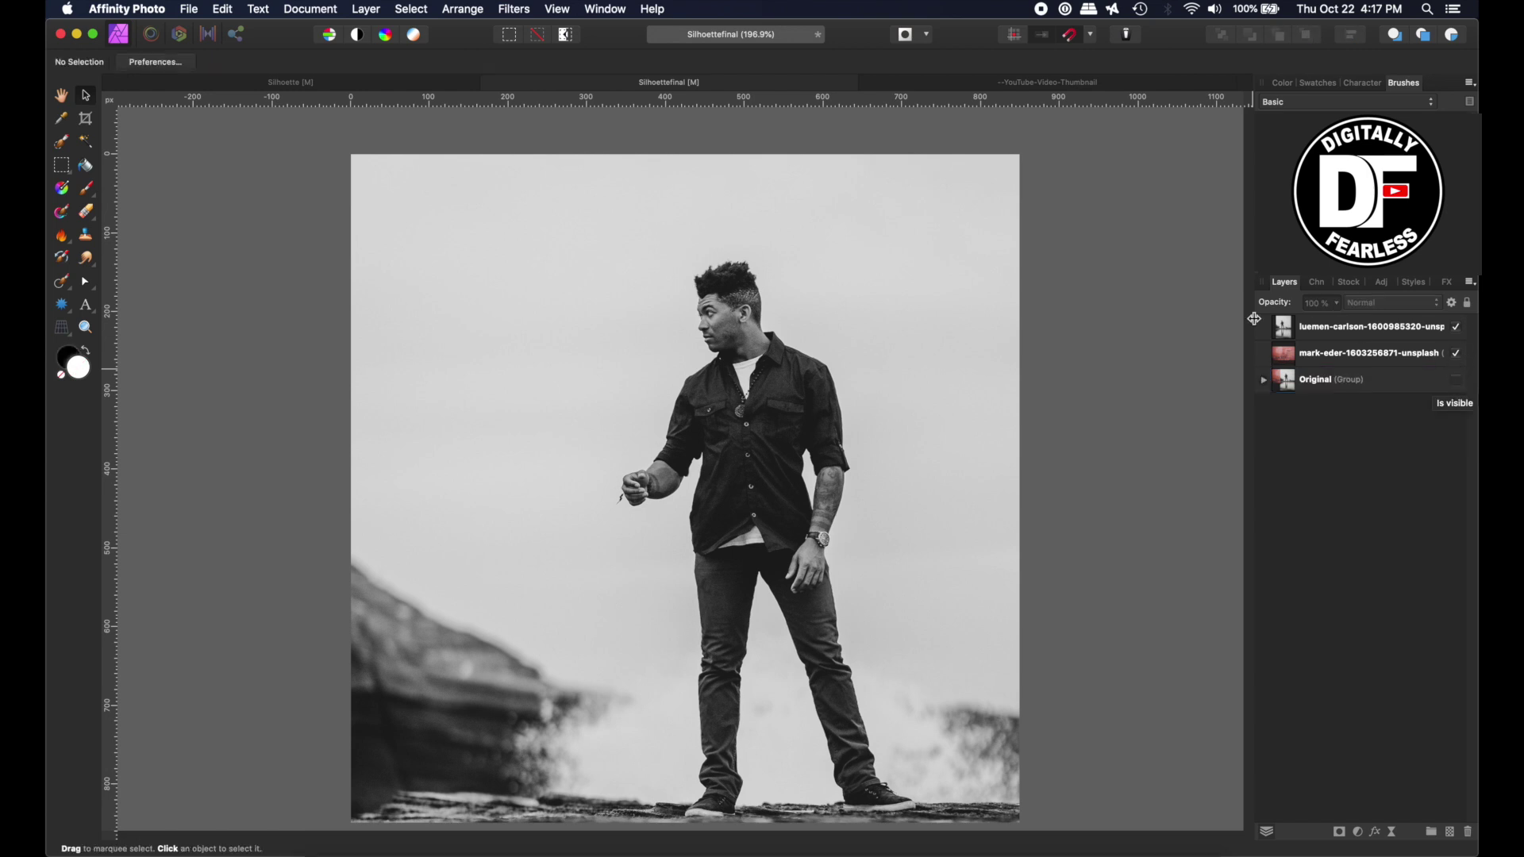
scroll(861, 447, "down", 3)
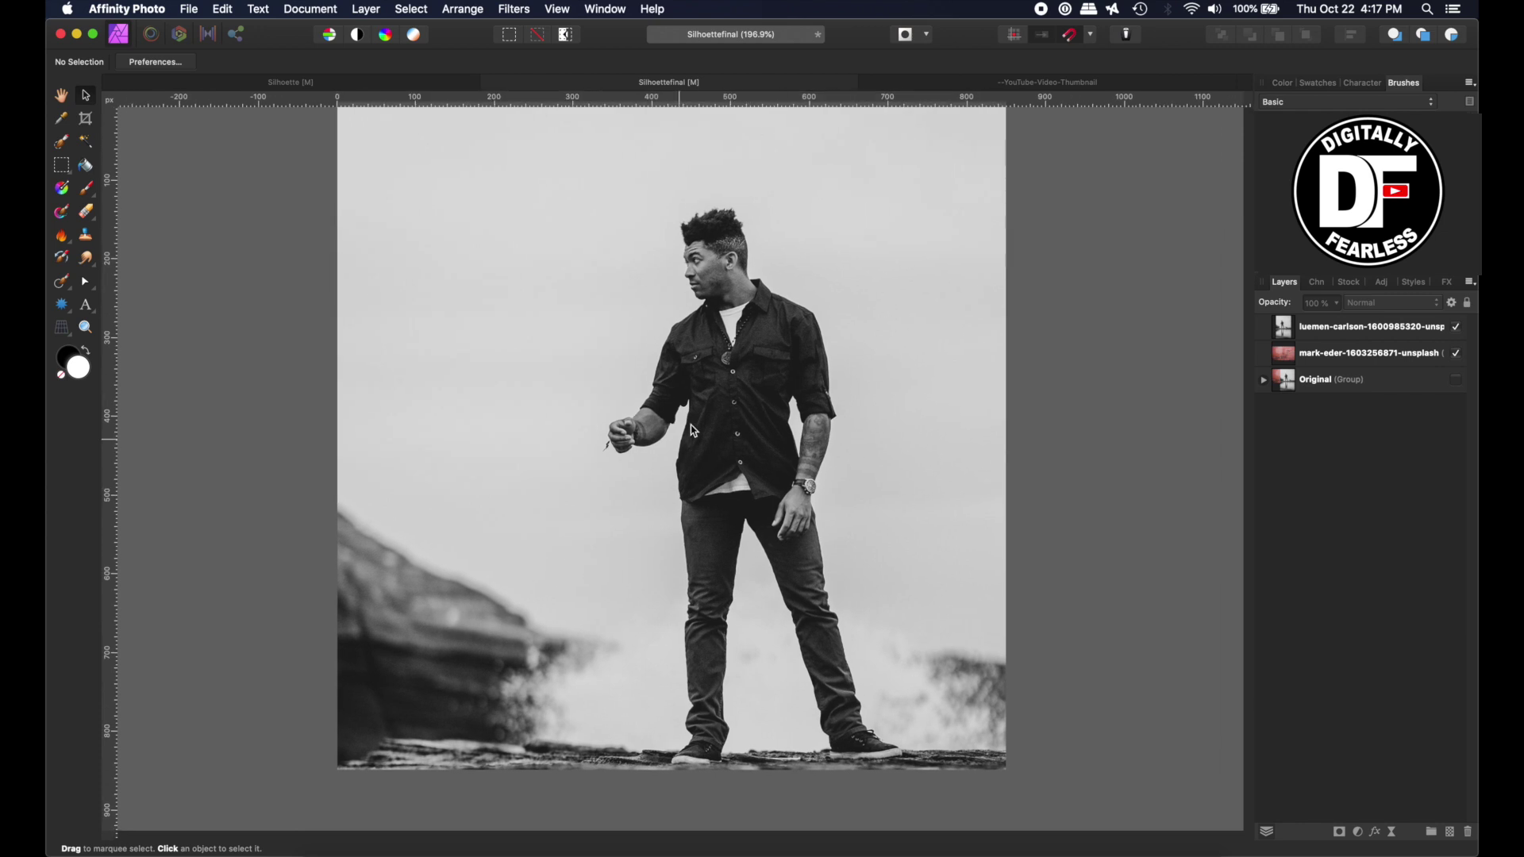
- Paint a Selection Brush selection over the man's hair and shirt
left_click(731, 400)
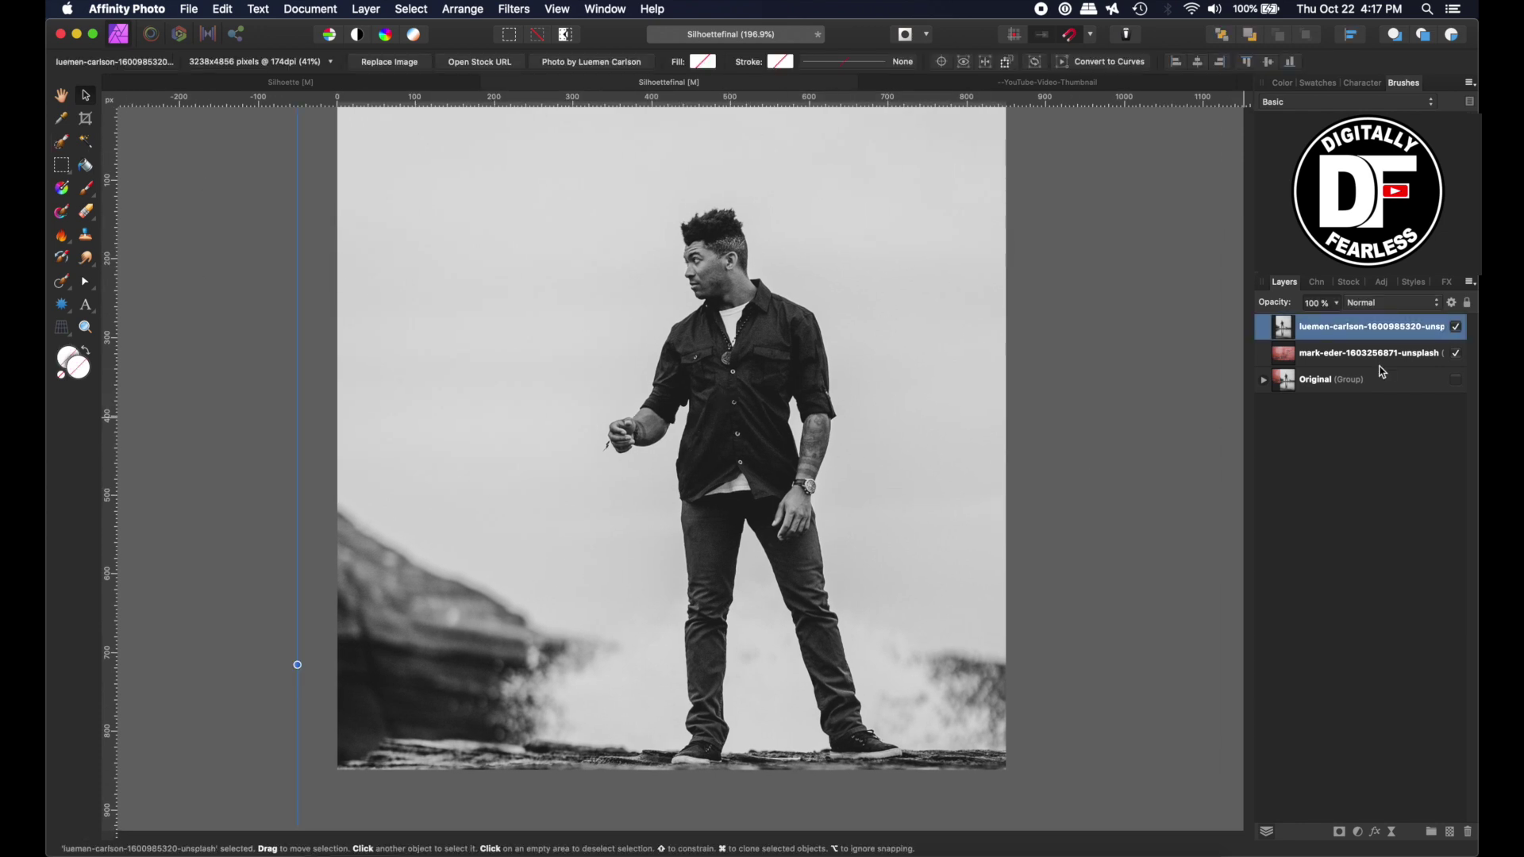
left_click(63, 144)
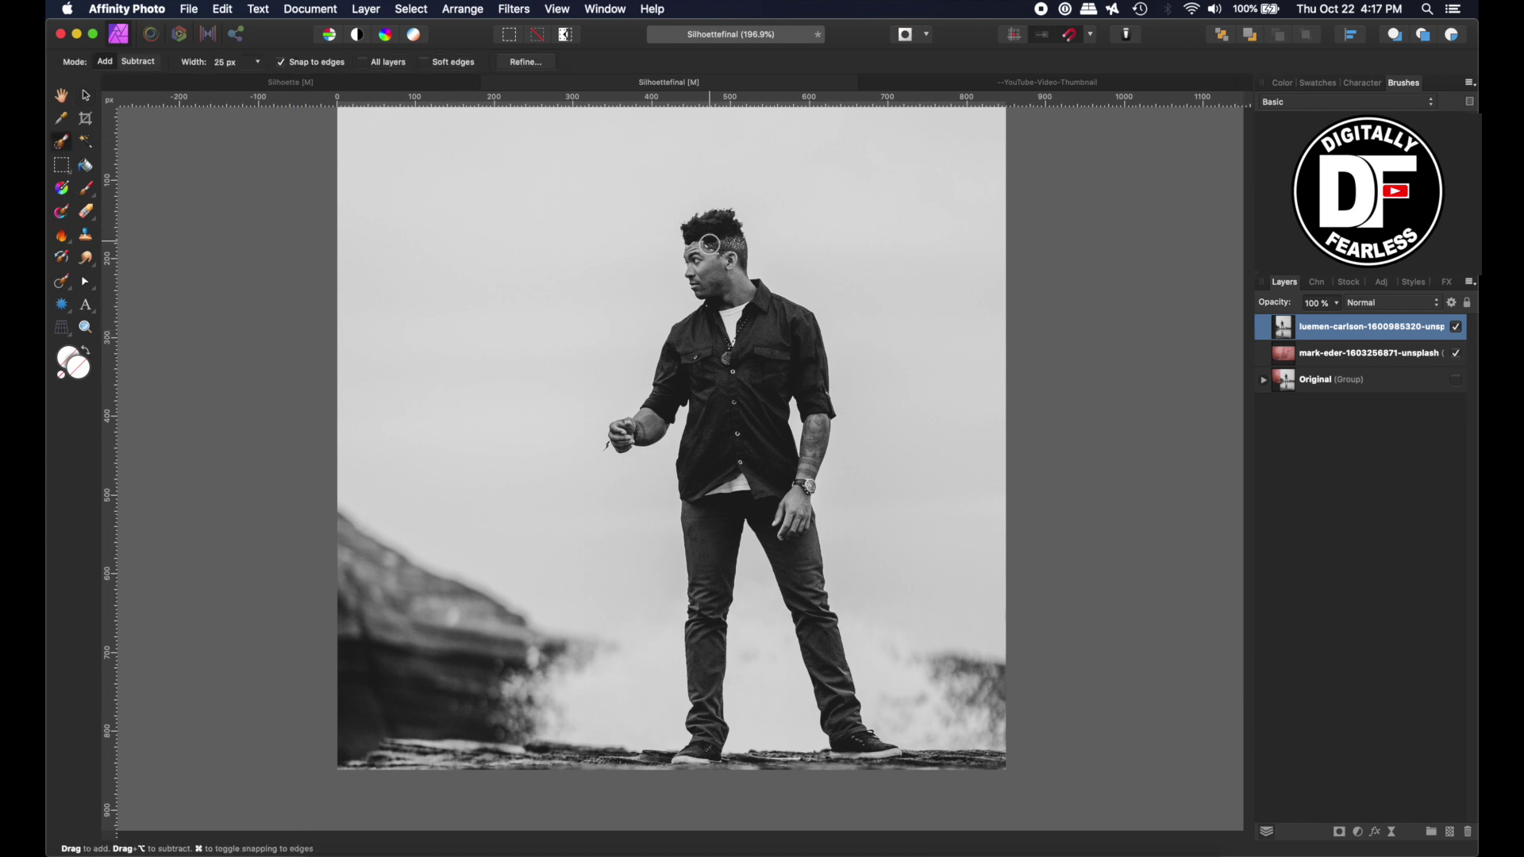
mouse_move(709, 248)
left_mouse_down()
mouse_move(694, 368)
mouse_move(732, 371)
mouse_move(722, 473)
mouse_move(806, 346)
left_mouse_up()
- Zoom to 300% and, with a smaller brush, extend the selection down his legs to the shoes
key("super+2")
key("super+equal")
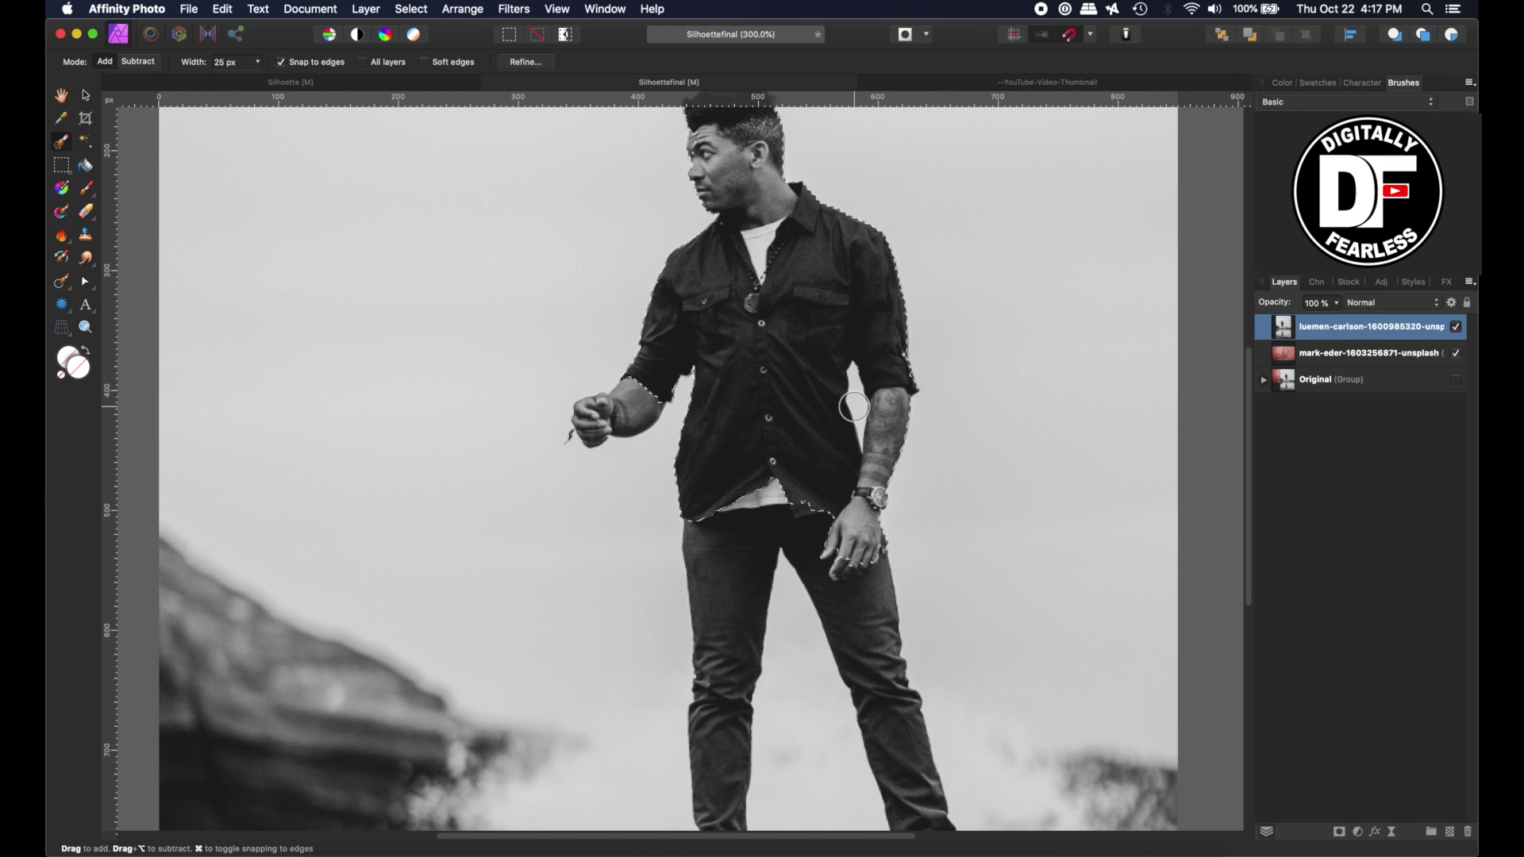
key("bracketleft")
left_click_drag(833, 555, 724, 541)
scroll(793, 477, "down", 5)
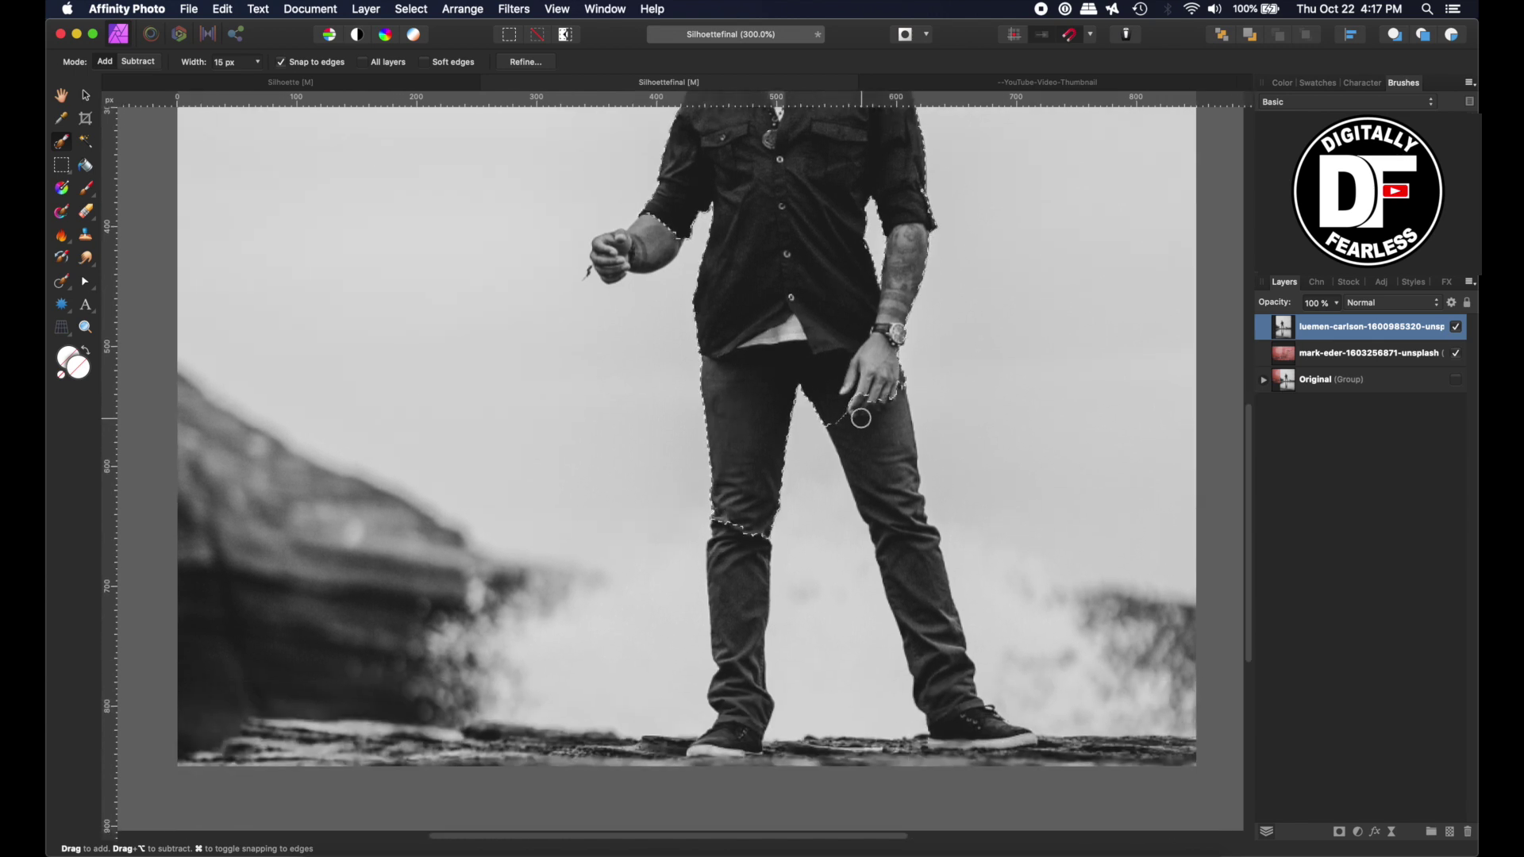
mouse_move(862, 418)
left_mouse_down()
mouse_move(872, 508)
mouse_move(1008, 722)
mouse_move(936, 658)
mouse_move(729, 704)
mouse_move(766, 757)
left_mouse_up()
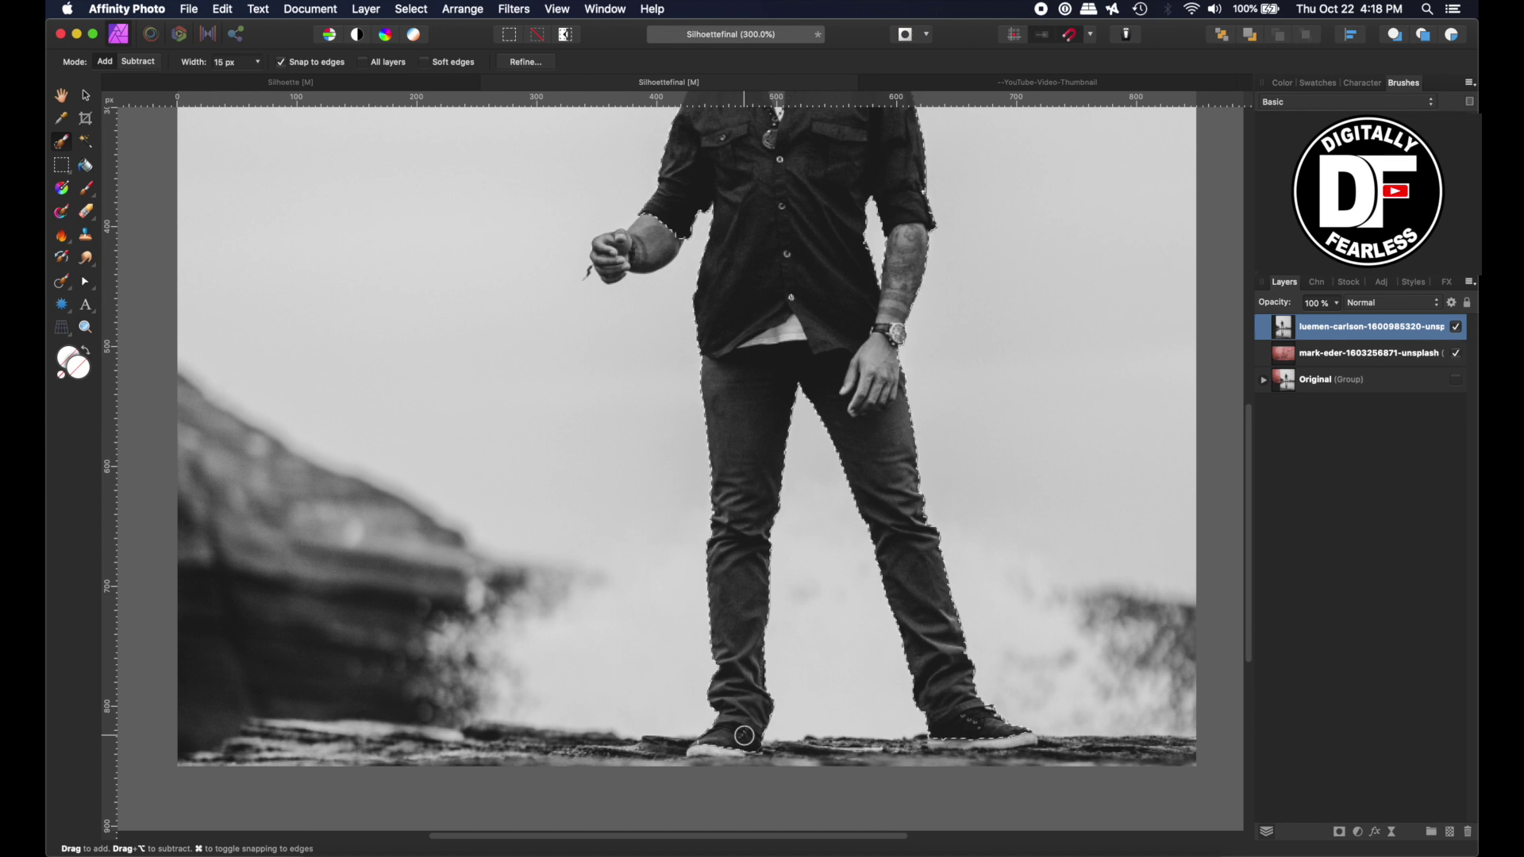
scroll(894, 585, "up", 5)
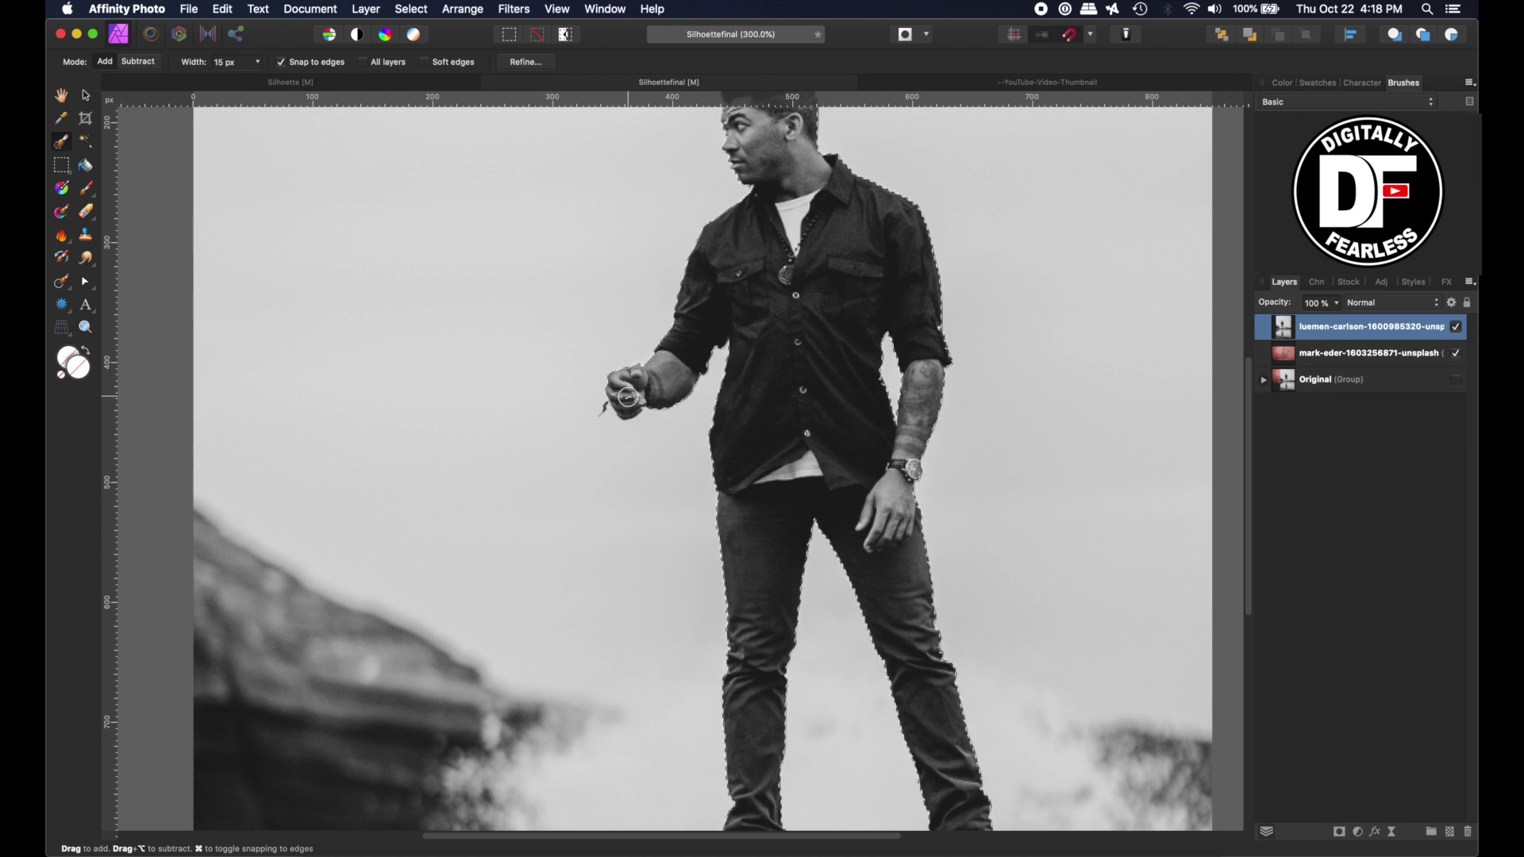
scroll(761, 304, "up", 2)
scroll(709, 220, "up", 3)
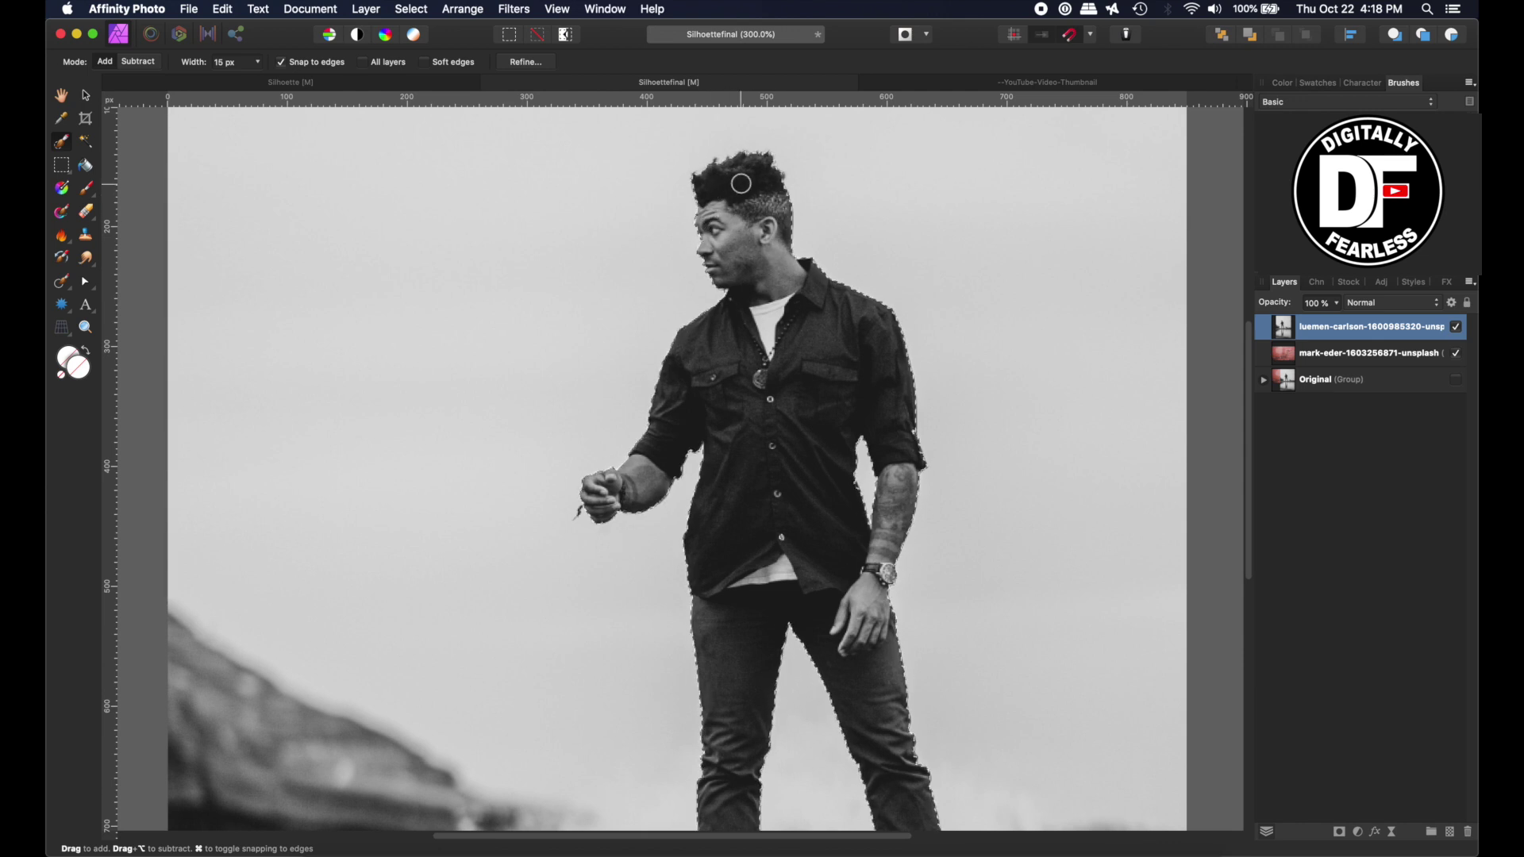
scroll(785, 324, "down", 5)
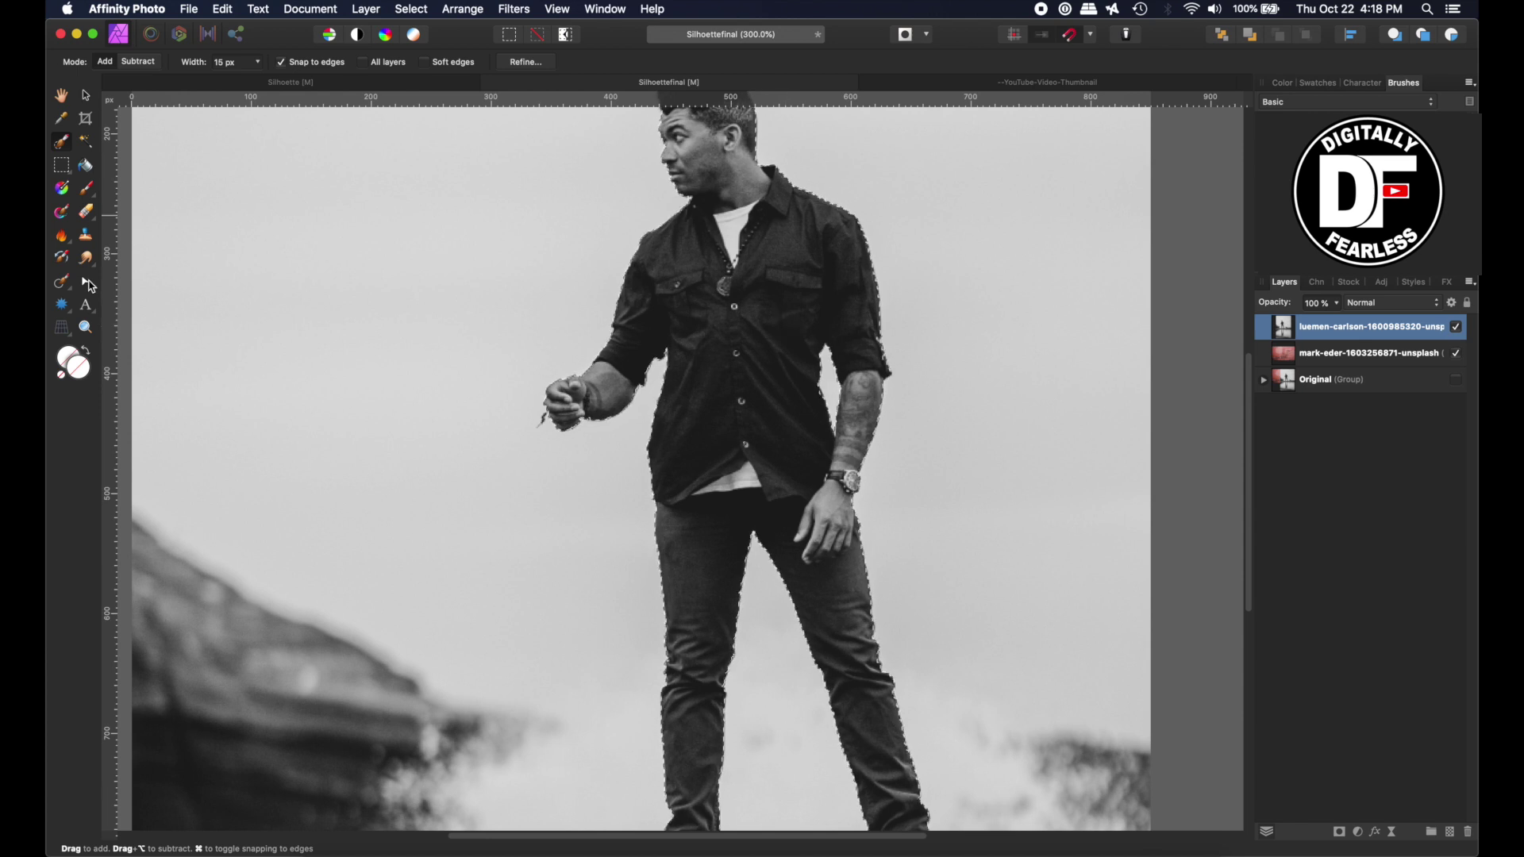
- Refine the man's selection, painting the Matte brush along the top of his hair
left_click(89, 284)
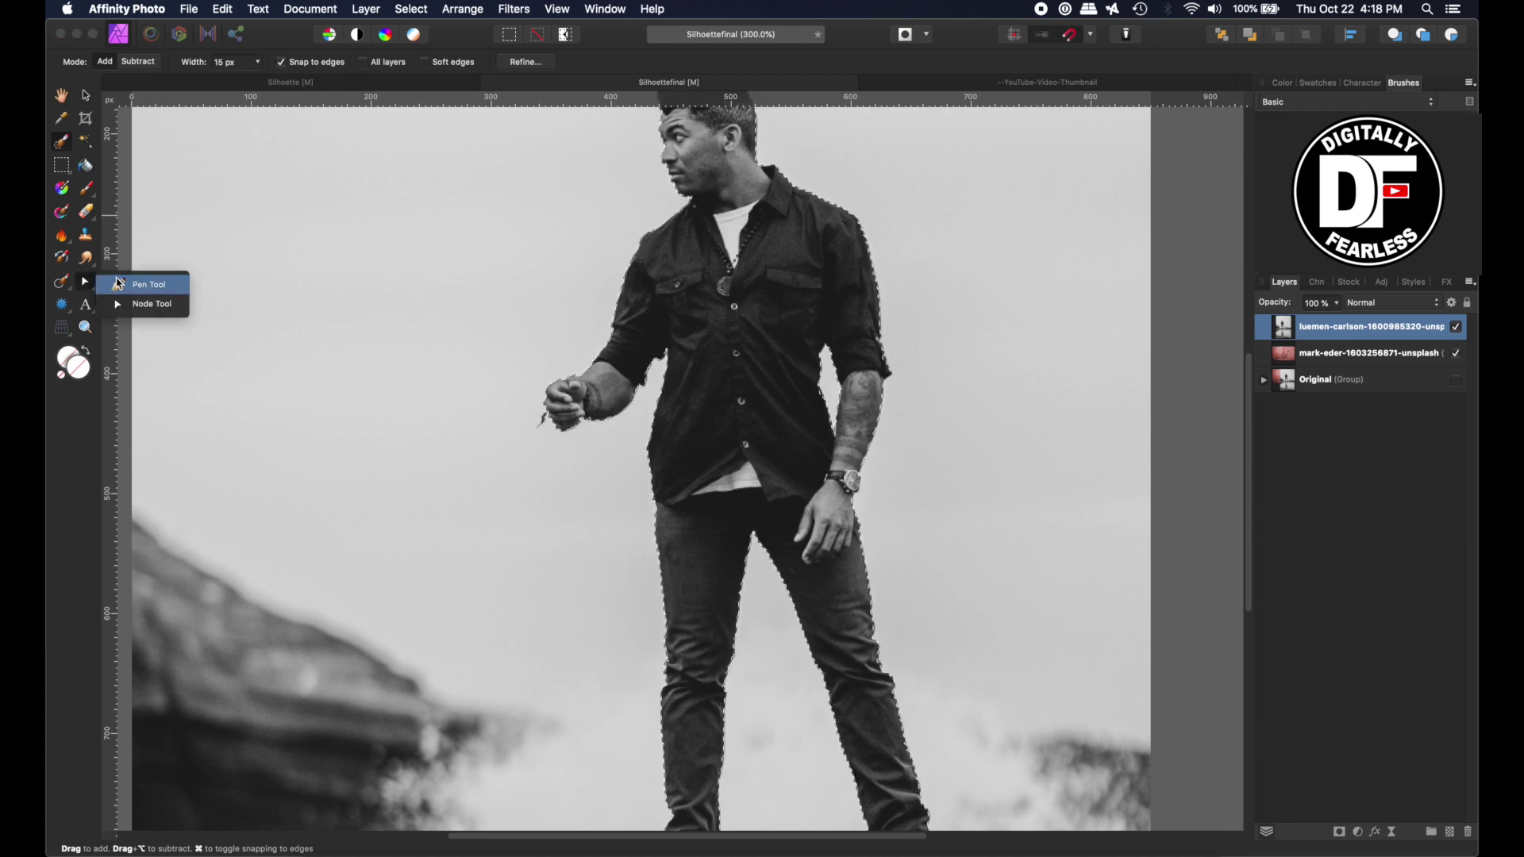
left_click(119, 285)
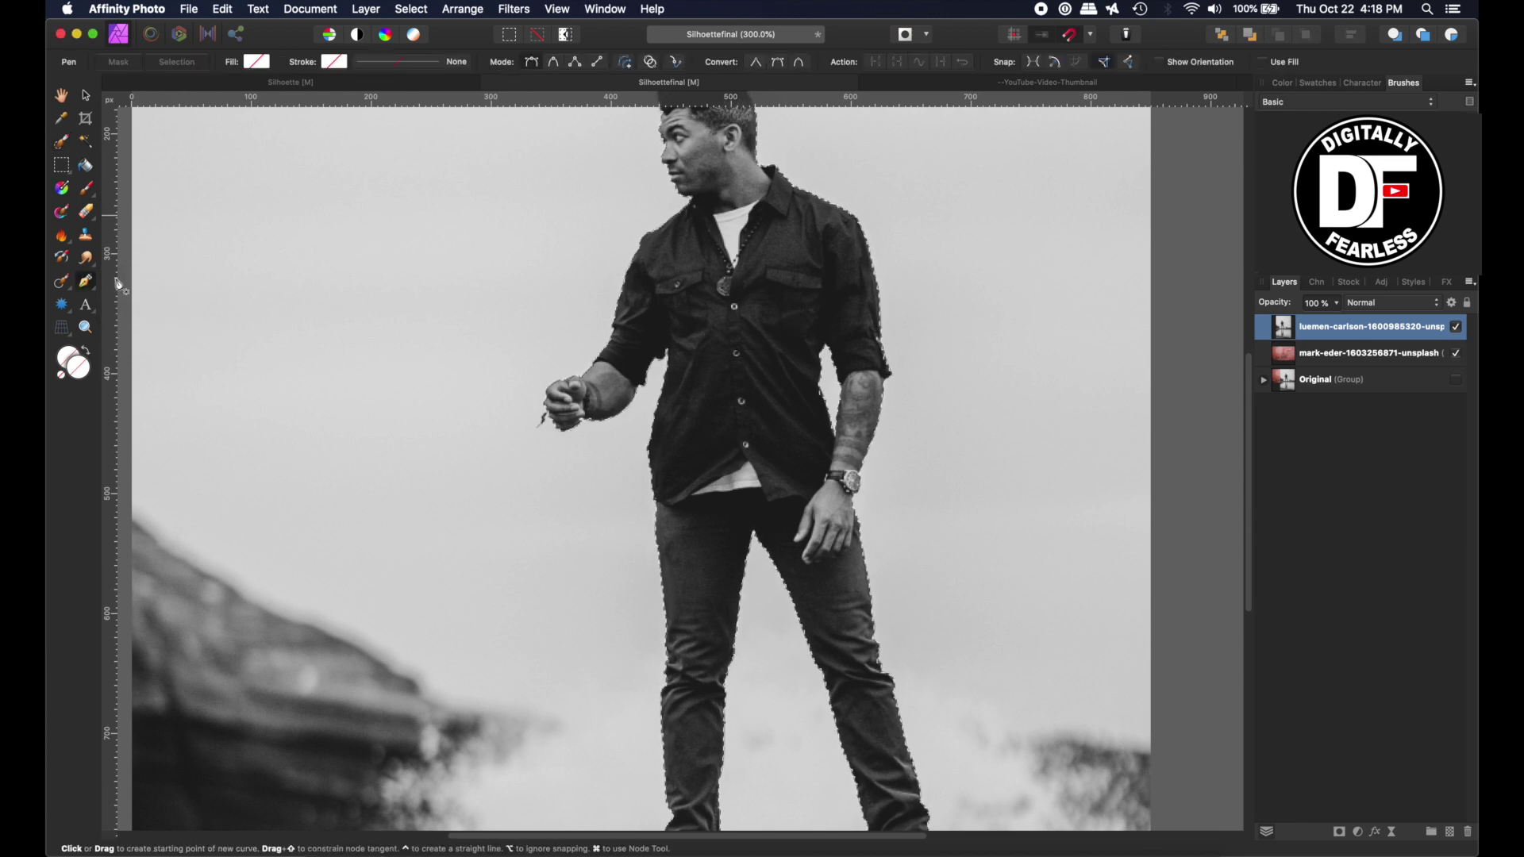
left_click(71, 161)
left_click(449, 61)
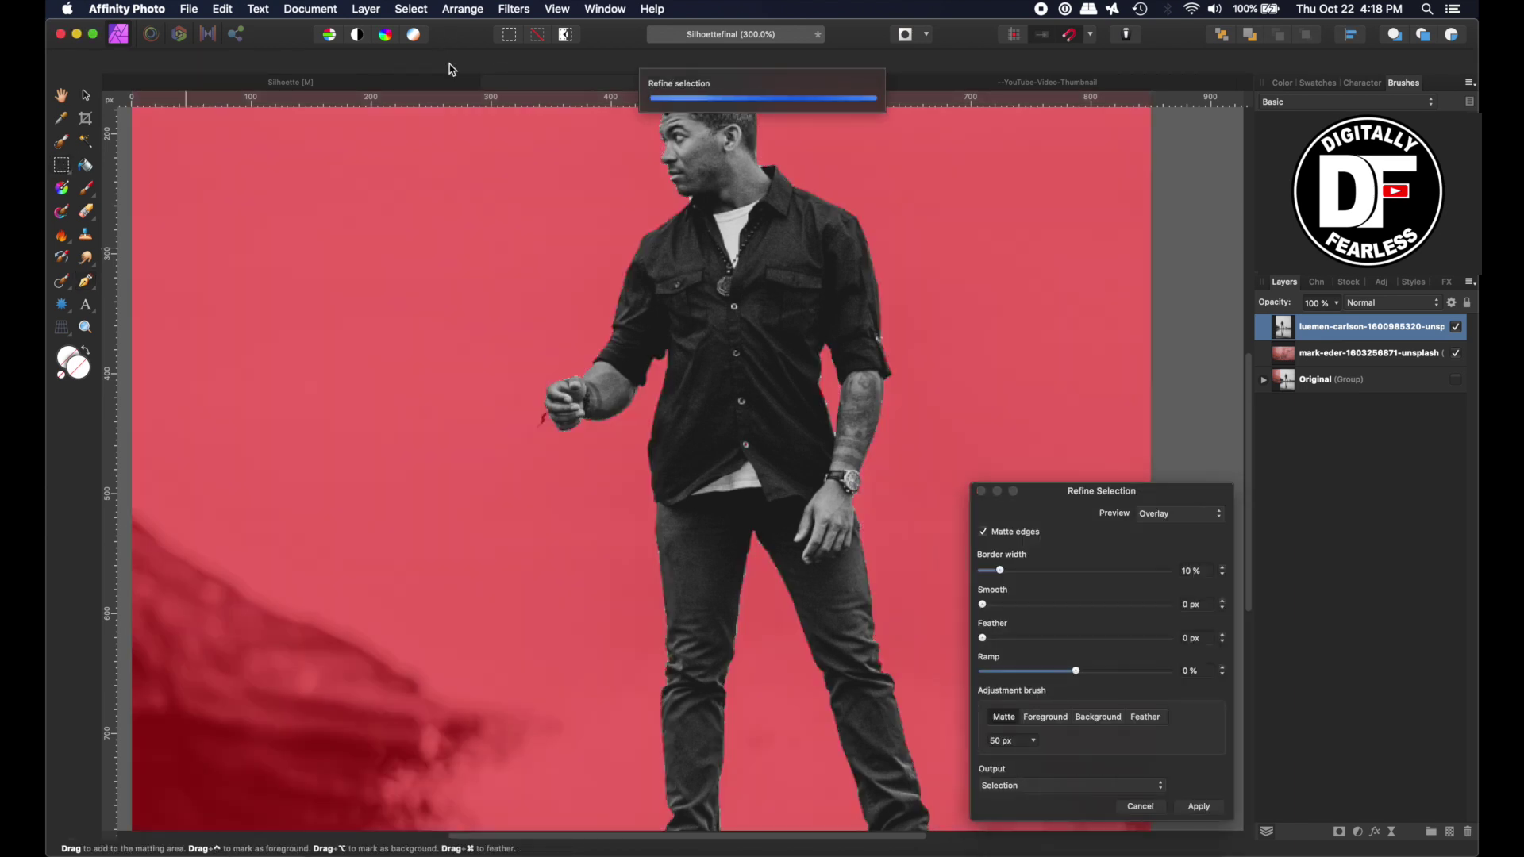
scroll(908, 218, "up", 4)
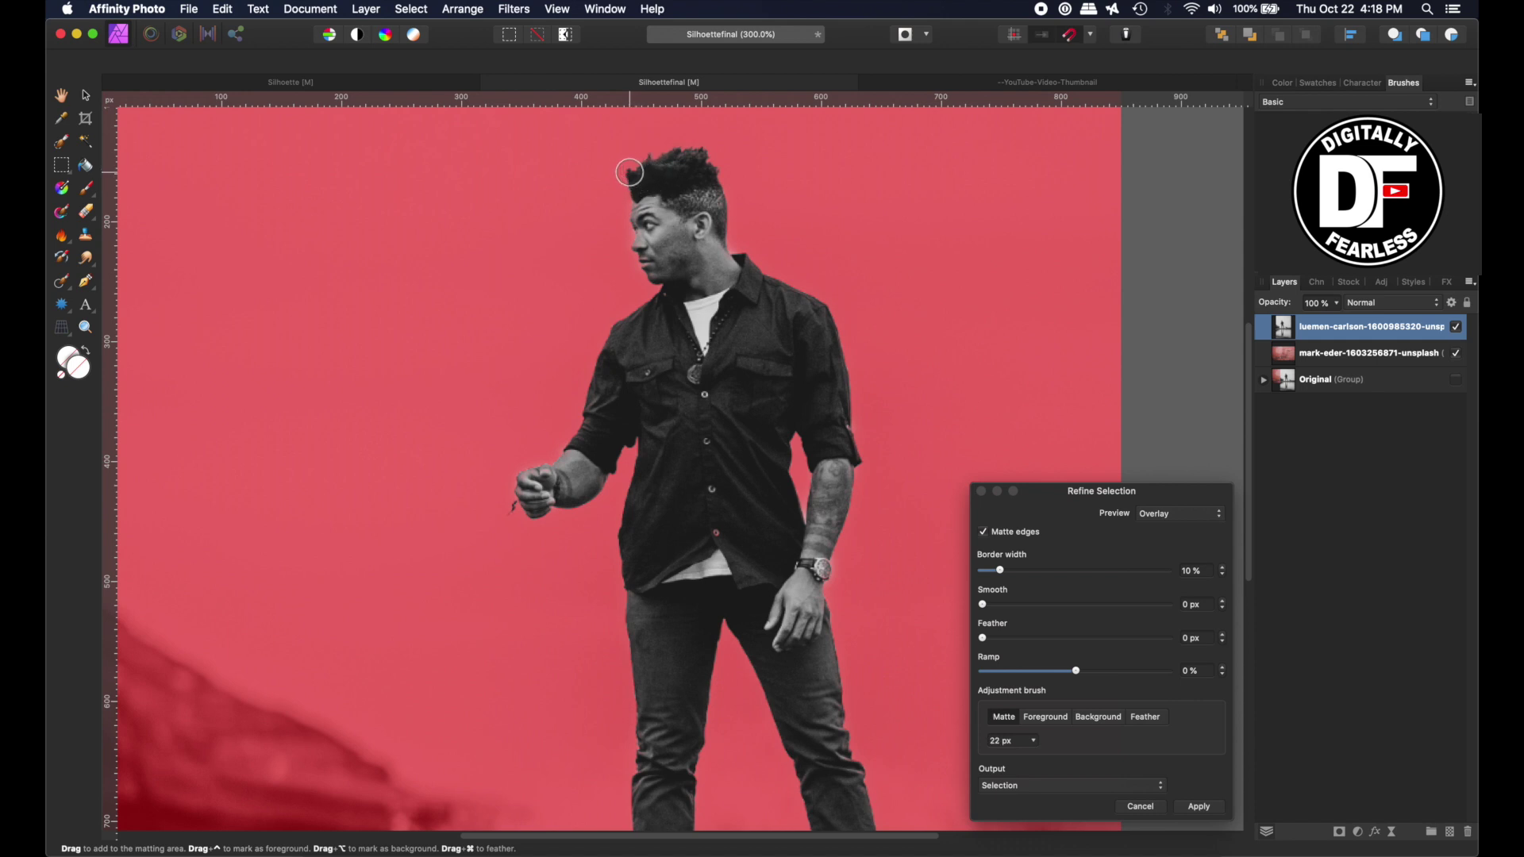
left_click_drag(699, 155, 702, 165)
scroll(718, 333, "down", 15)
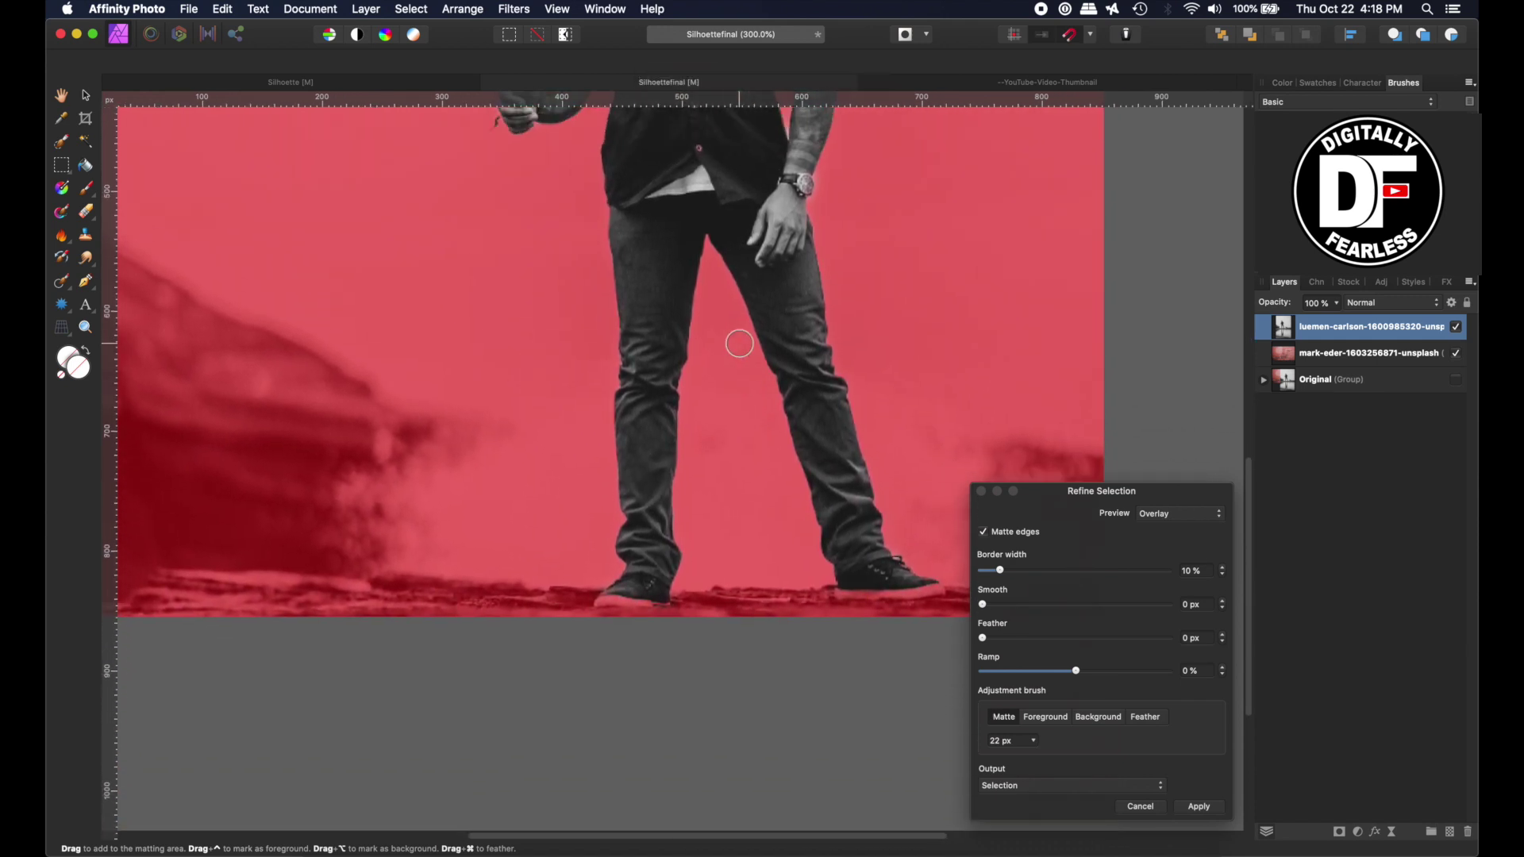
scroll(739, 343, "up", 5)
scroll(739, 343, "down", 5)
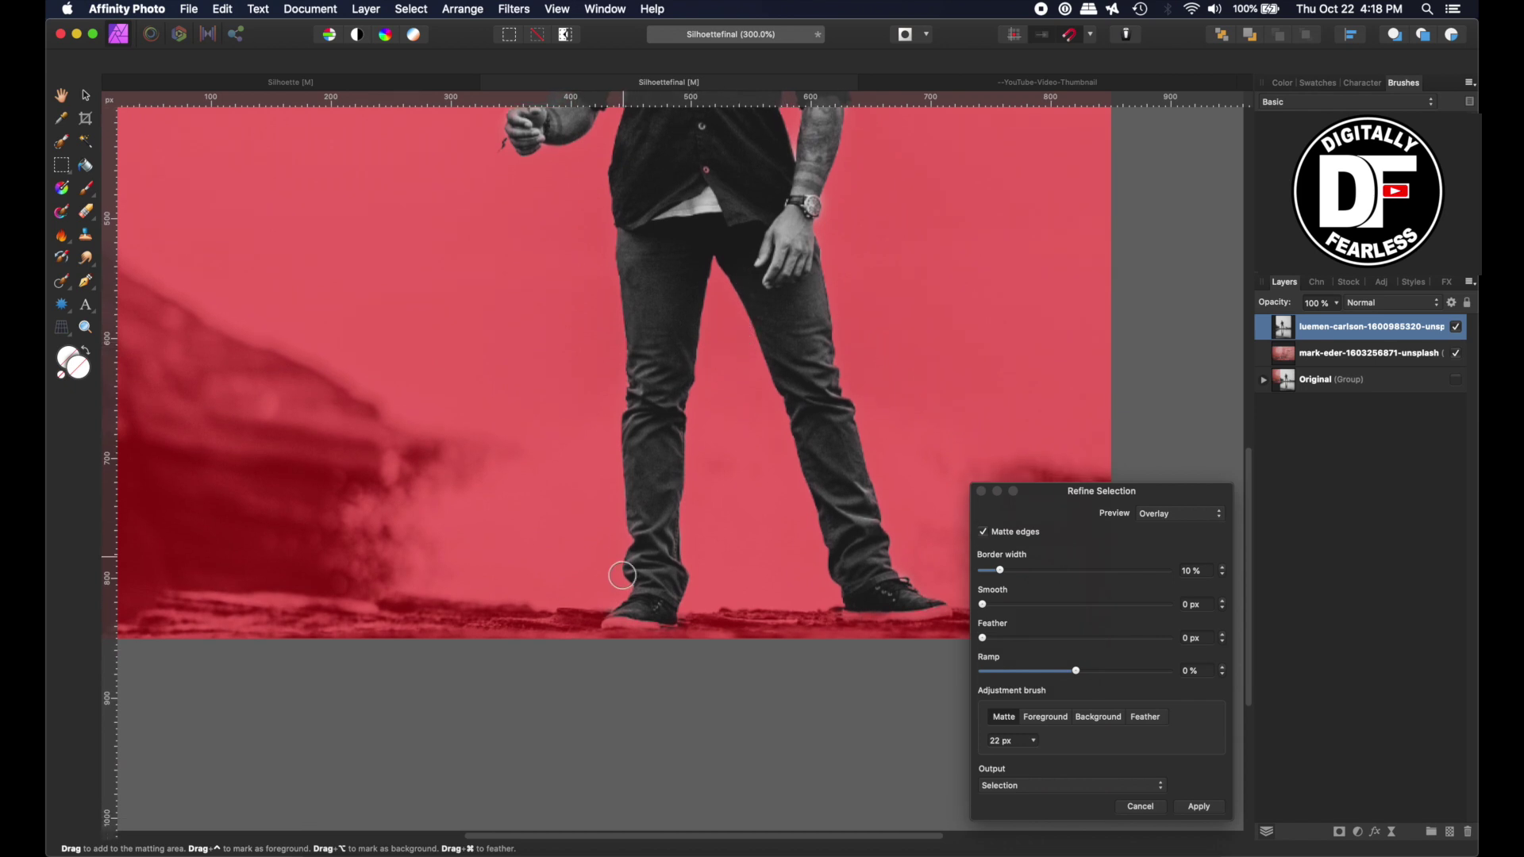
scroll(666, 303, "up", 9)
scroll(667, 288, "up", 5)
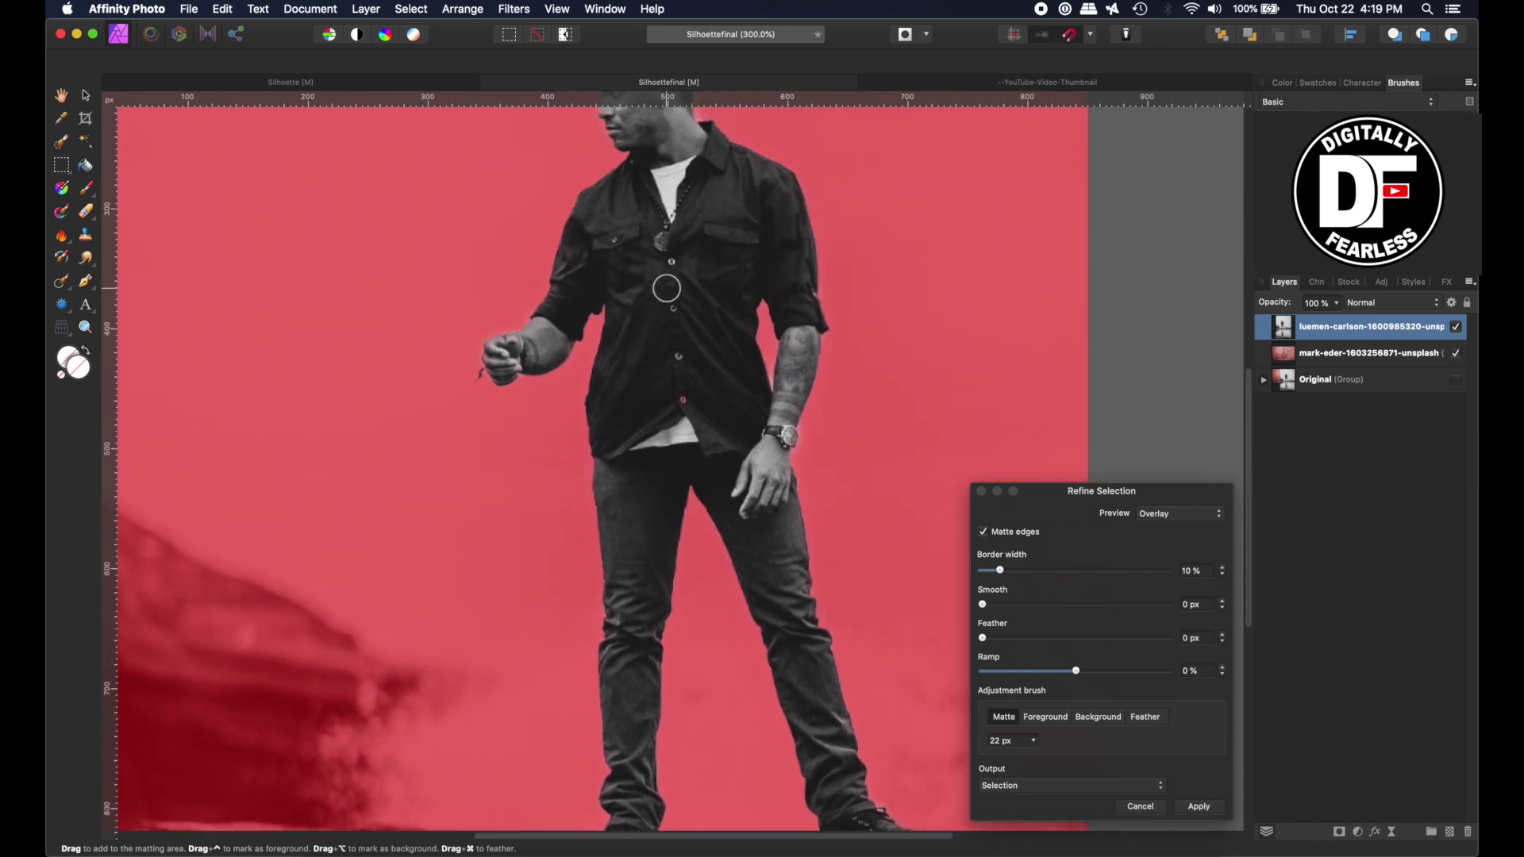
scroll(666, 288, "down", 3)
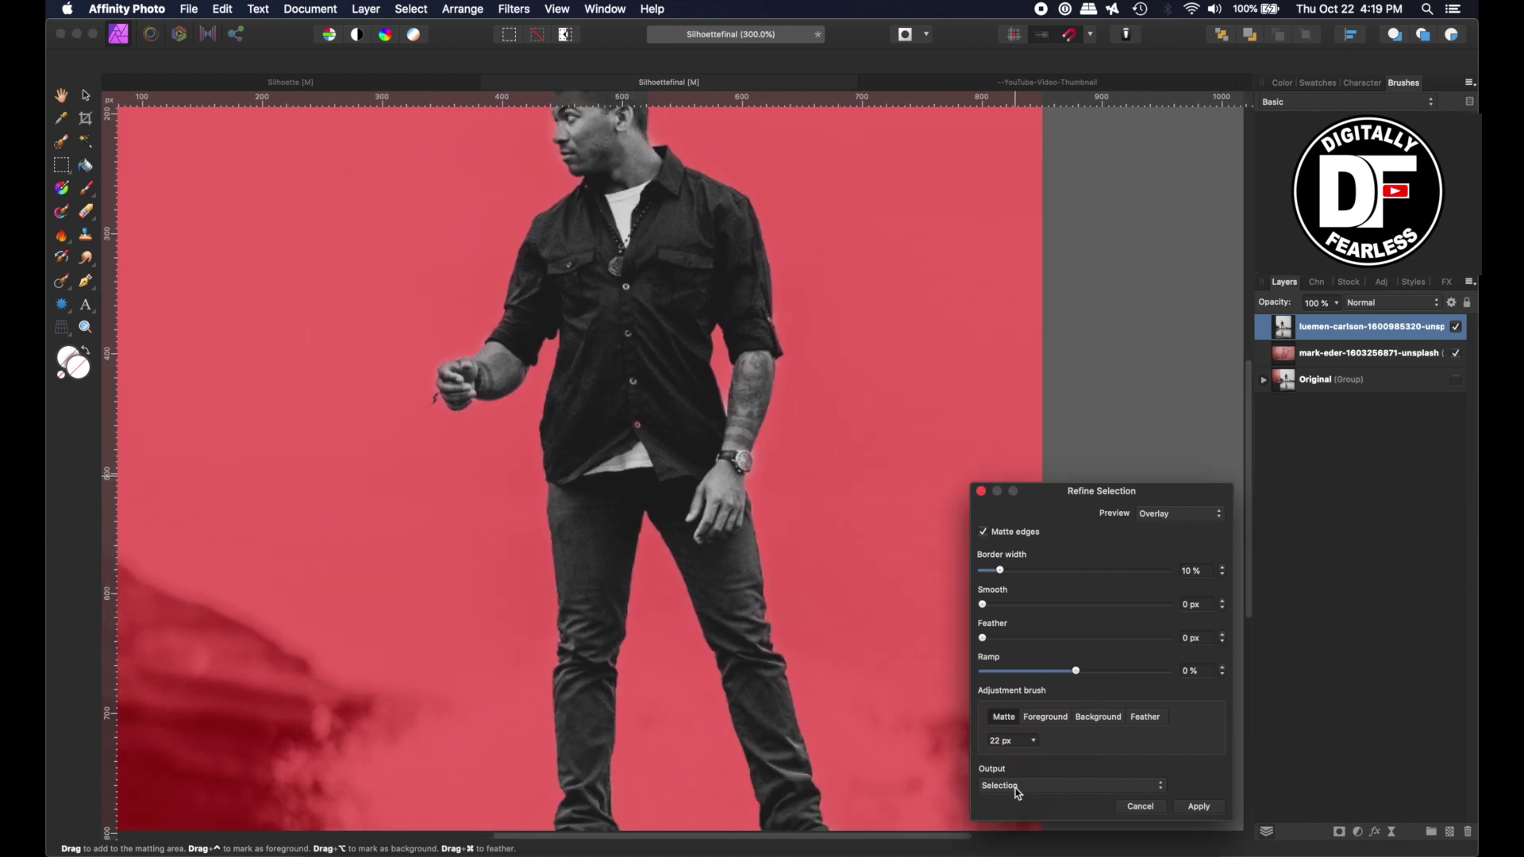
- Apply the refined man selection and add an empty pixel layer on top
left_click(1205, 806)
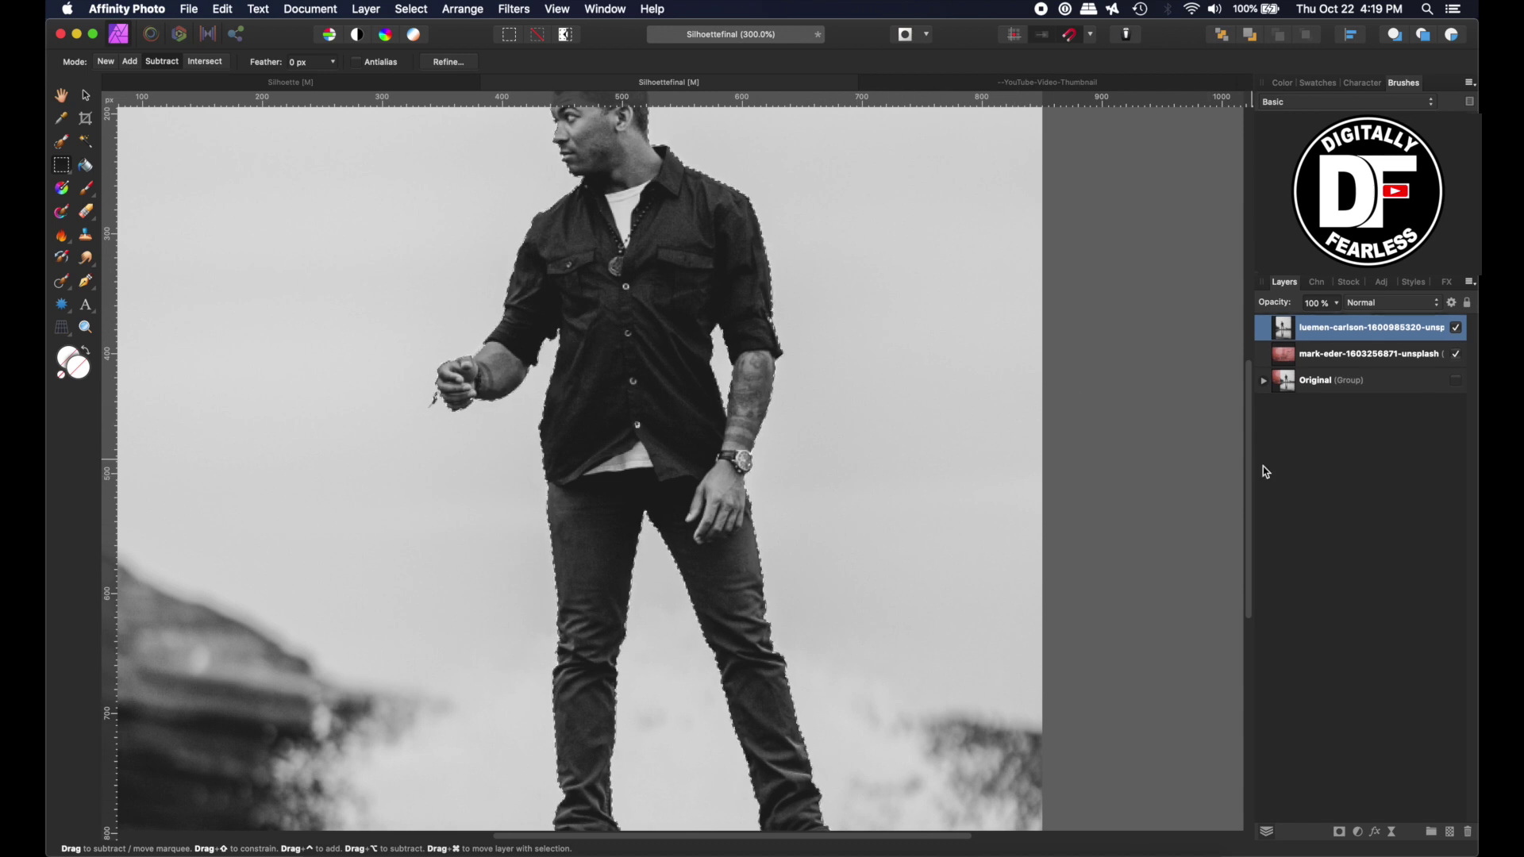
left_click(1451, 835)
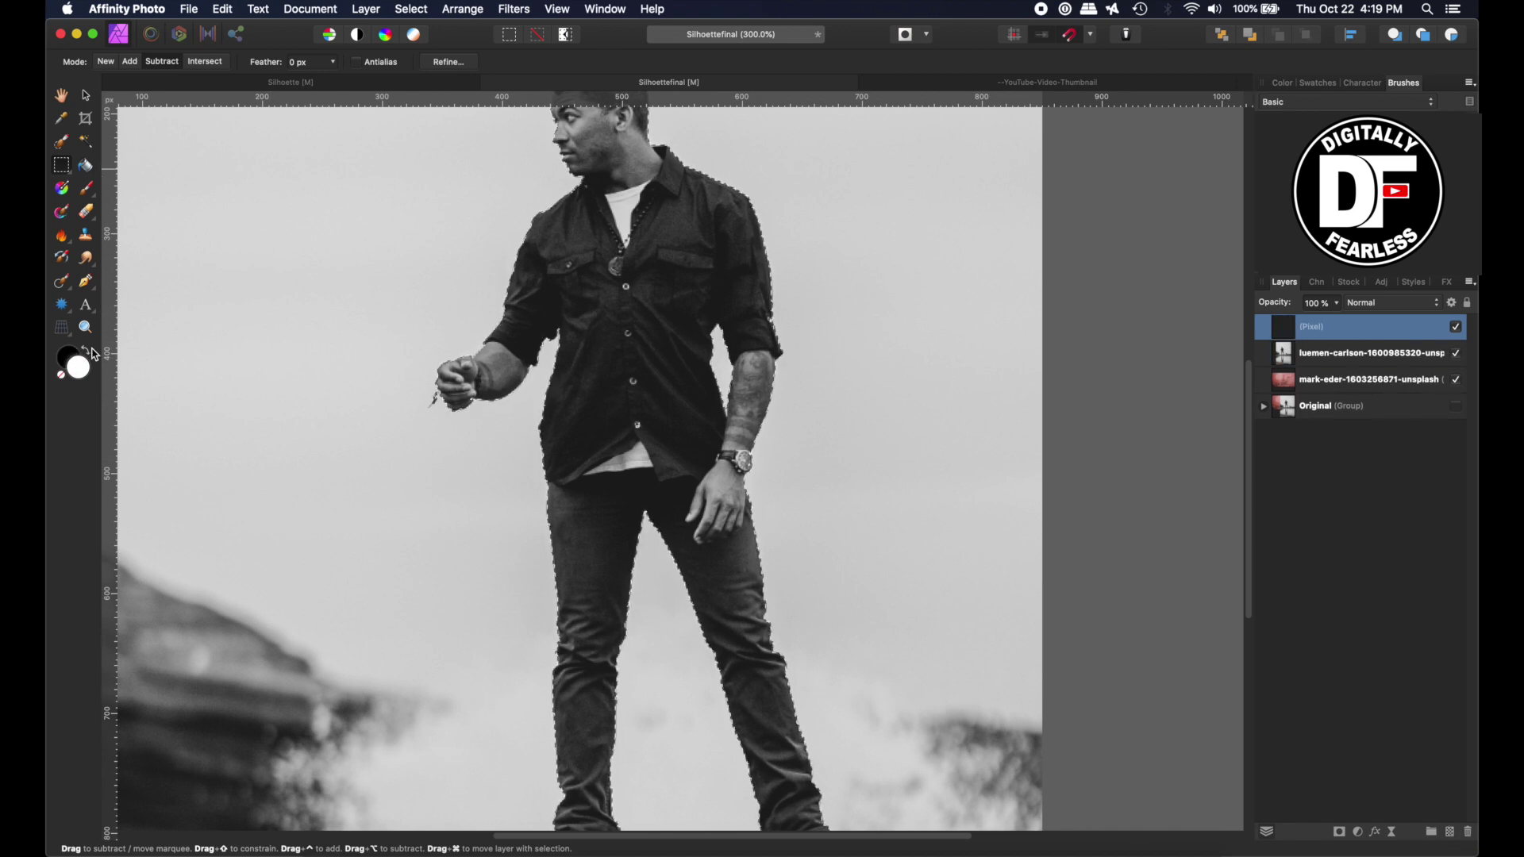
- Flood-fill the man's selection with white on the new layer and hide his original photo
left_click(85, 165)
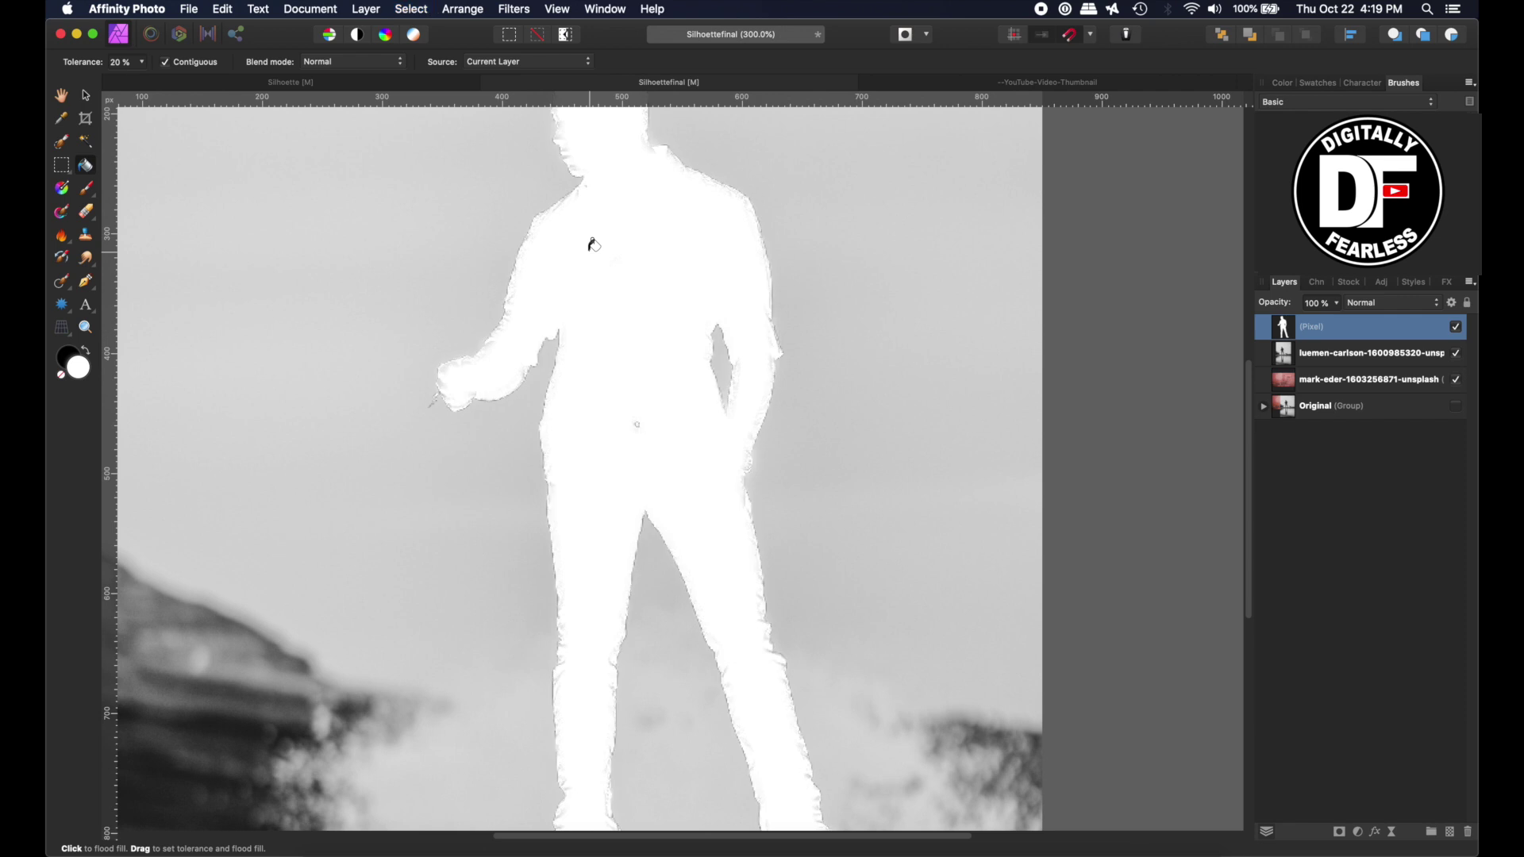
left_click(87, 98)
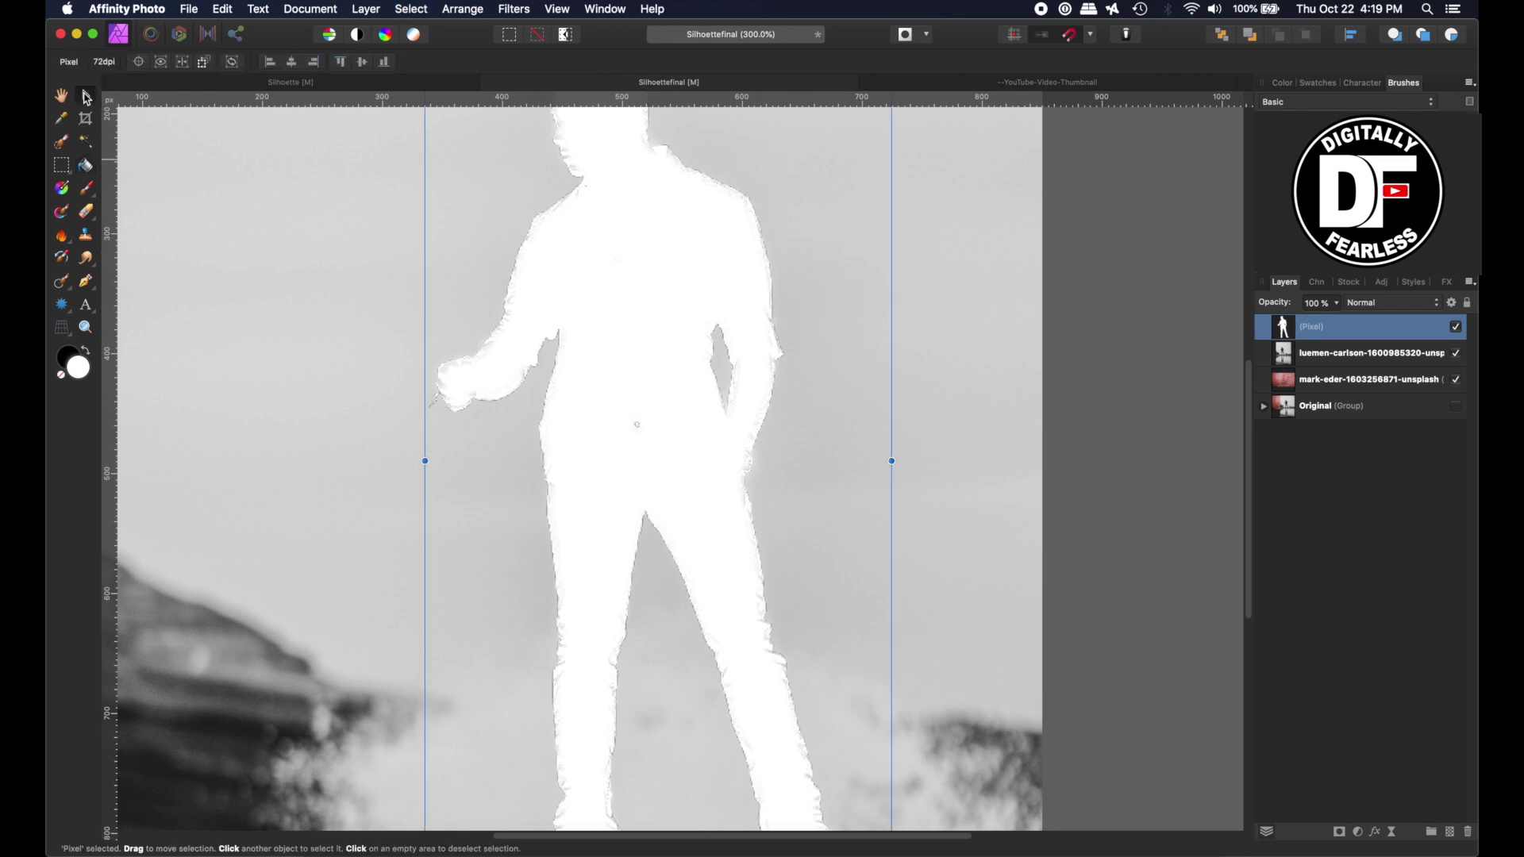
key("super+0")
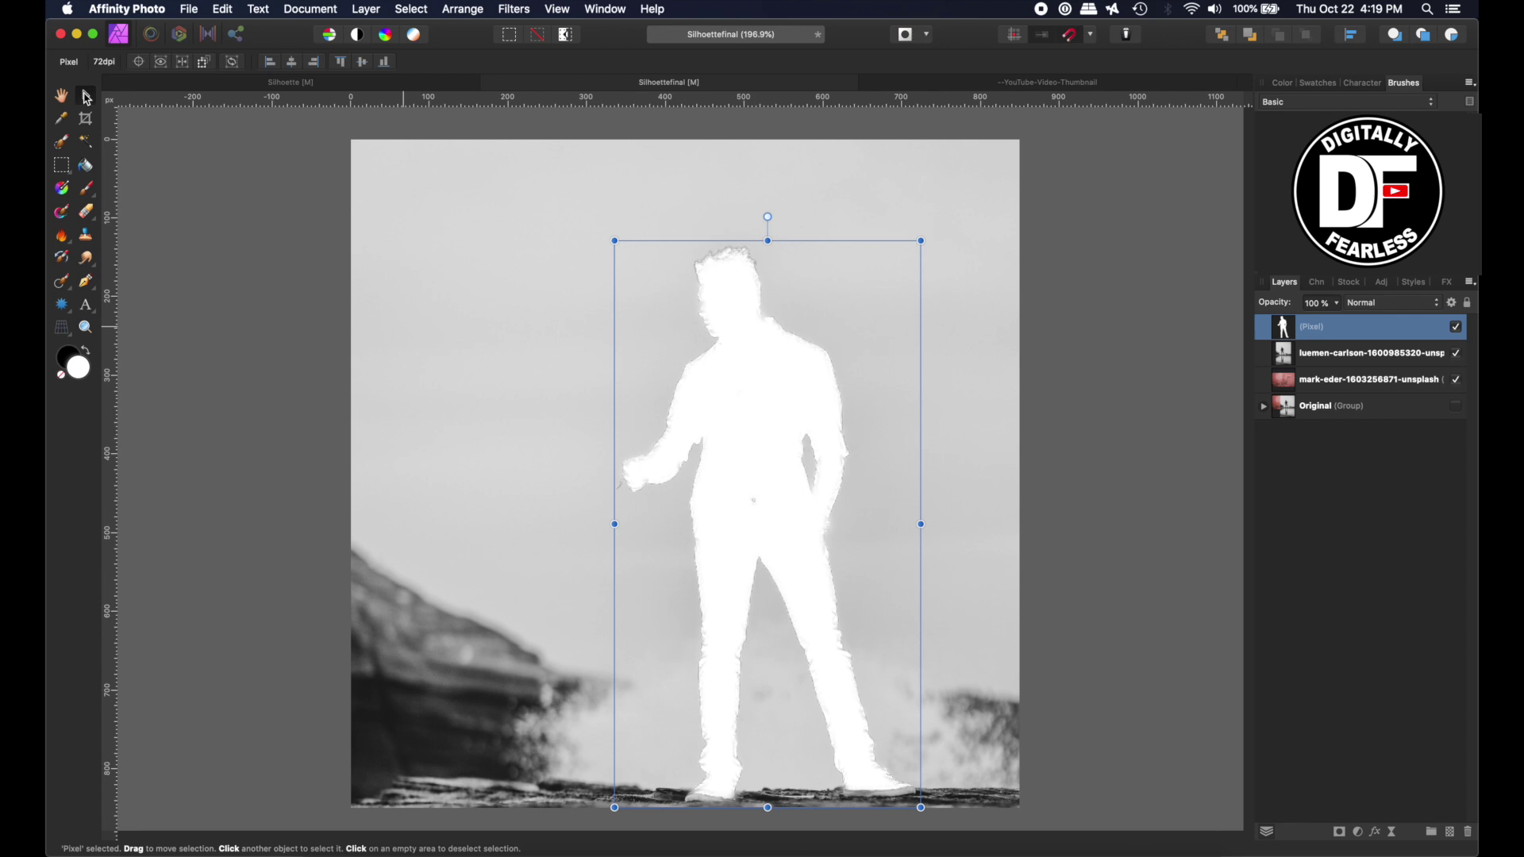
left_click(1457, 354)
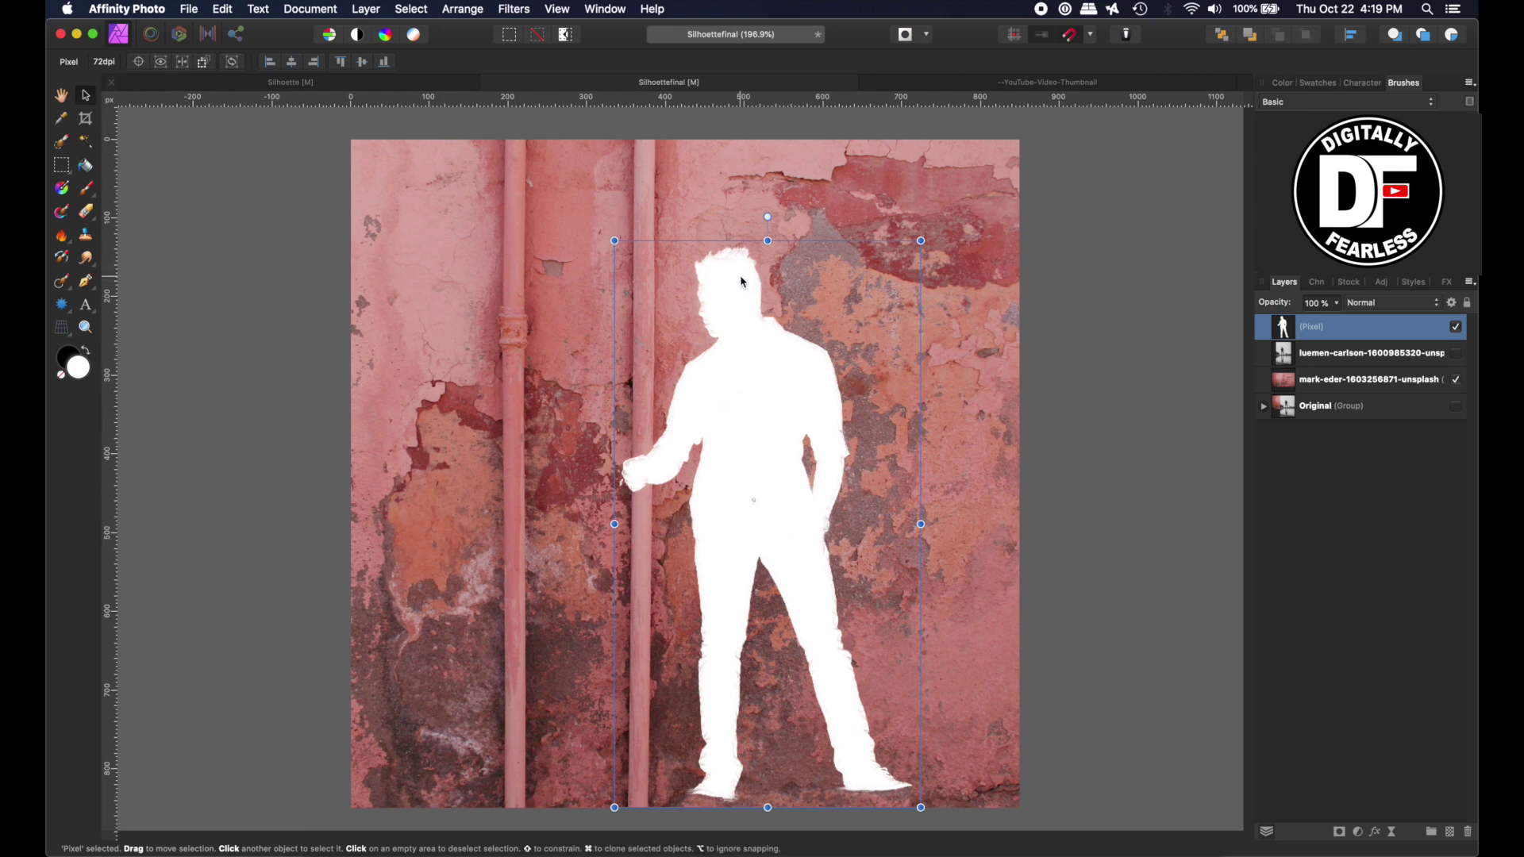
- Duplicate the white silhouette layer and flip the copy horizontally
left_click_drag(743, 282, 770, 294)
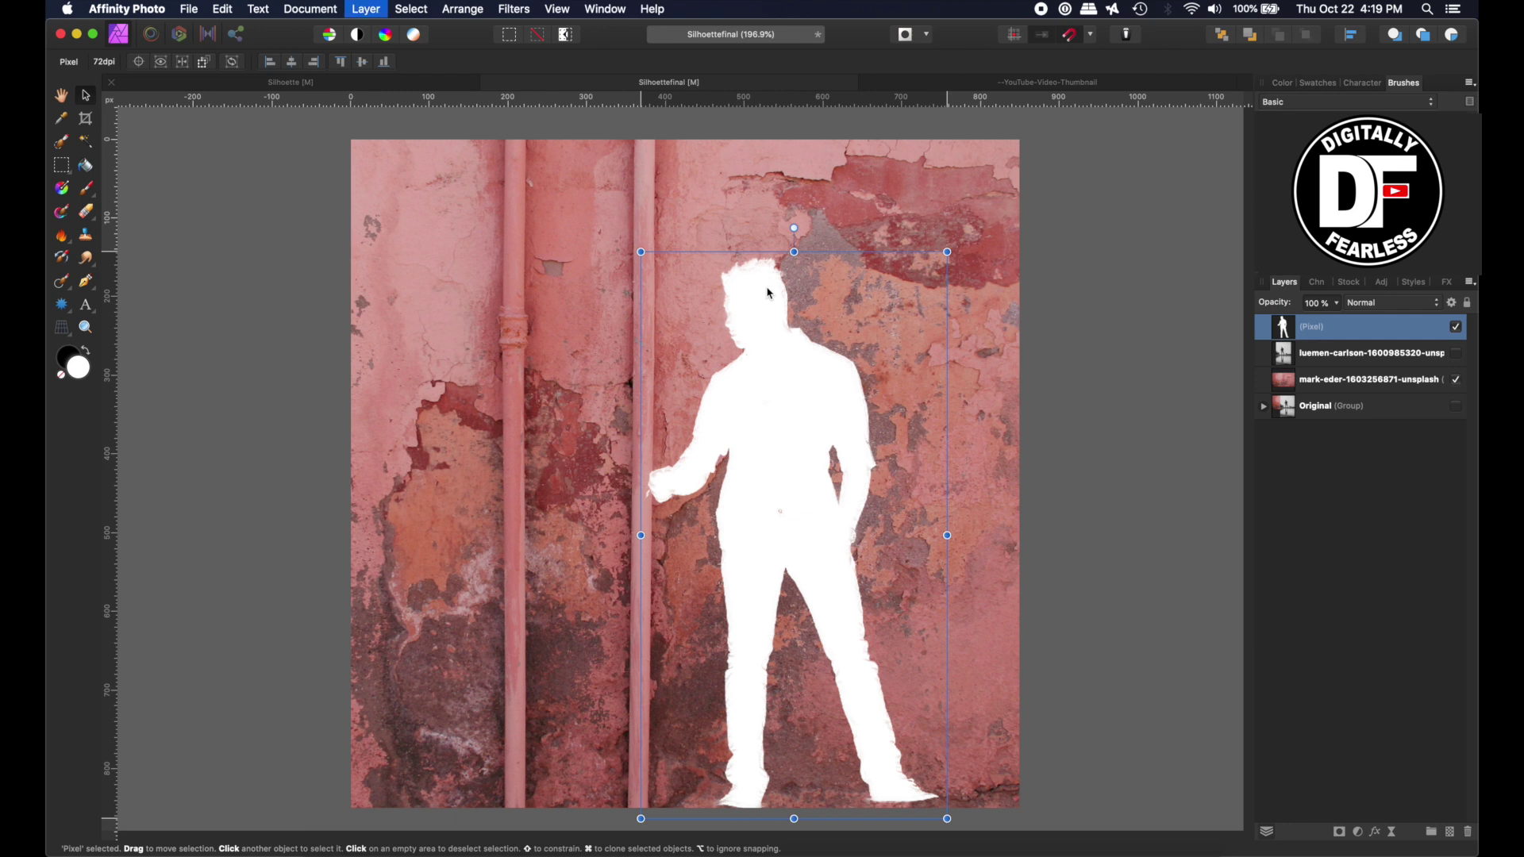
key("super+j")
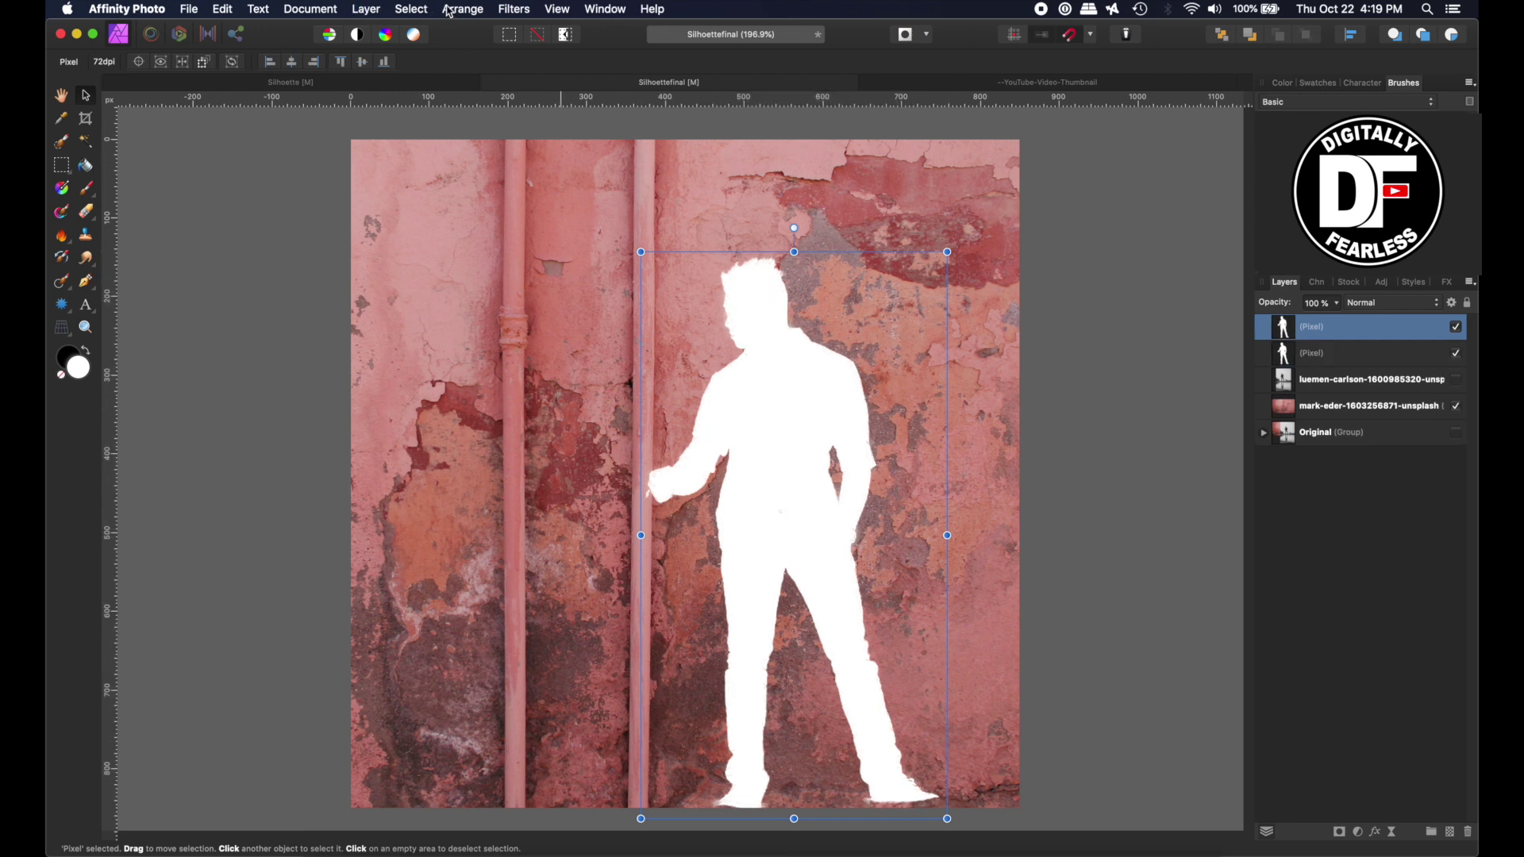
left_click(459, 9)
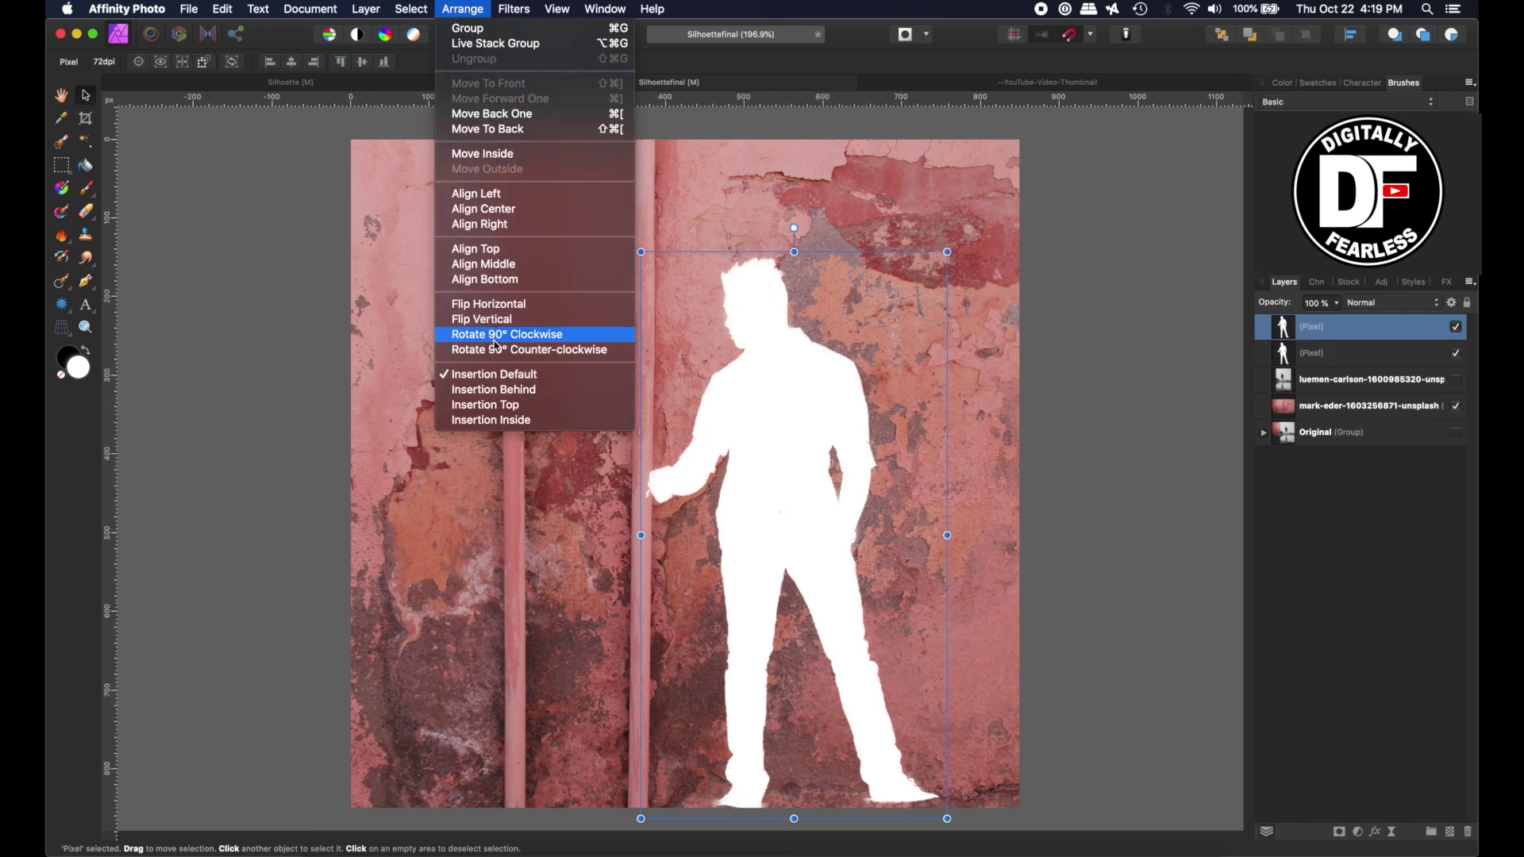
left_click(492, 306)
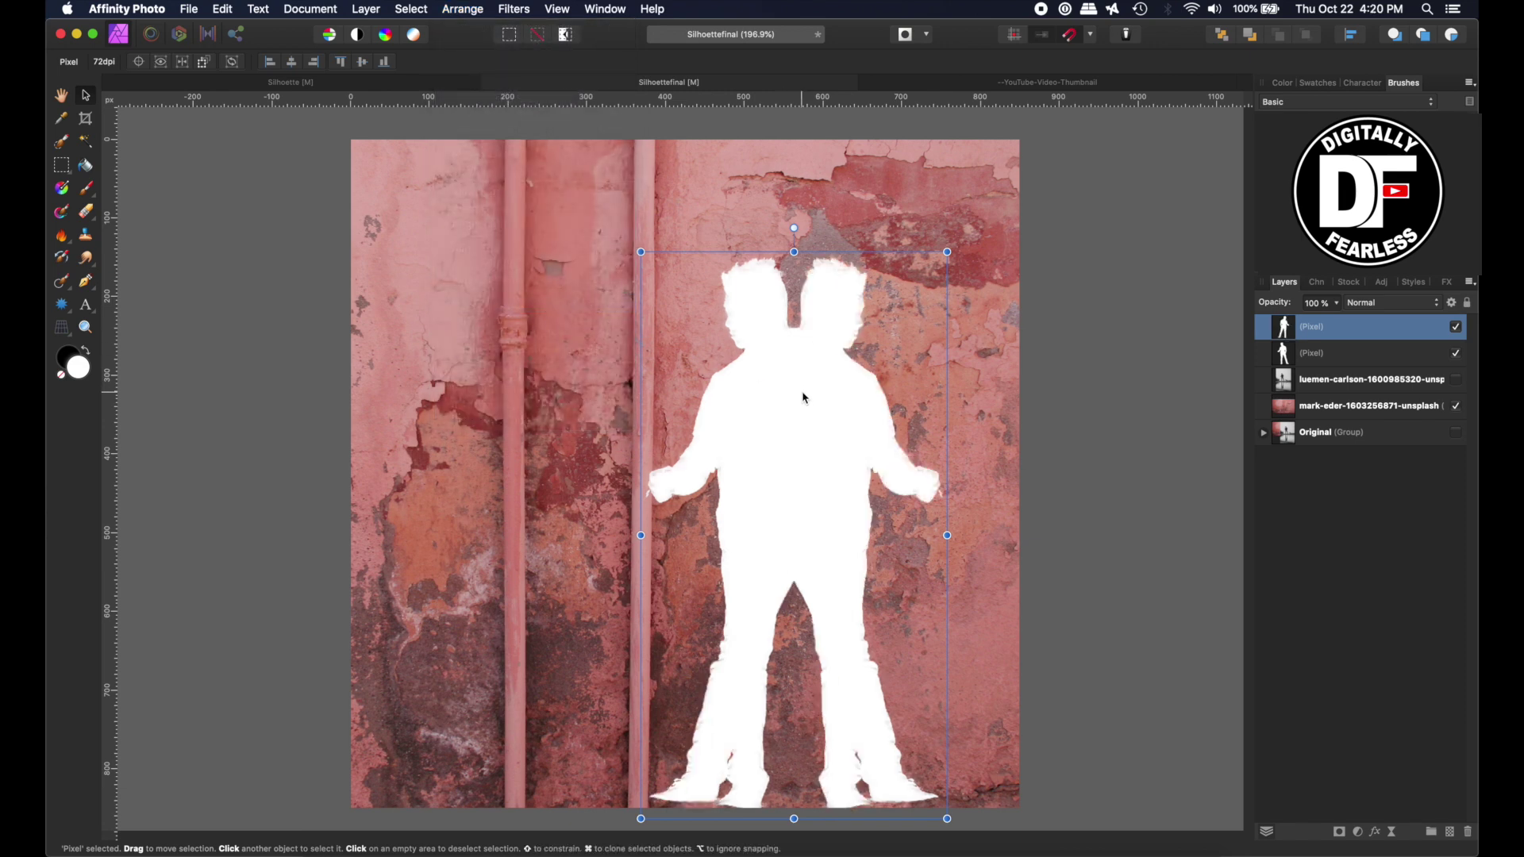
- Position the flipped copy to the left so the two figures' hands meet mid-canvas
left_click_drag(802, 394, 542, 409)
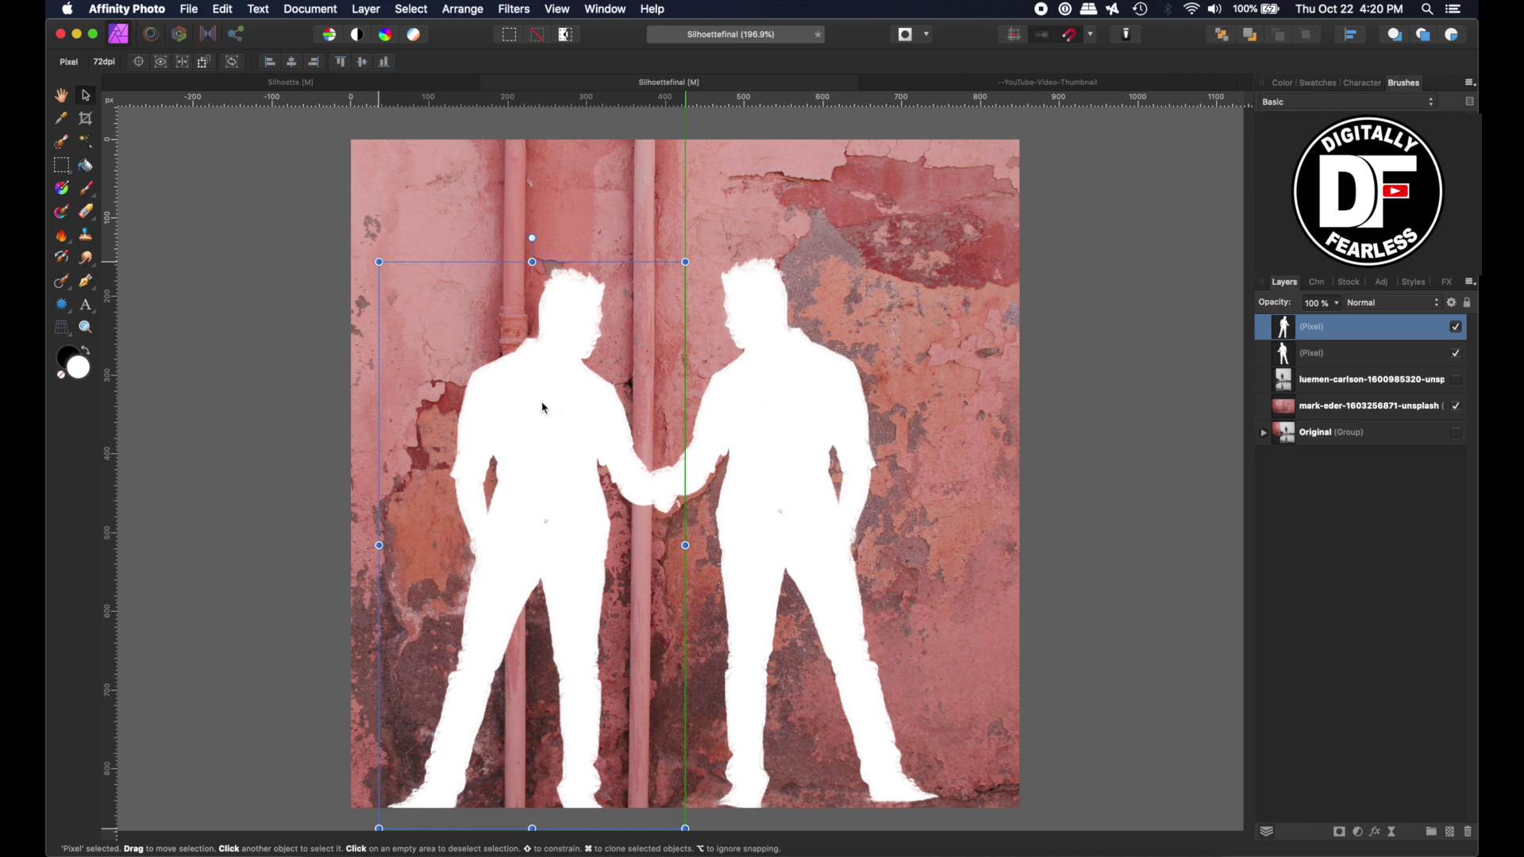
left_click(788, 380)
left_click_drag(799, 381, 817, 385)
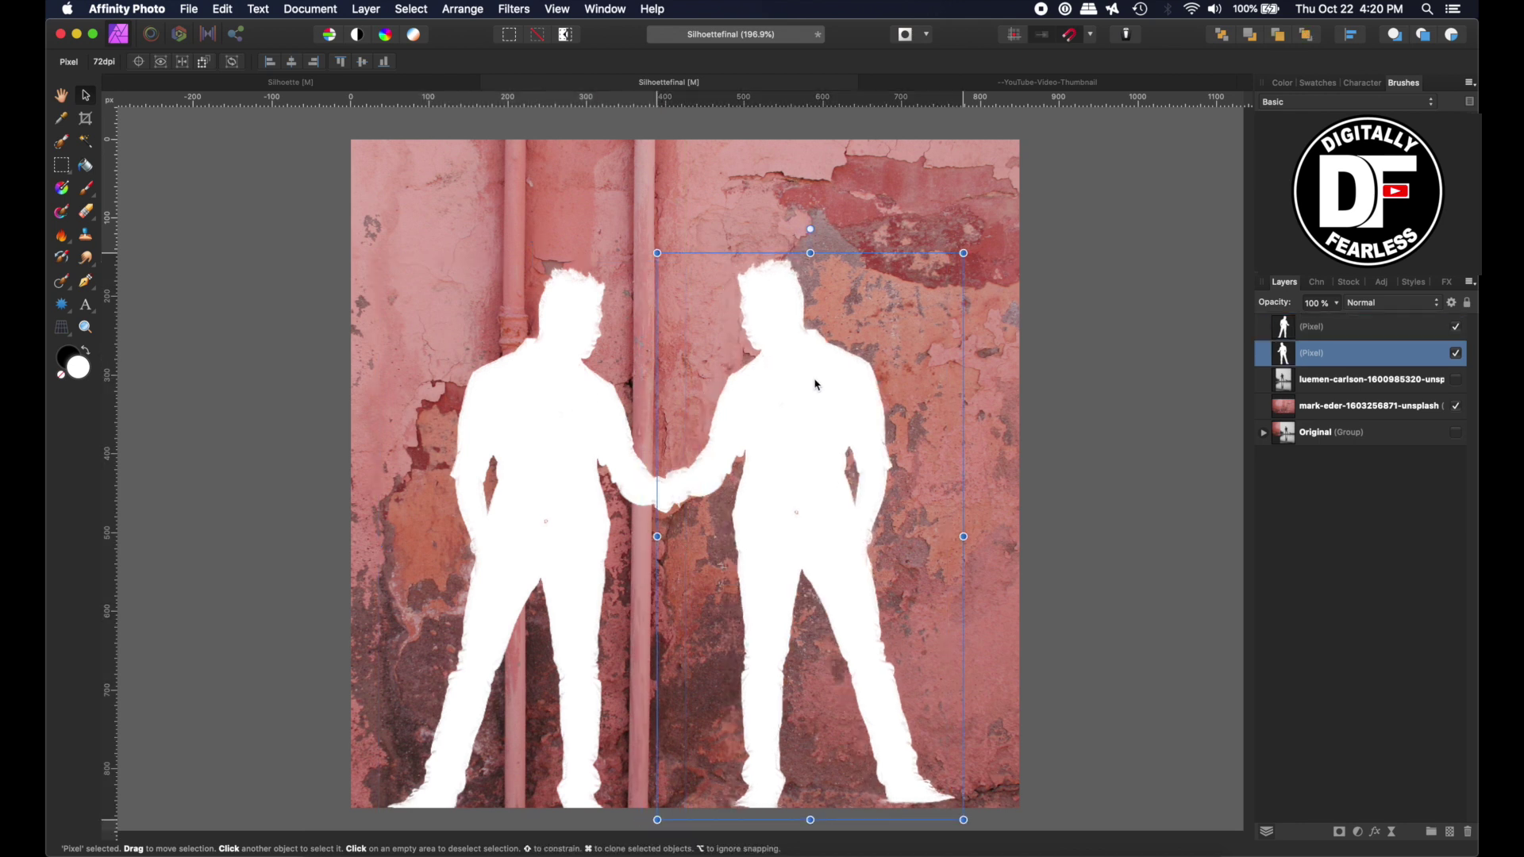
left_click_drag(527, 384, 565, 398)
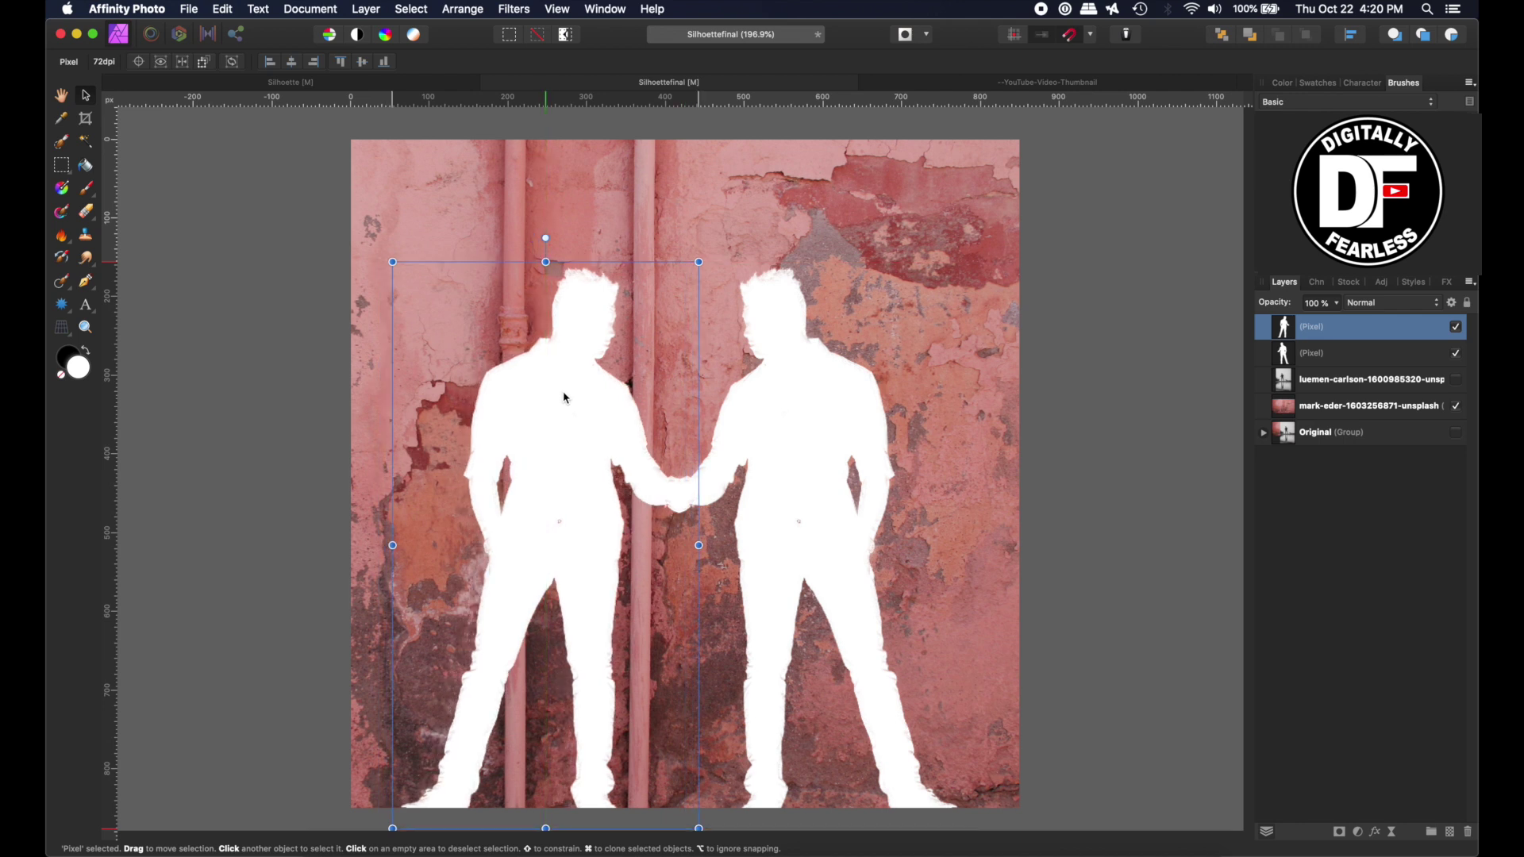
left_click_drag(565, 397, 565, 398)
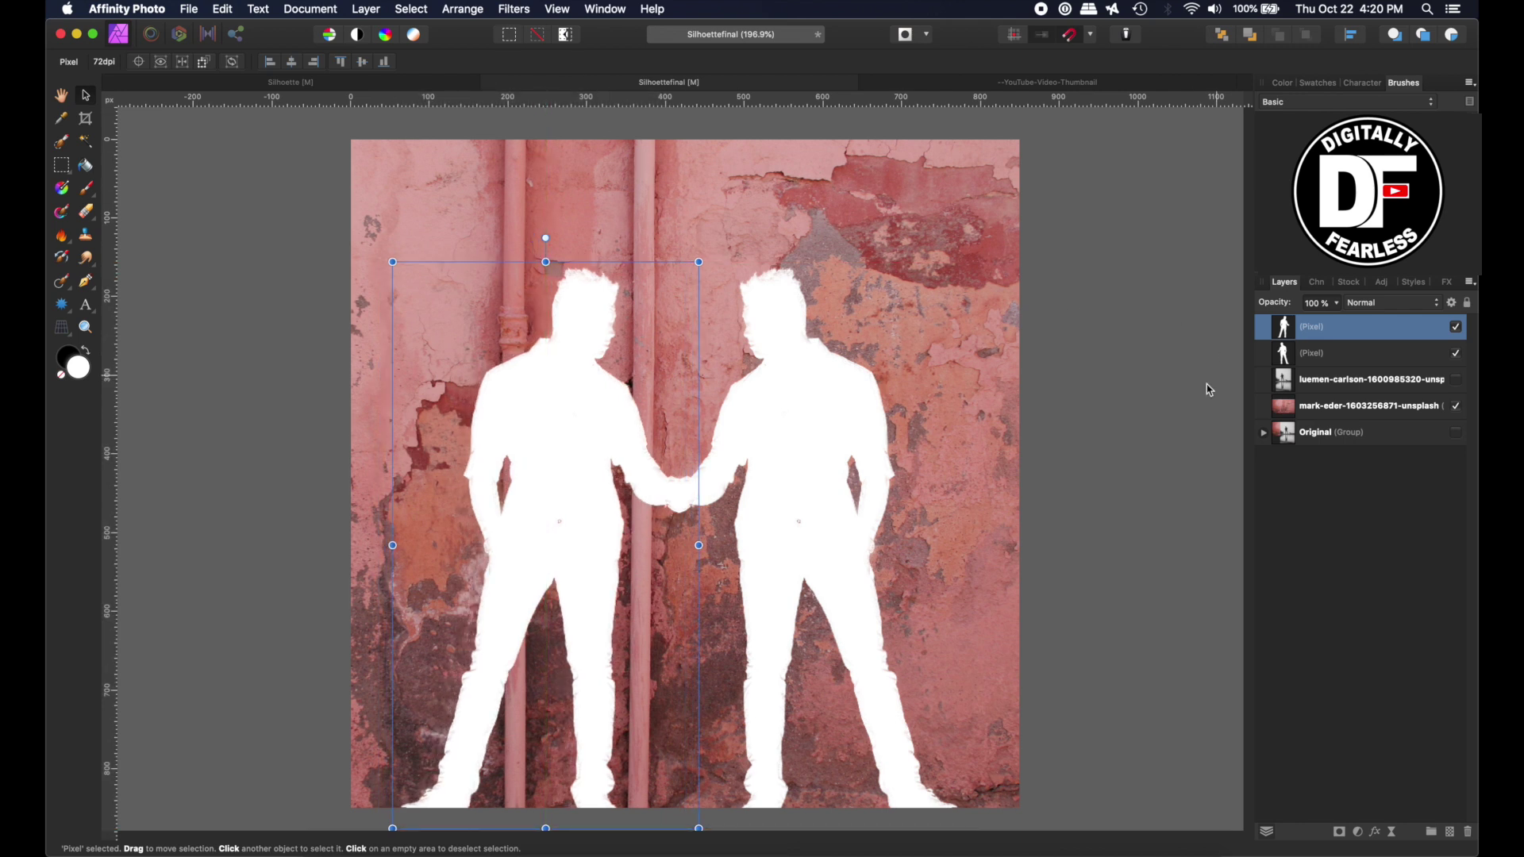
- Slide the cracked wall layer right behind the silhouettes, pushing the pipe out of frame
left_click(1291, 410)
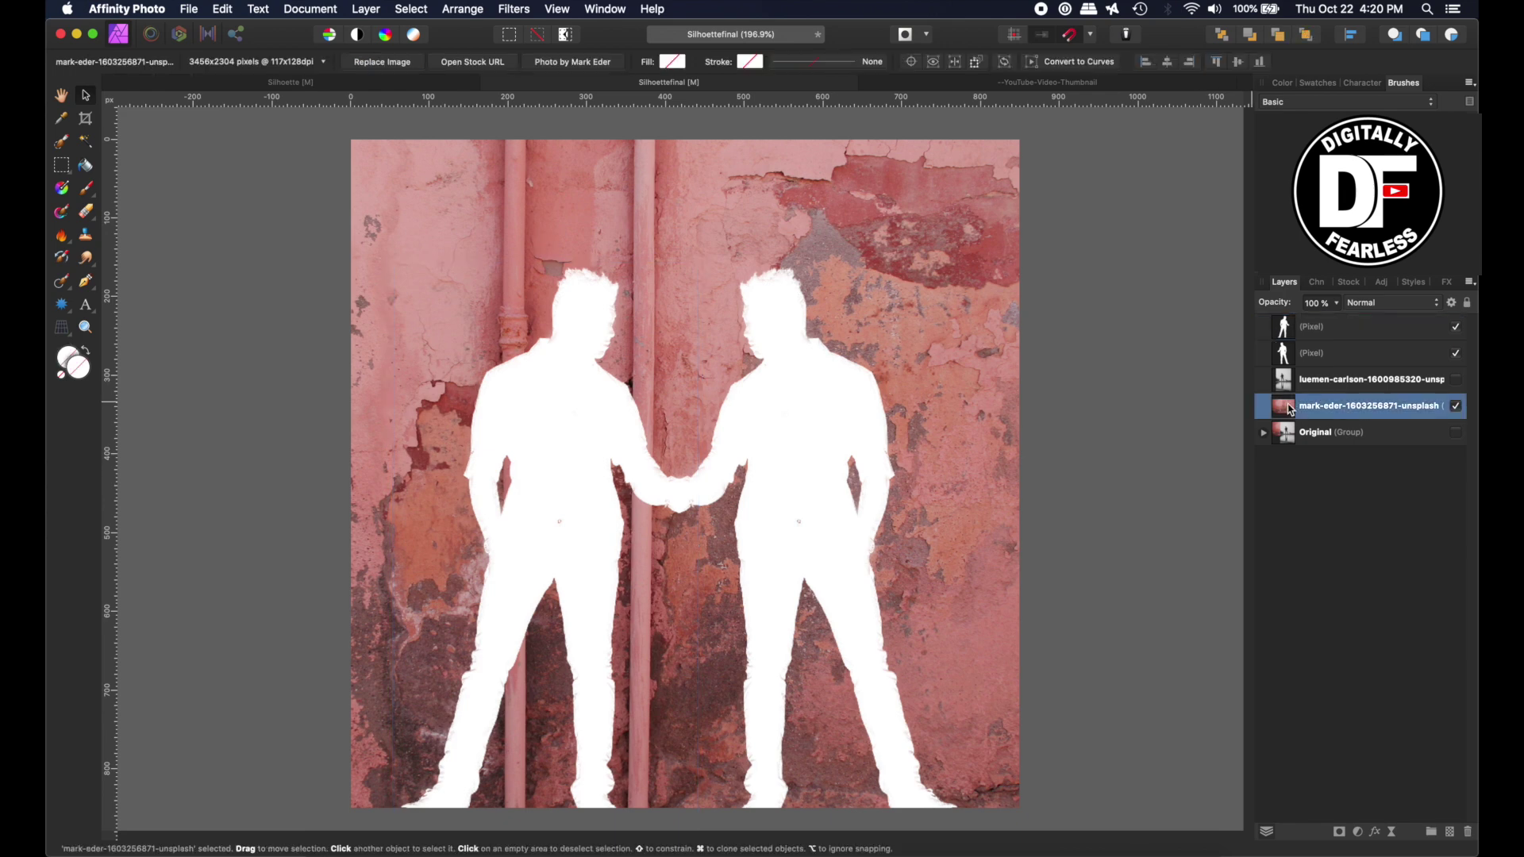
key("super+1")
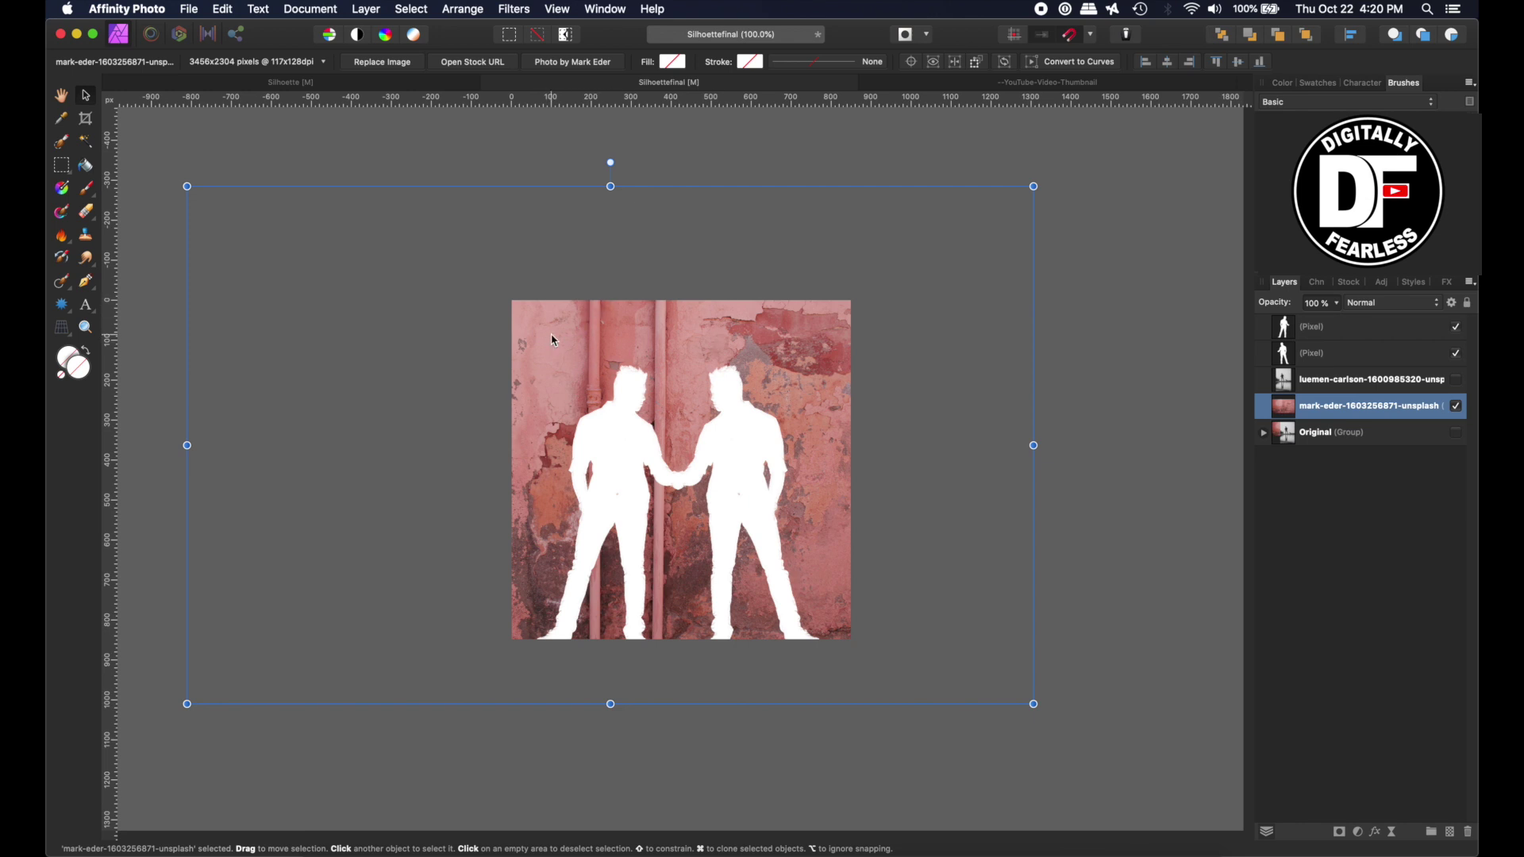
left_click_drag(554, 340, 836, 353)
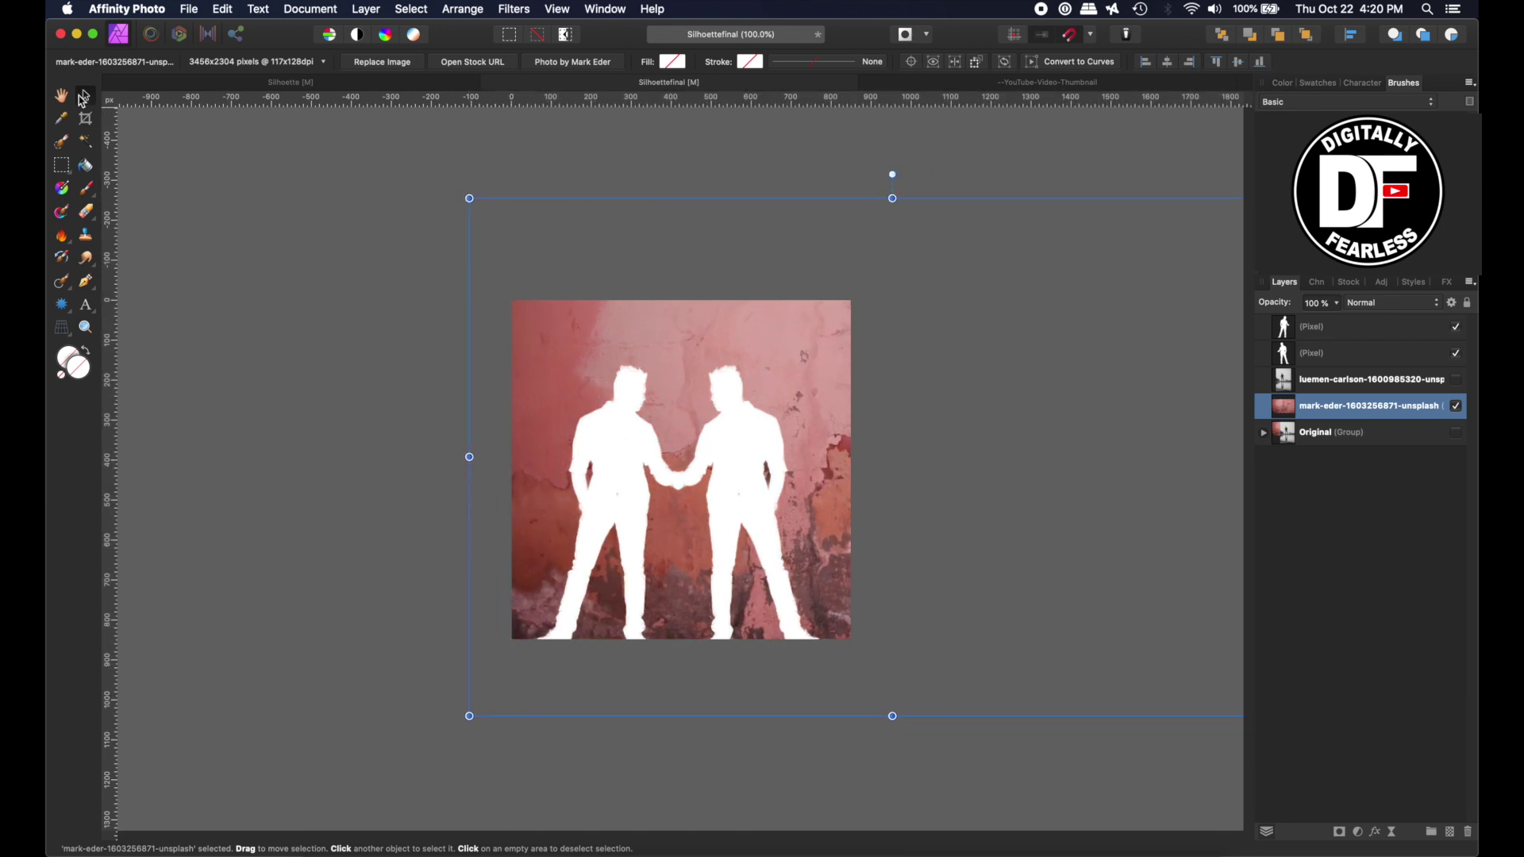
key("super+plus")
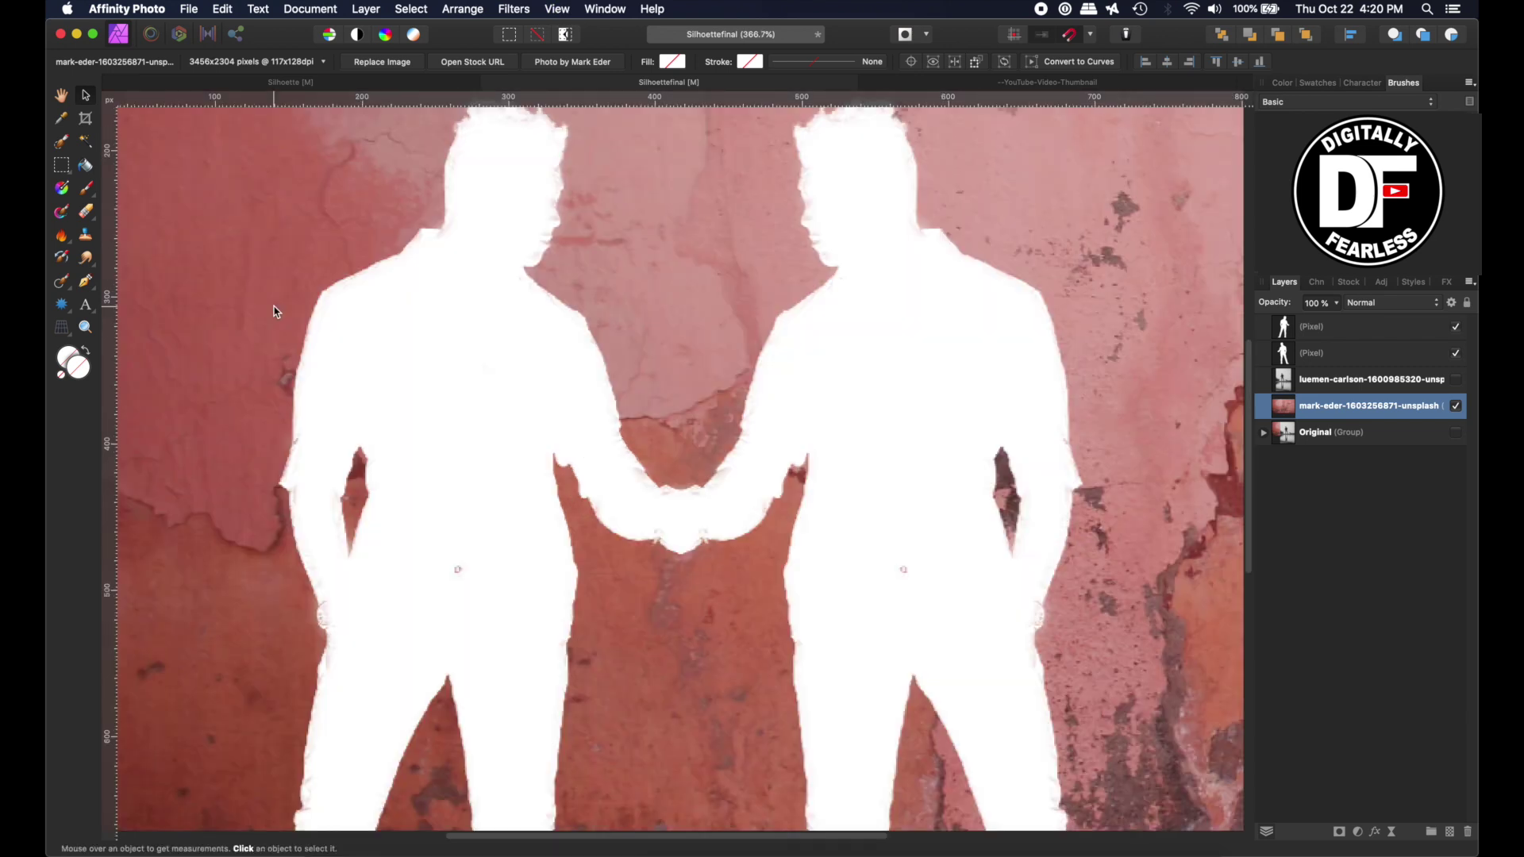
key("super+0")
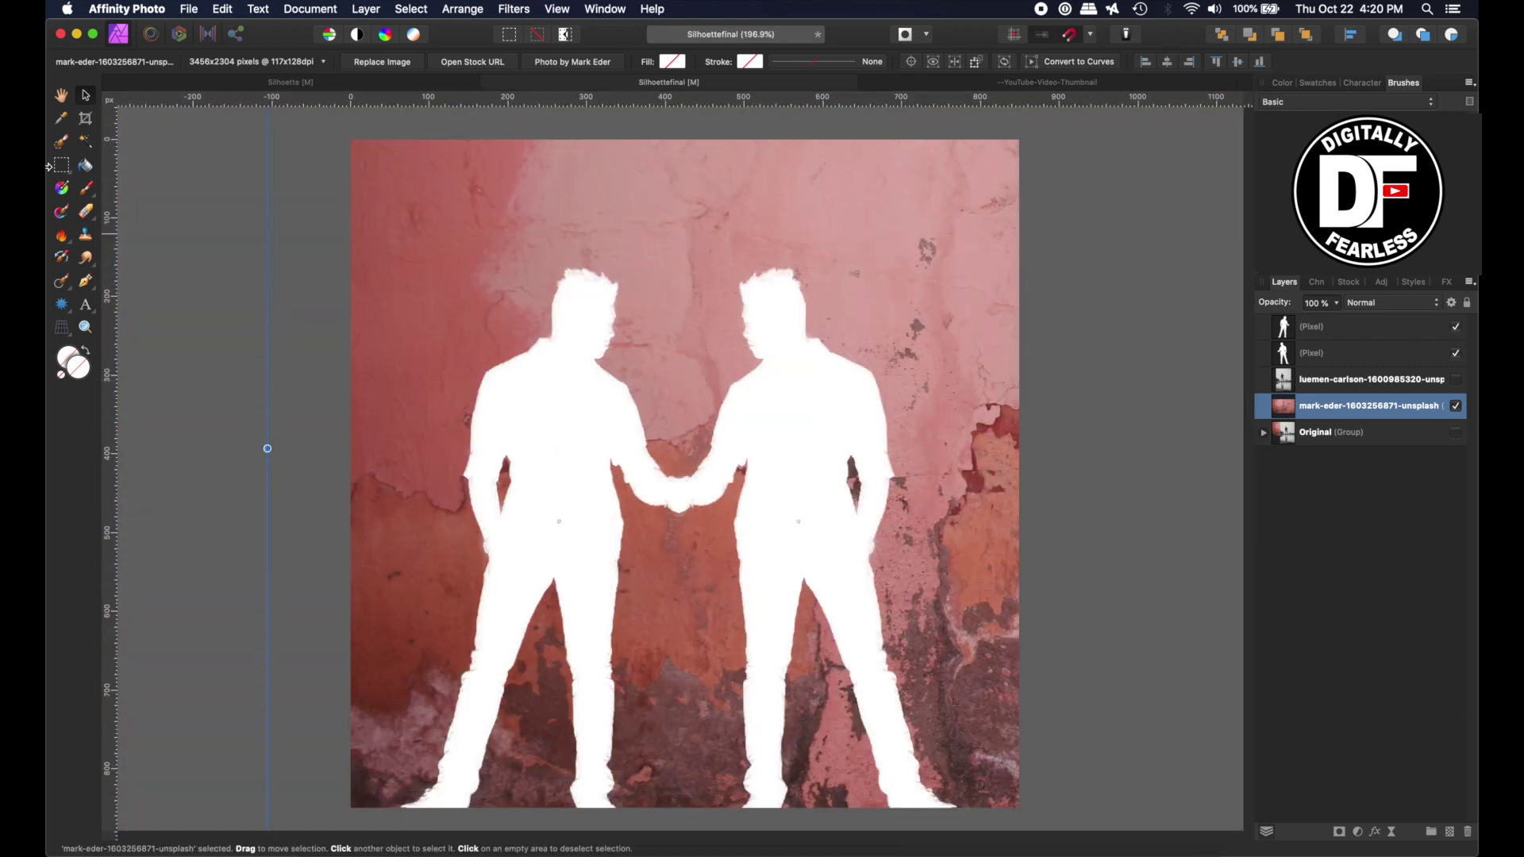
- Give the right silhouette a Multiply Outer Shadow: 135° angle, 4.3 px radius, 3.1 px offset
left_click(776, 409)
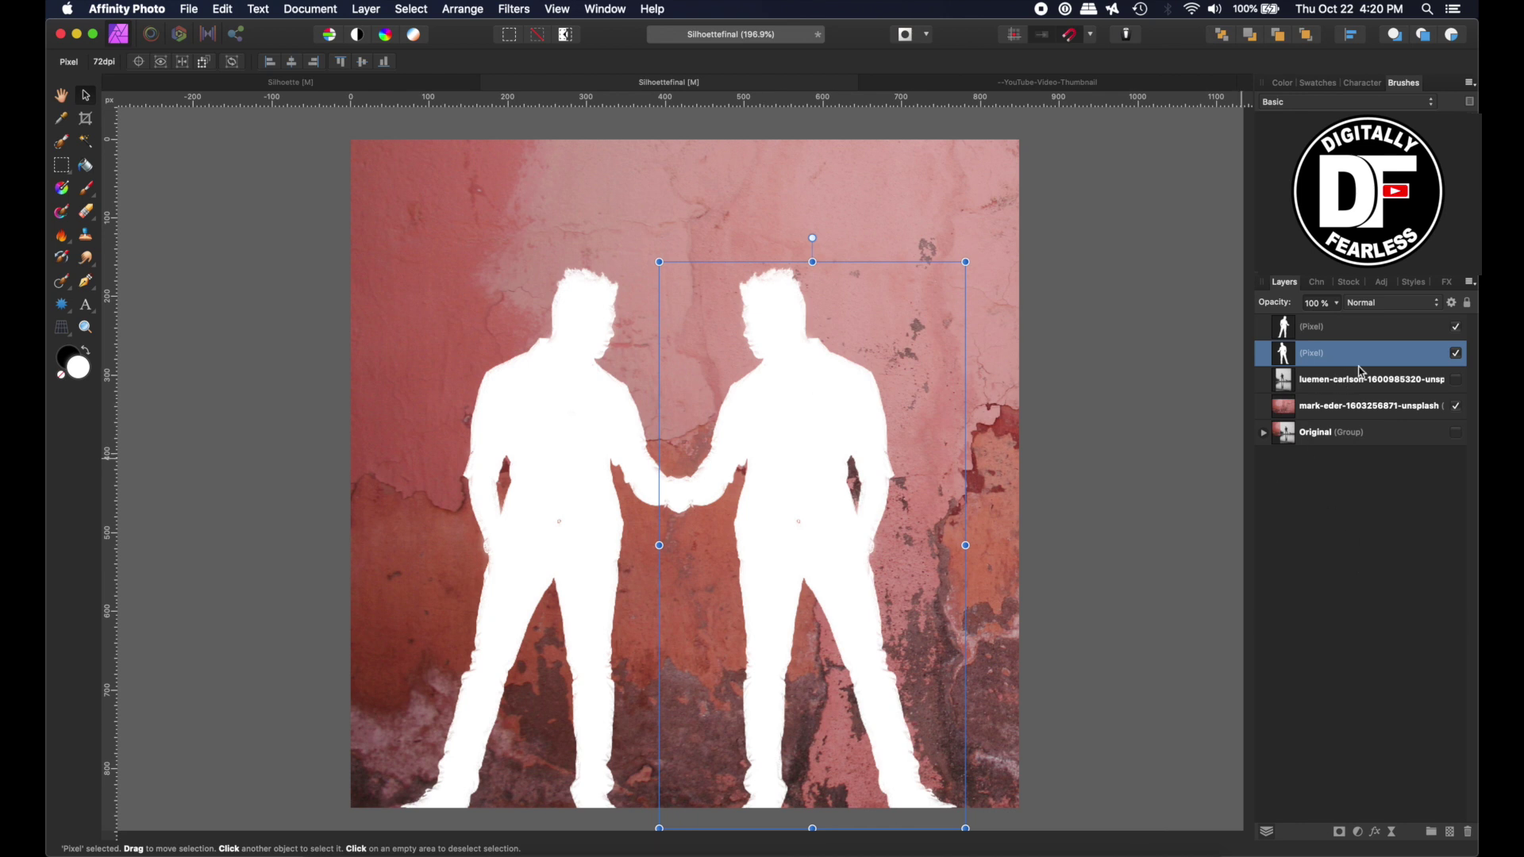
left_click(1376, 833)
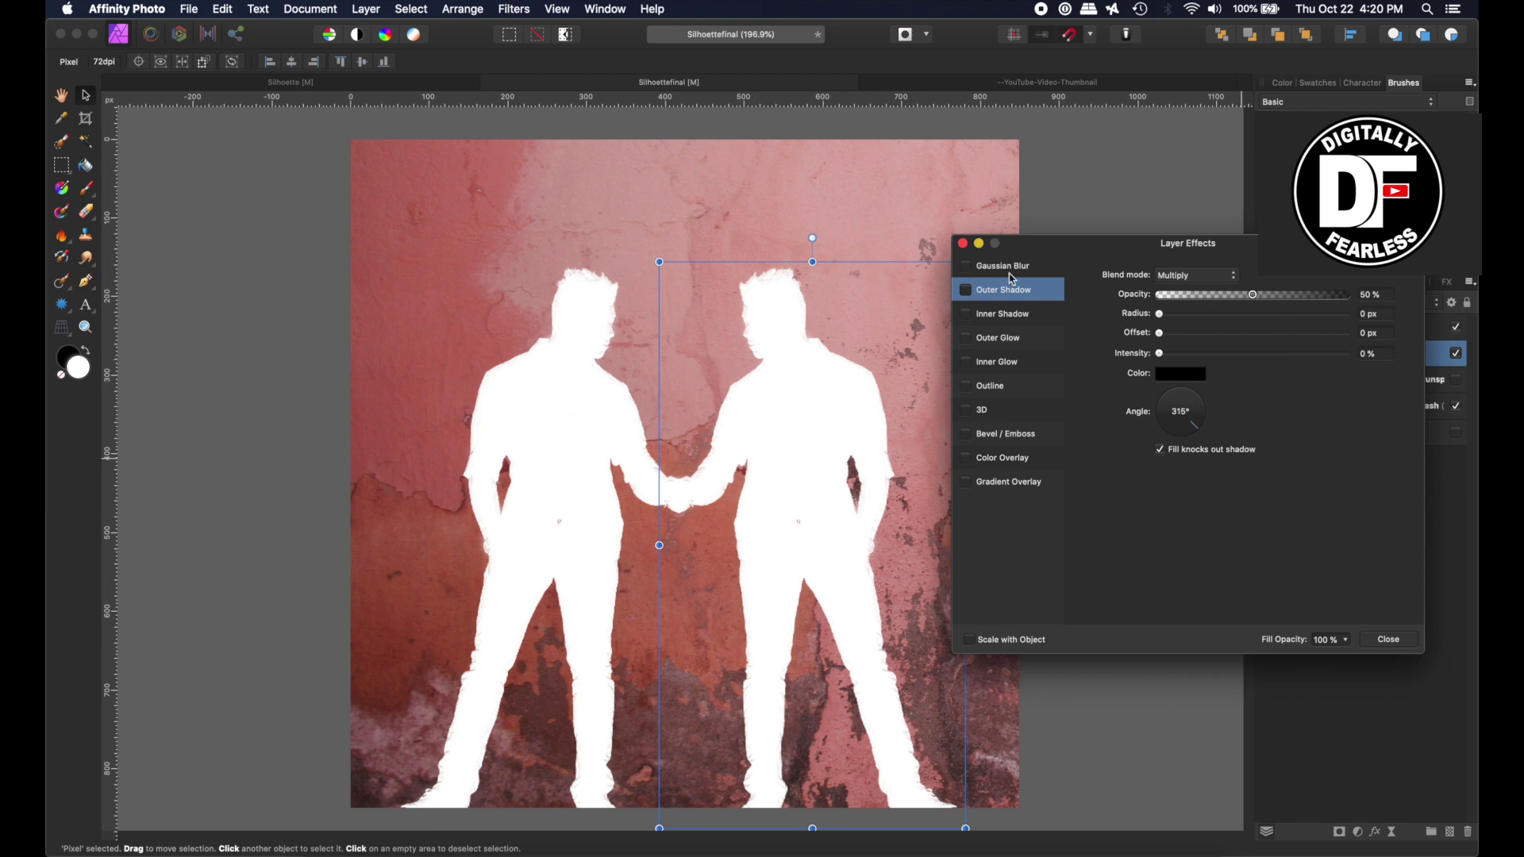
left_click(967, 293)
left_click(1171, 403)
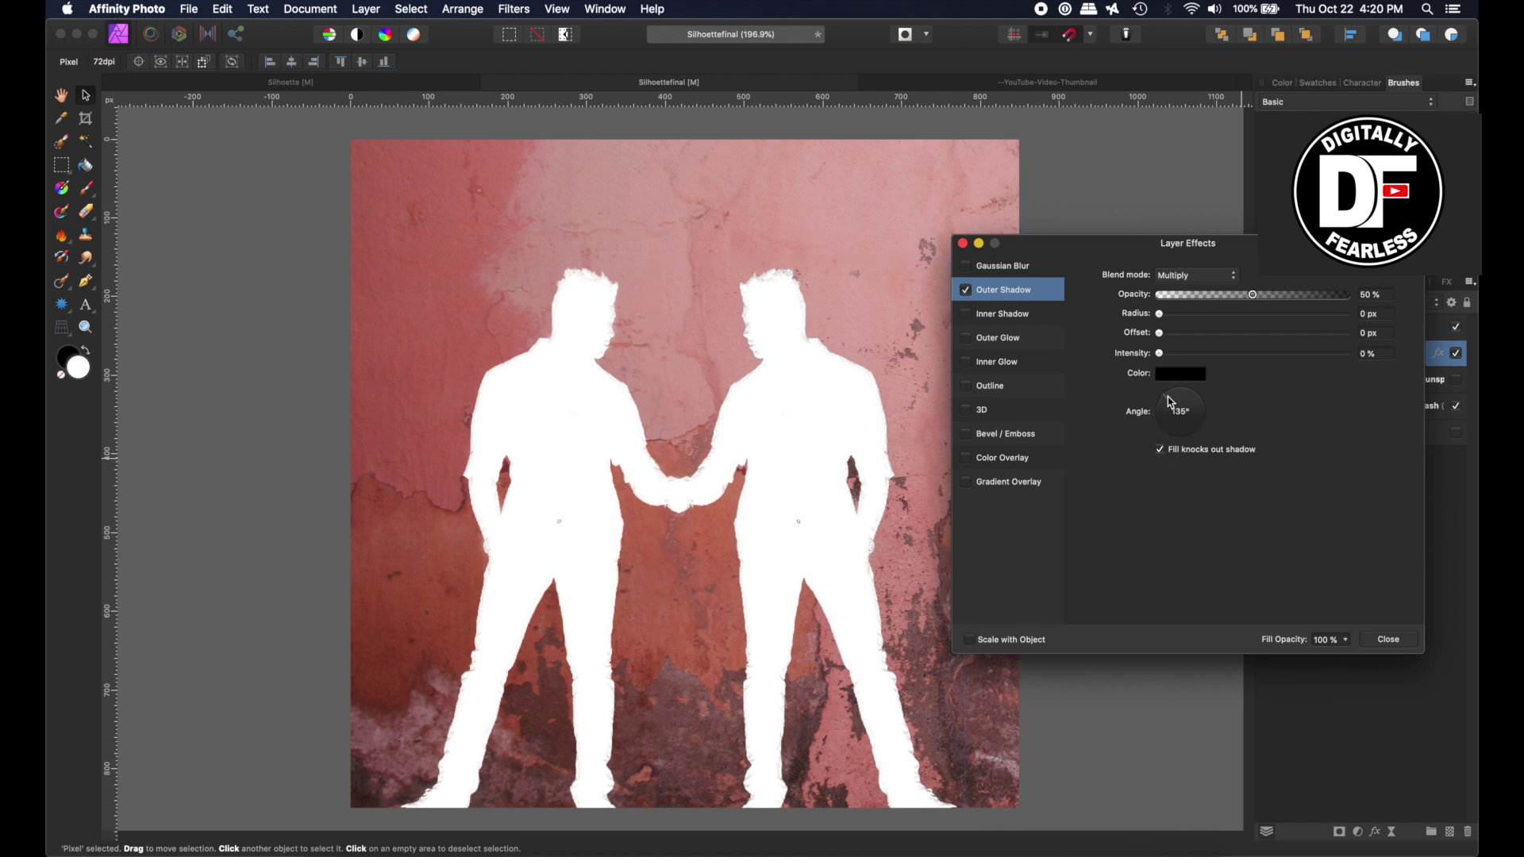
left_click_drag(1160, 314, 1218, 343)
left_click_drag(1217, 344, 1163, 360)
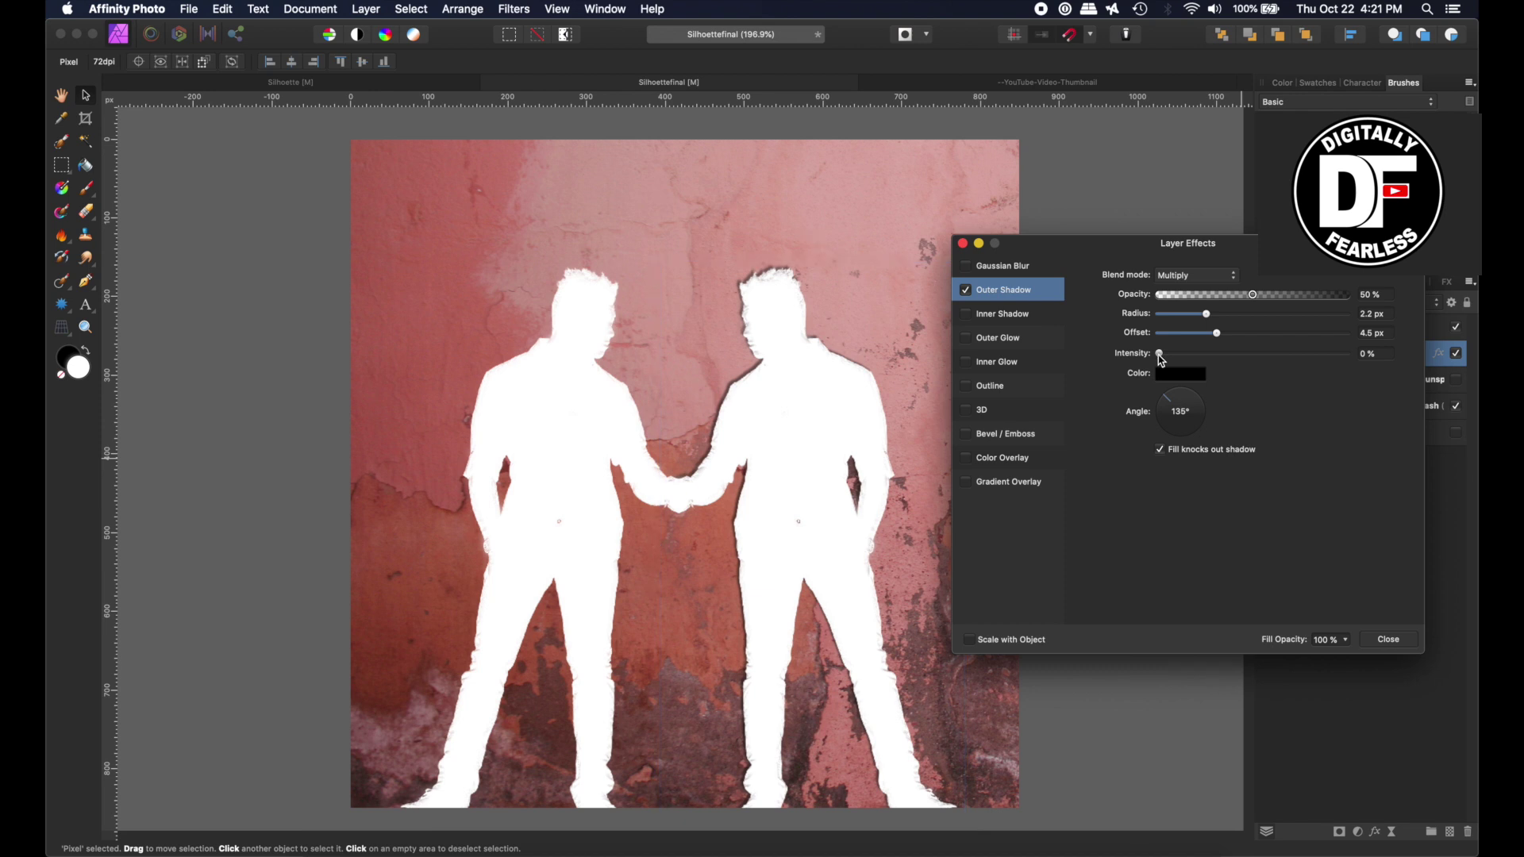
left_click_drag(1159, 360, 1158, 360)
mouse_move(1206, 316)
left_mouse_down()
mouse_move(1258, 320)
mouse_move(1218, 317)
mouse_move(1212, 336)
left_mouse_up()
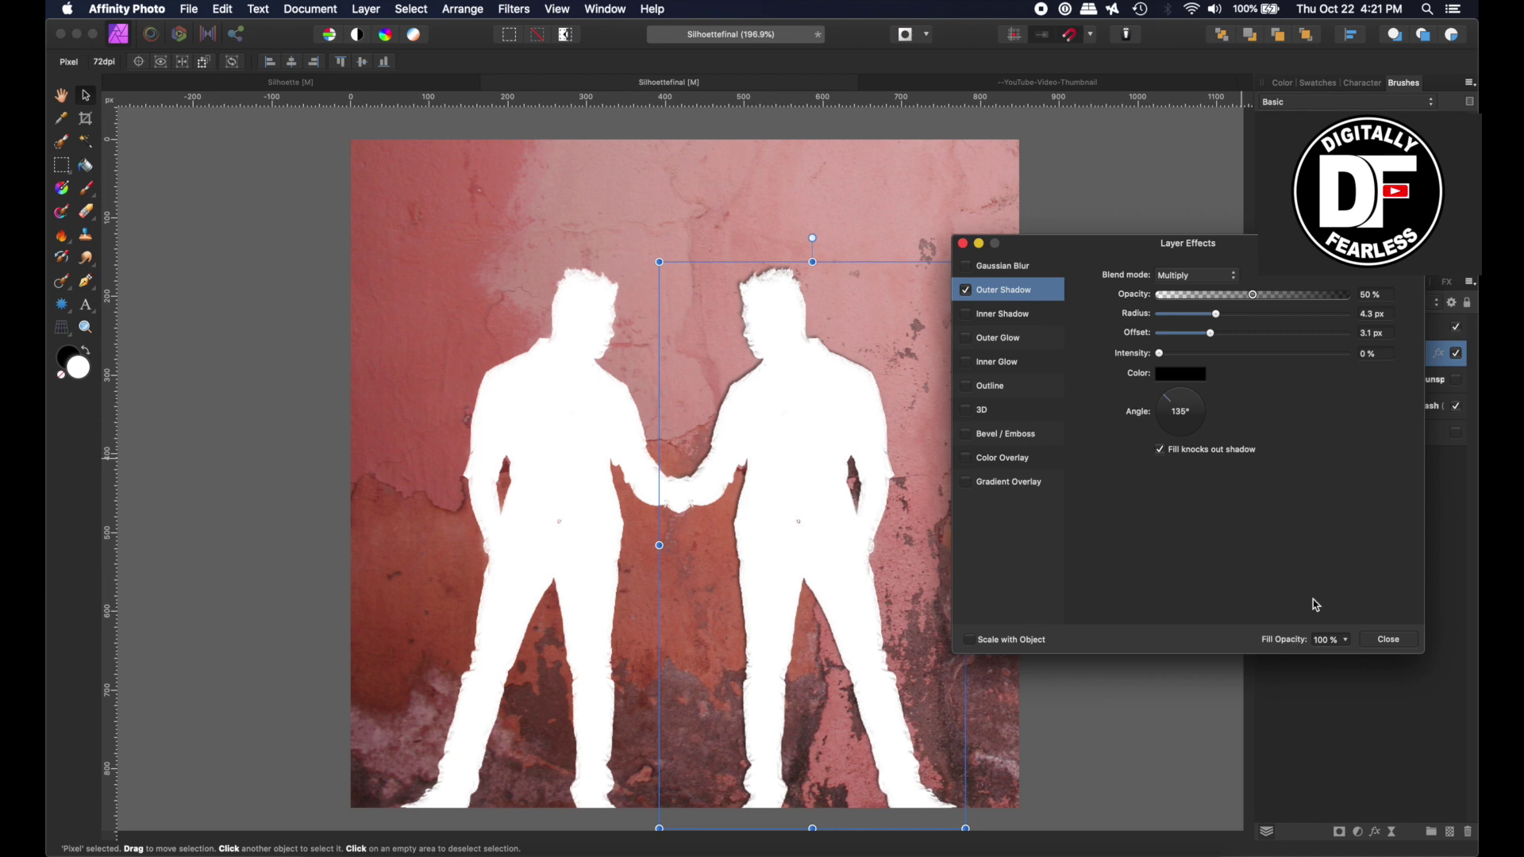
- Fade the right silhouette's fill to 11%, leaving Fill knocks out shadow unchecked
left_click(1345, 640)
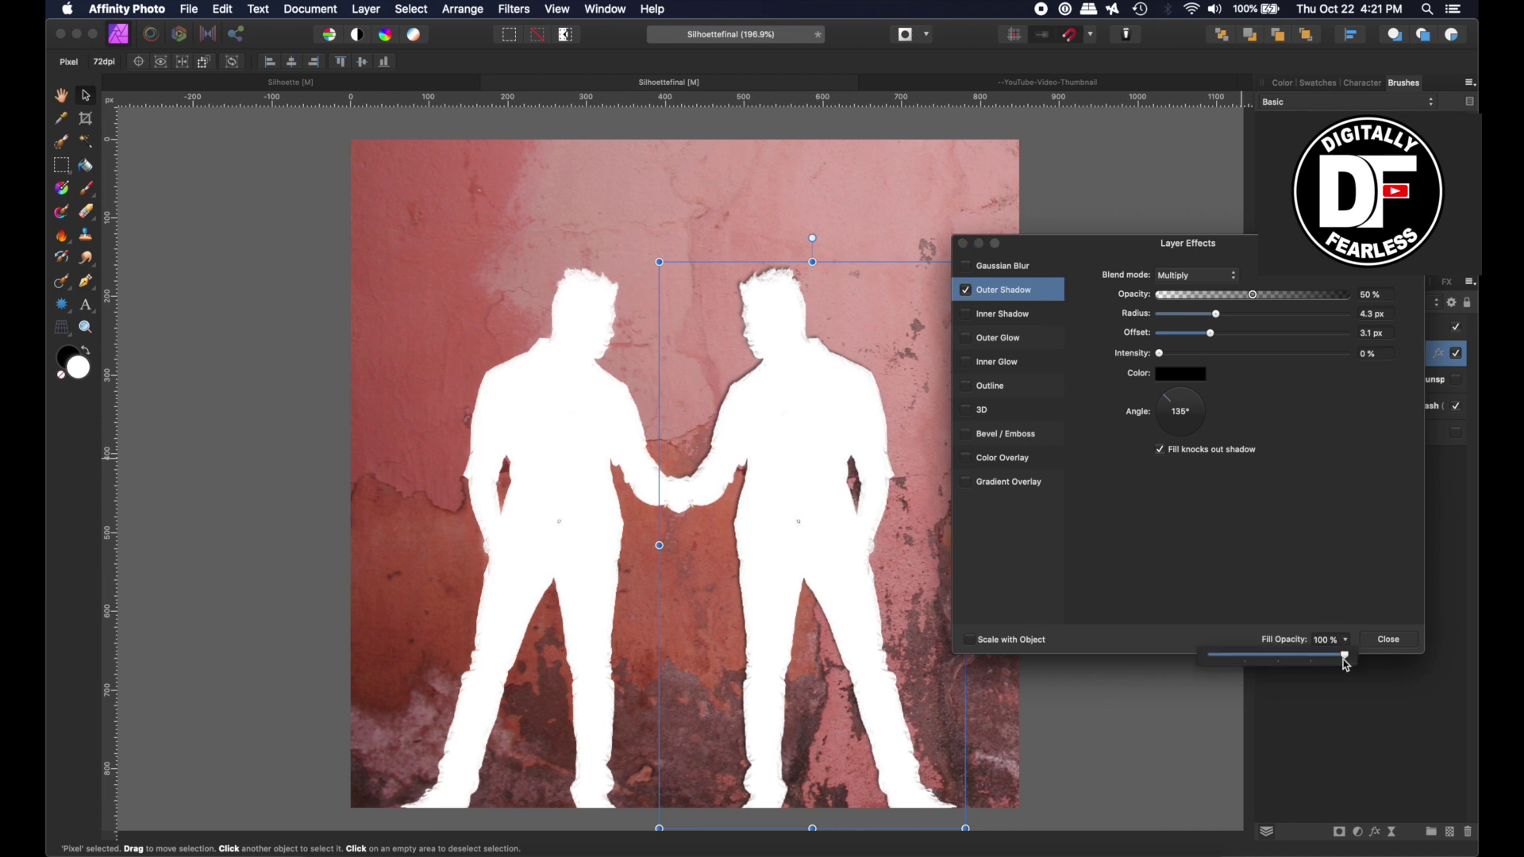
left_click_drag(1346, 662, 1228, 657)
left_click(1160, 450)
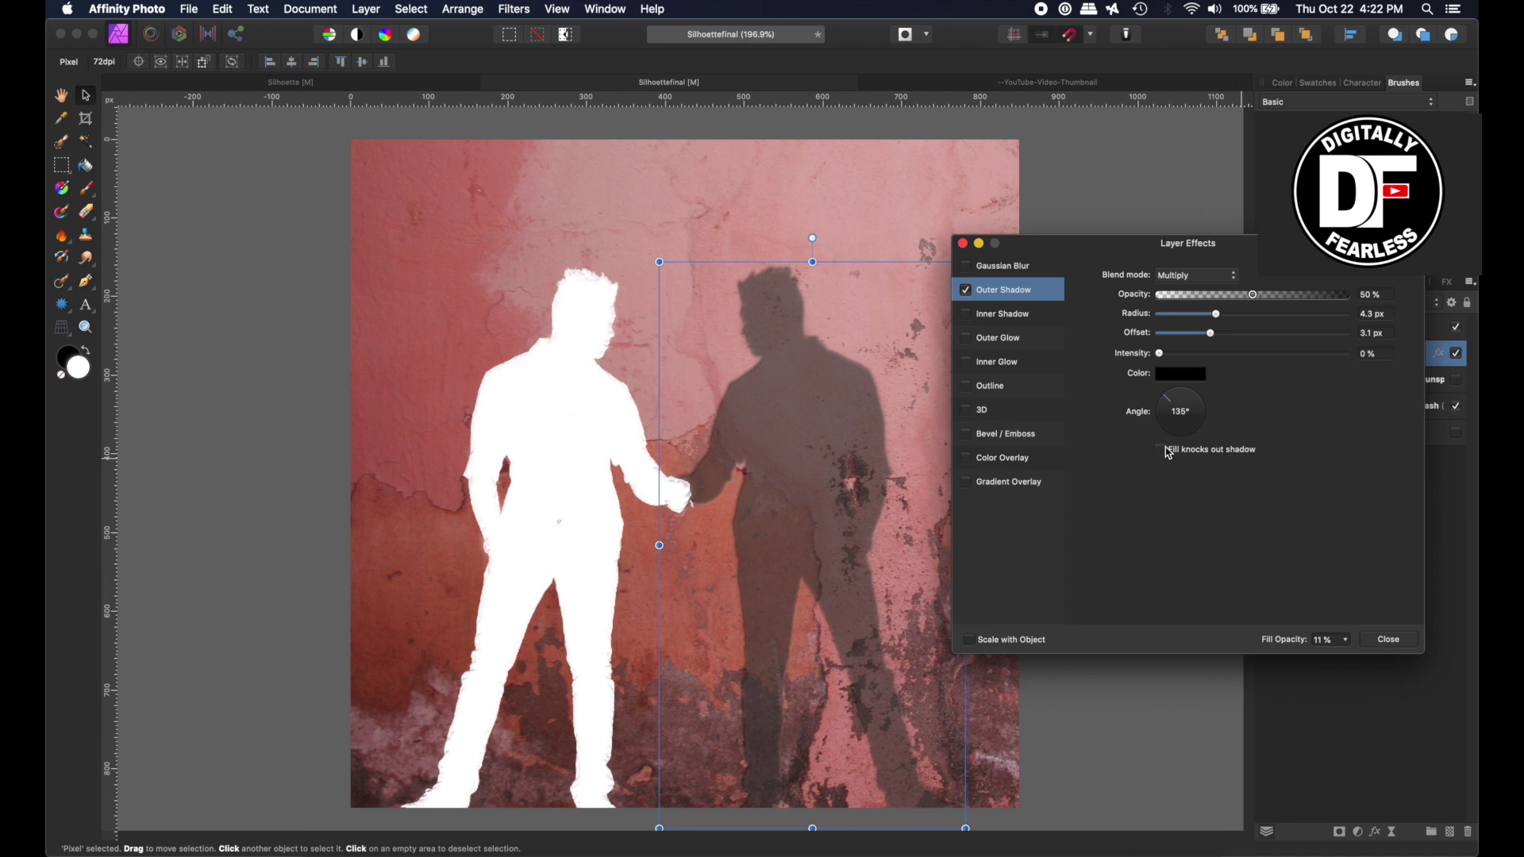
left_click(1160, 450)
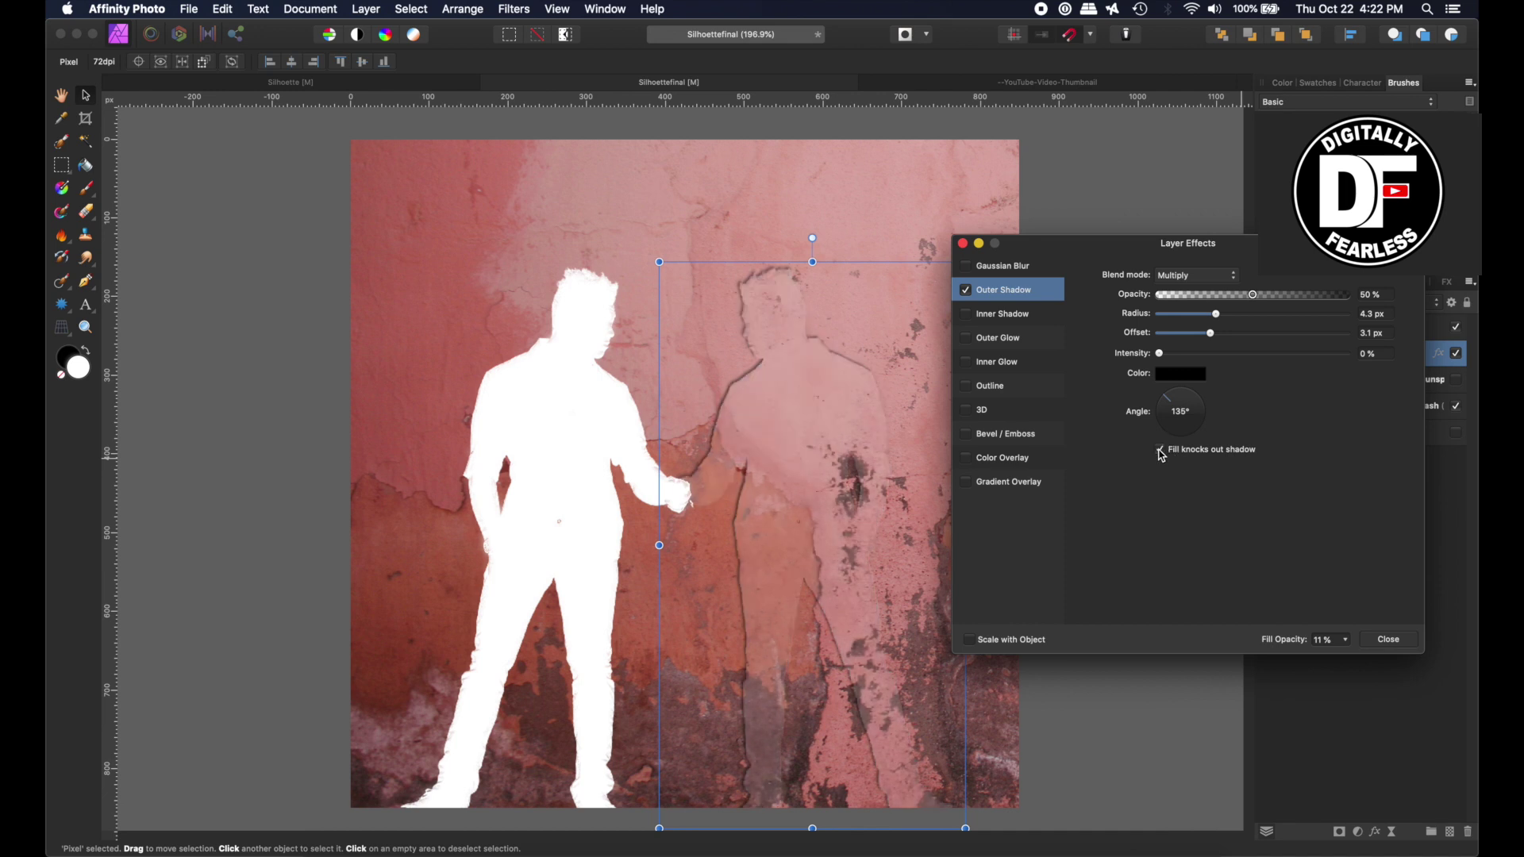
left_click(1161, 451)
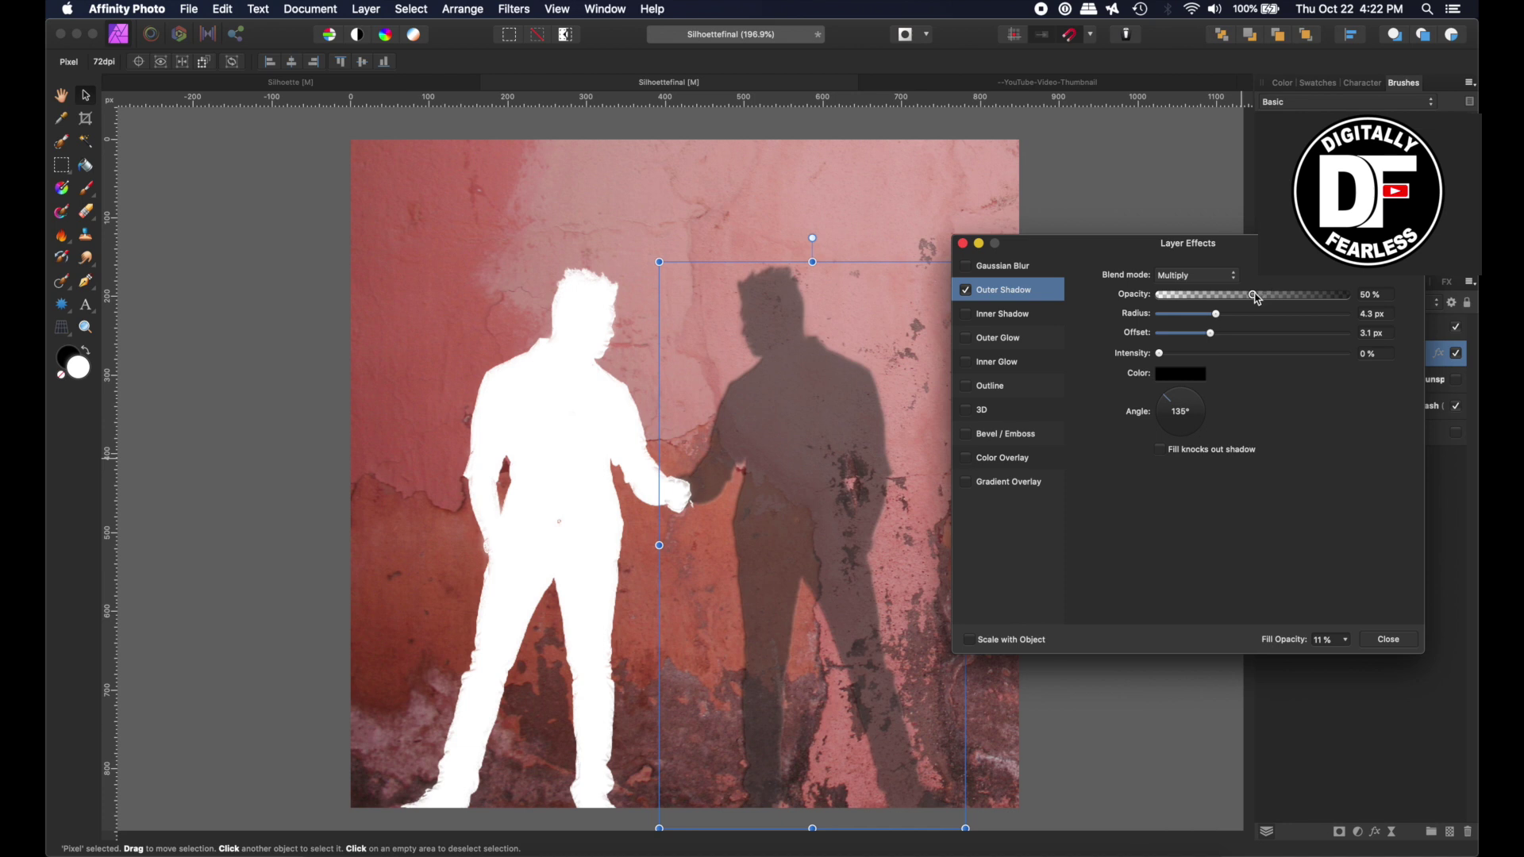
- Lower the right figure's shadow opacity to 39% and its offset to 1.2 px
left_click_drag(1256, 299, 1236, 300)
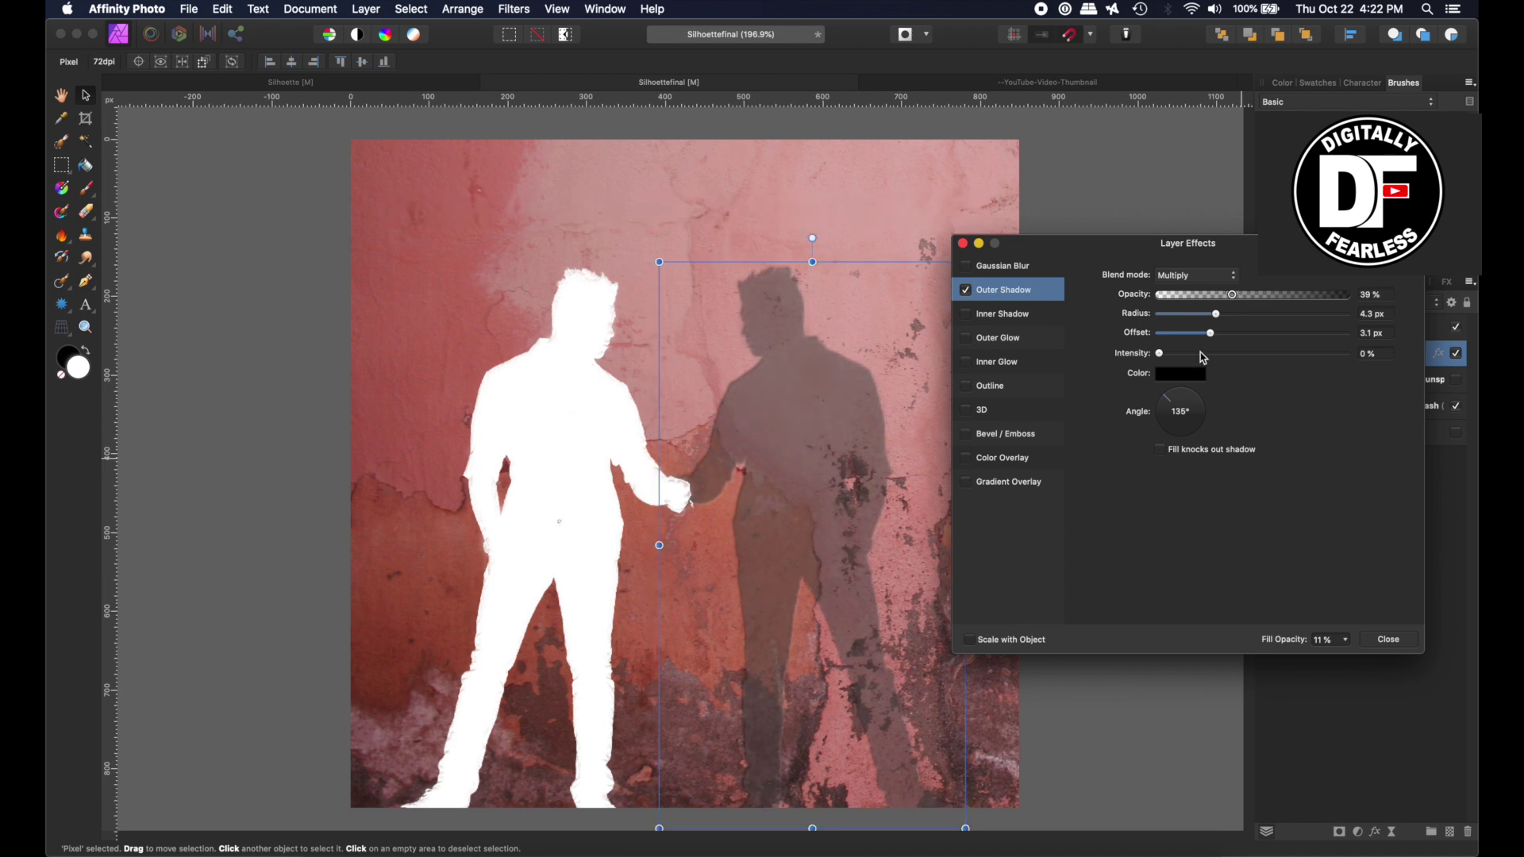
left_click(1161, 450)
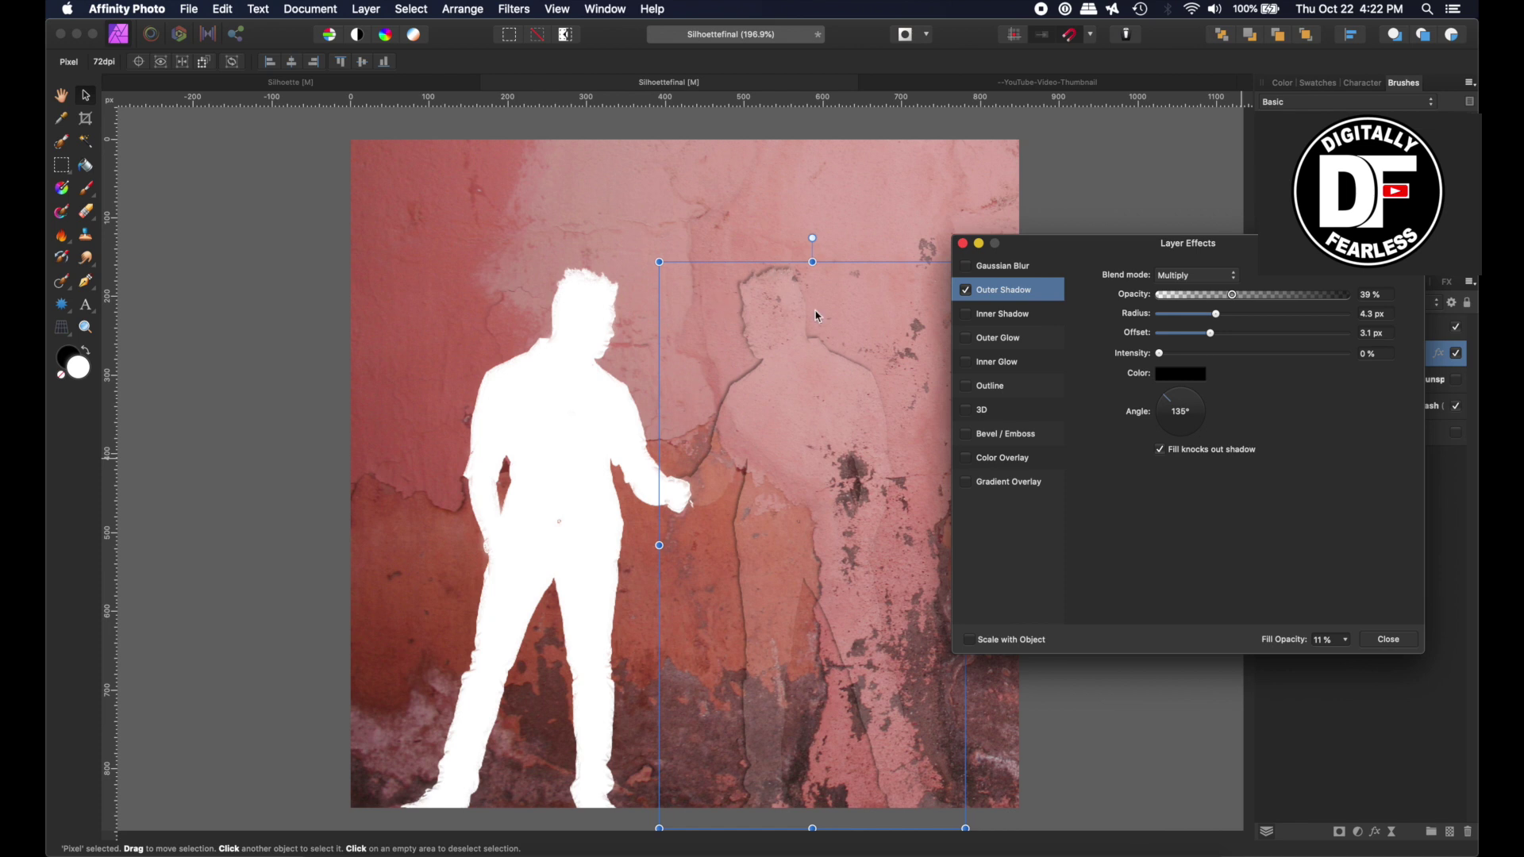
left_click(1161, 450)
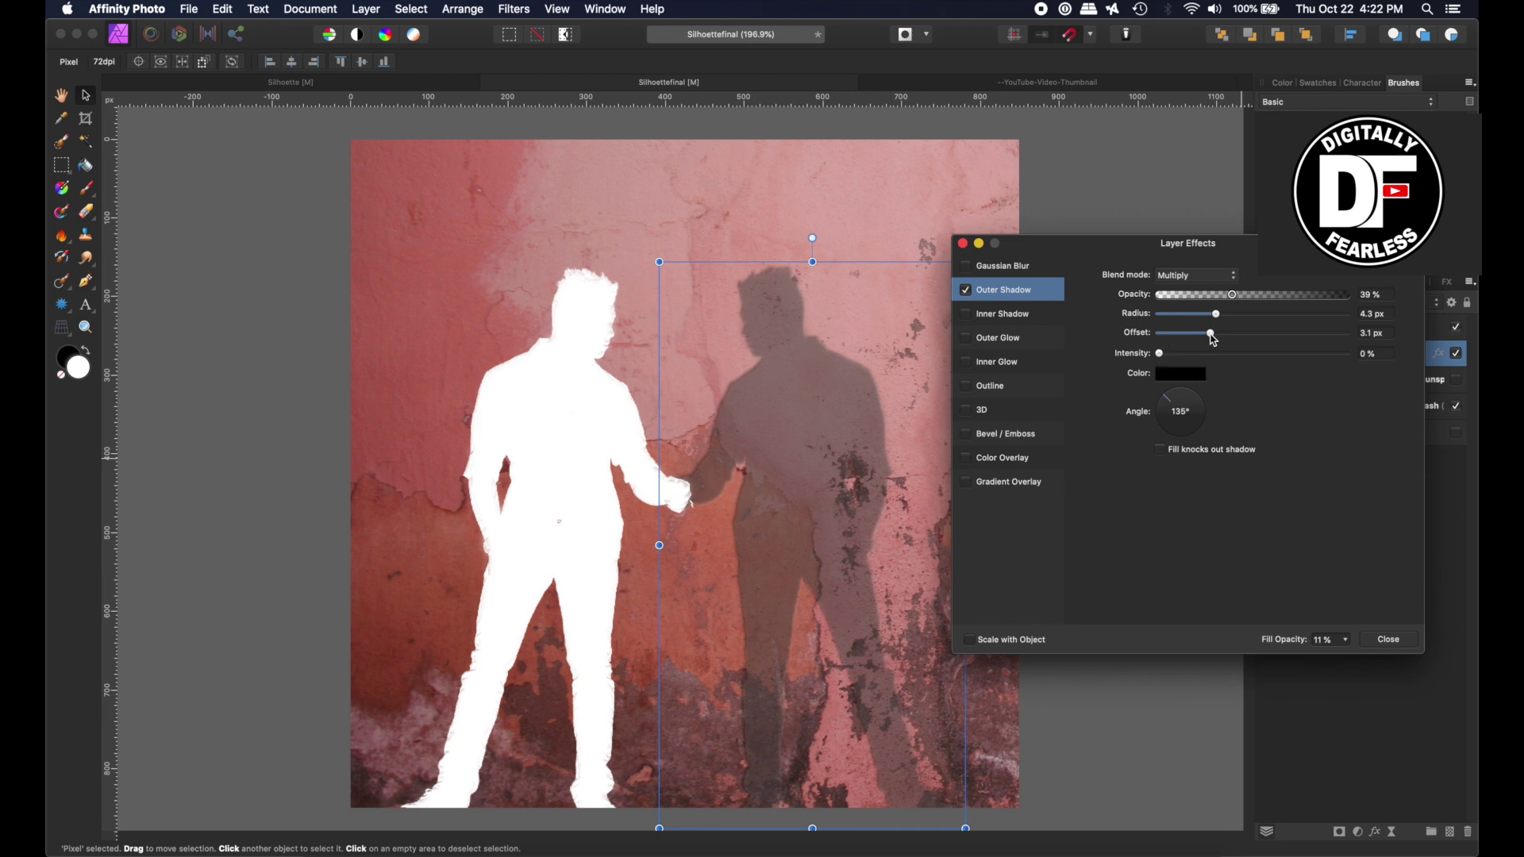
left_click_drag(1212, 336, 1204, 336)
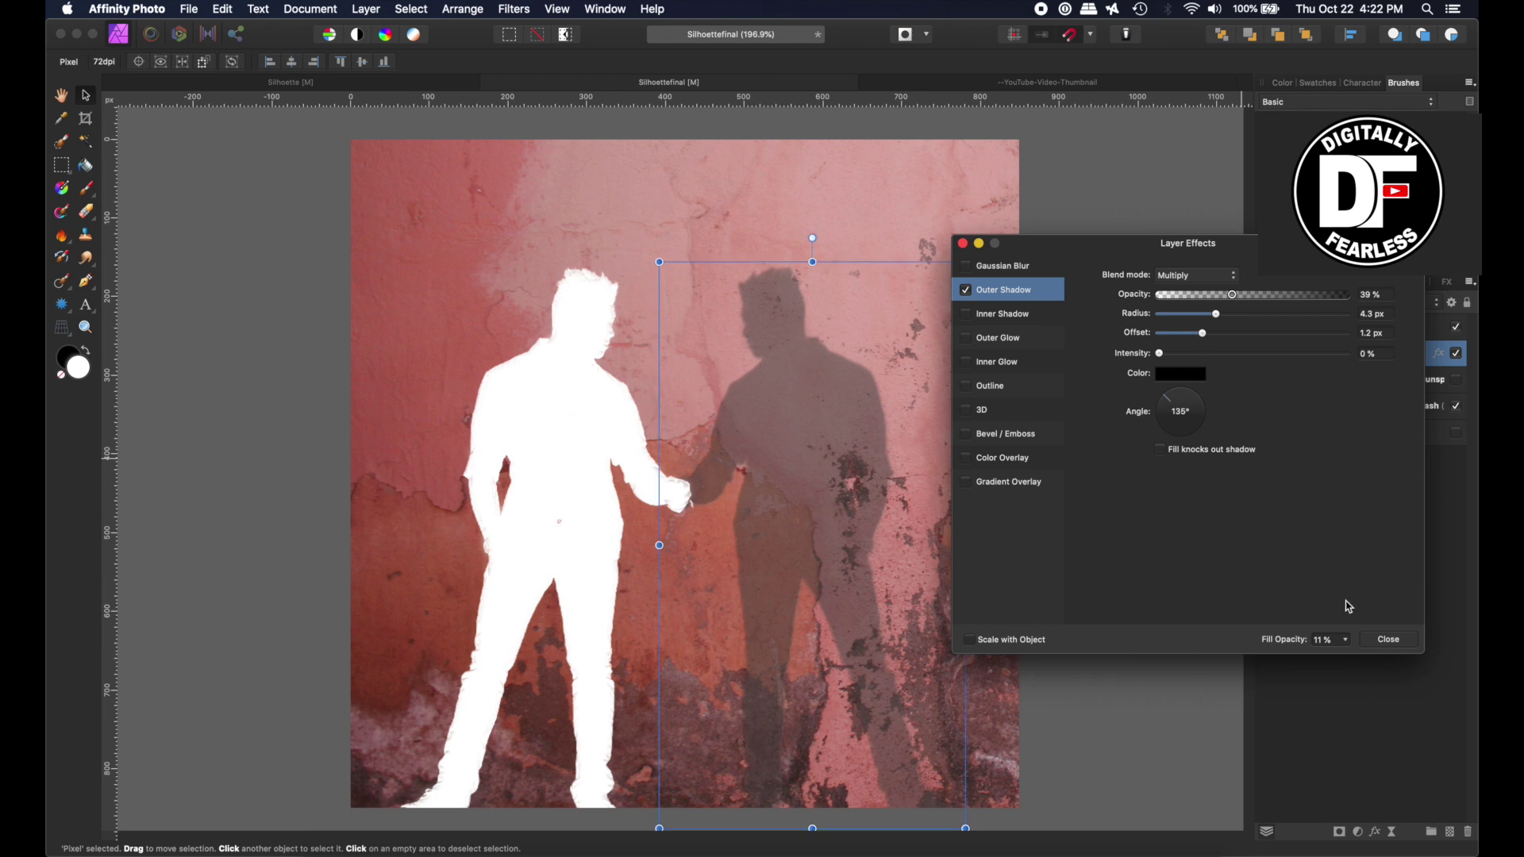
- Give the left silhouette an outer shadow at 115° with 13.2 px radius and 3.3 px offset
left_click(1395, 642)
left_click(555, 372)
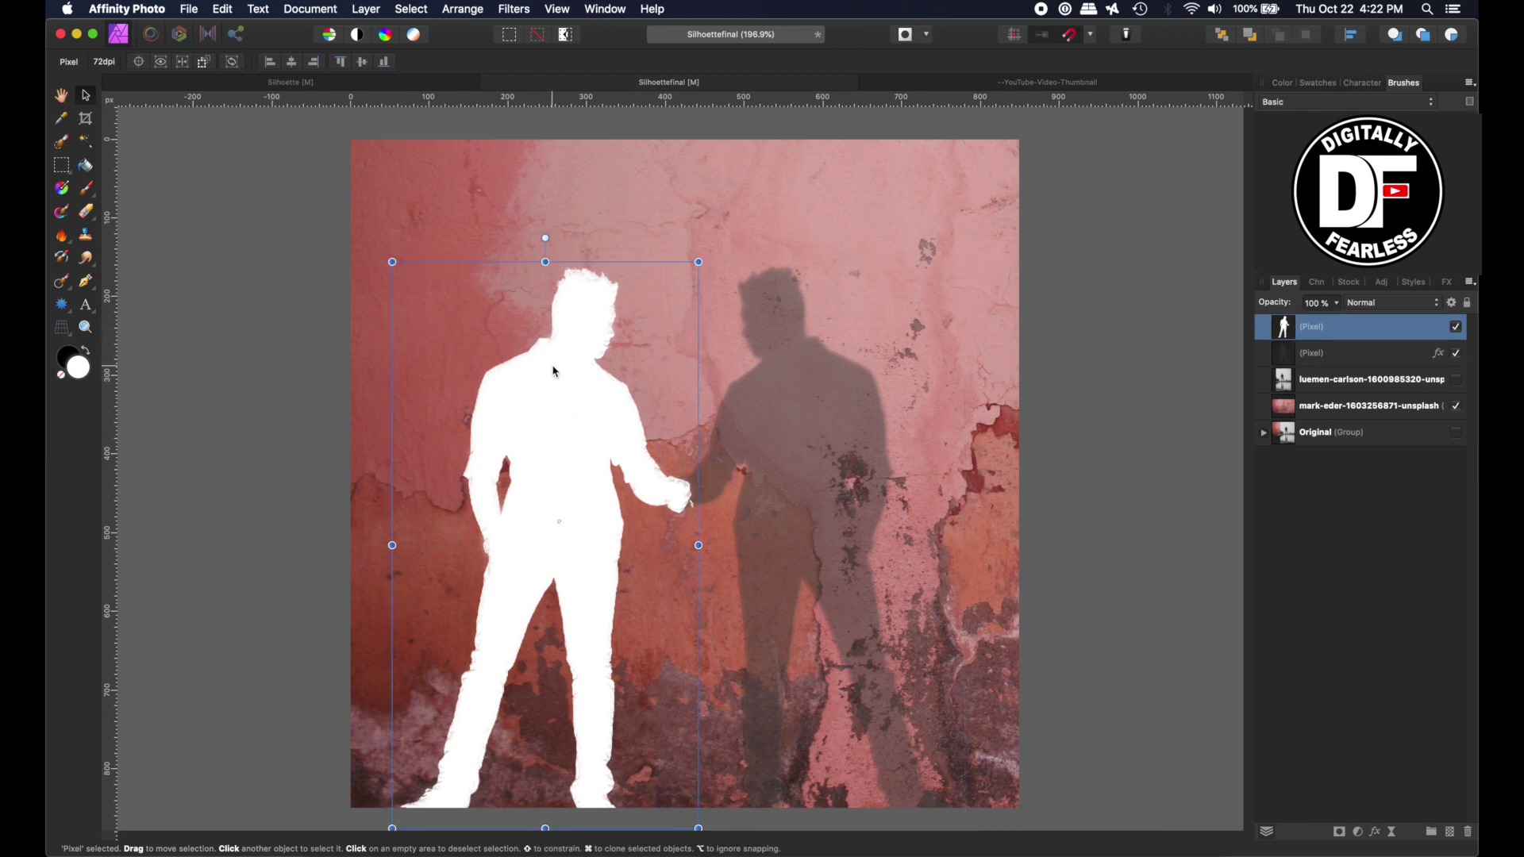
left_click(1375, 832)
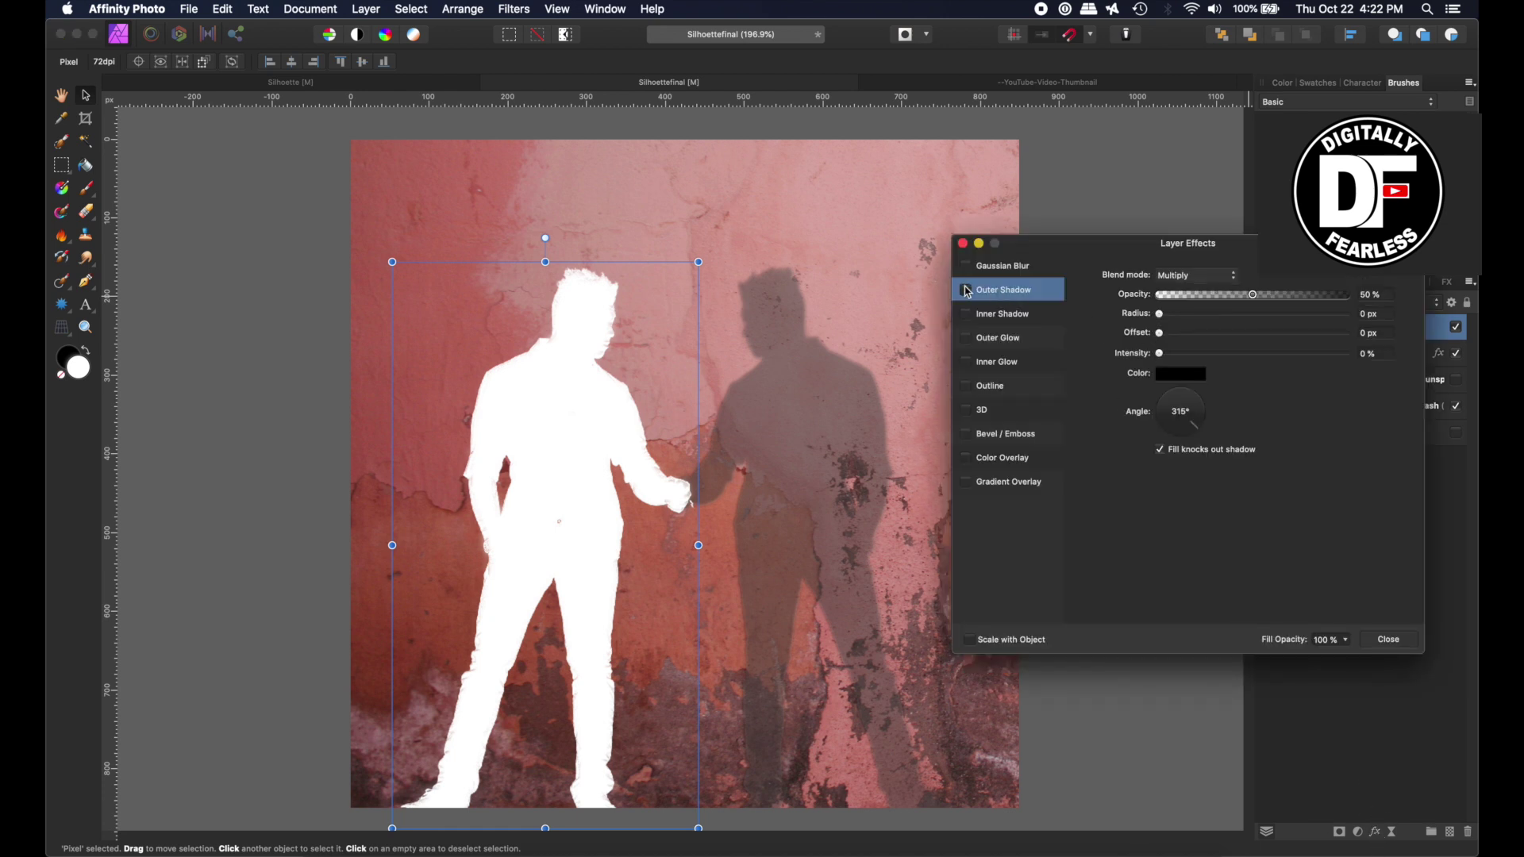
left_click(966, 291)
left_click_drag(1177, 397, 1169, 389)
left_click_drag(1164, 316, 1173, 363)
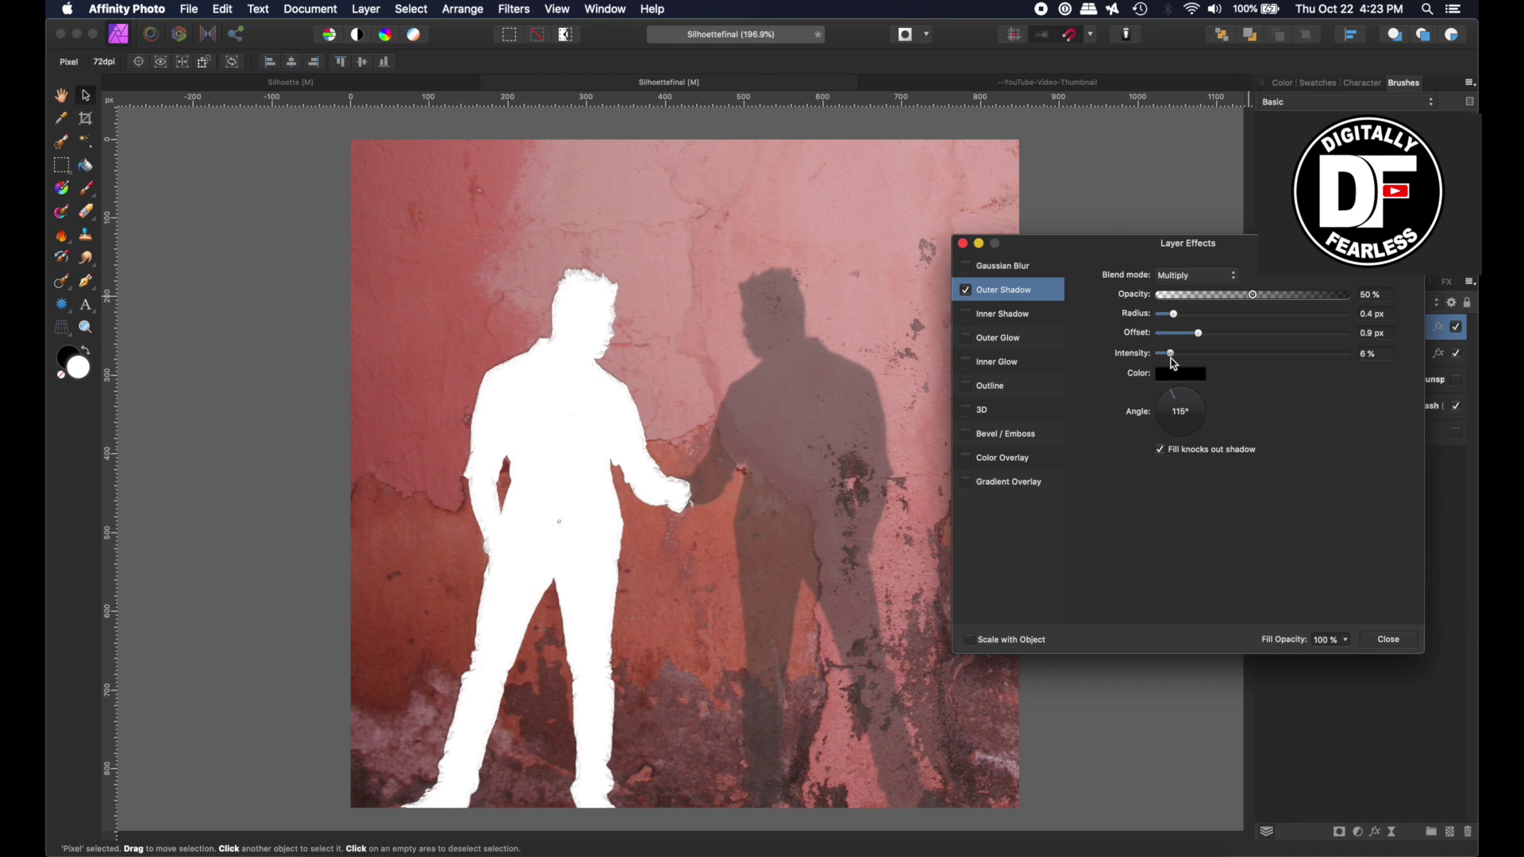
left_click_drag(1171, 358, 1121, 358)
left_click_drag(1201, 334, 1250, 319)
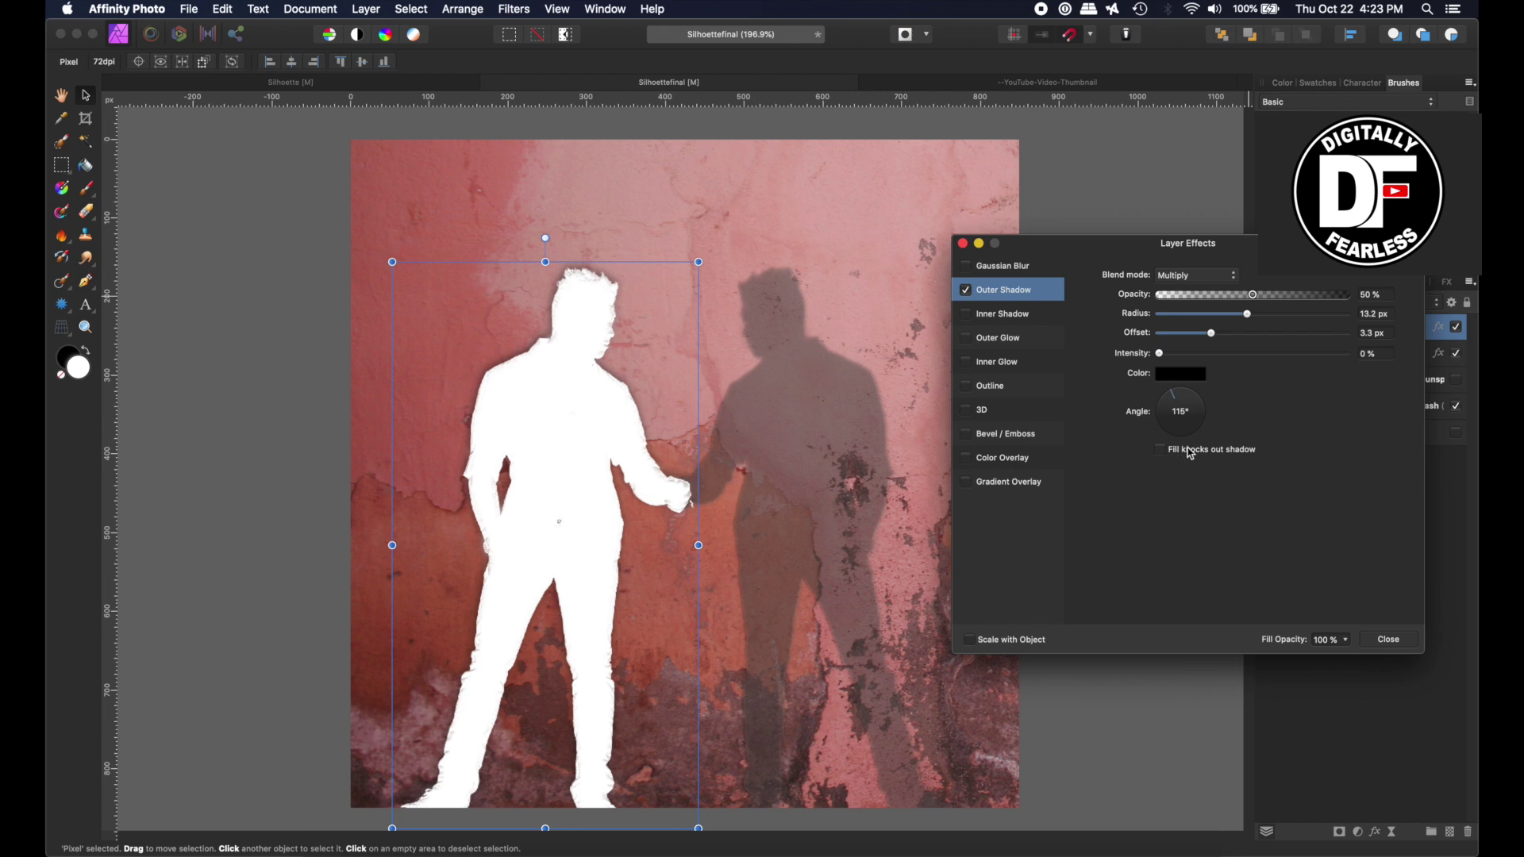
- Set the left silhouette's fill to 17% with Fill knocks out shadow ticked
left_click(1346, 644)
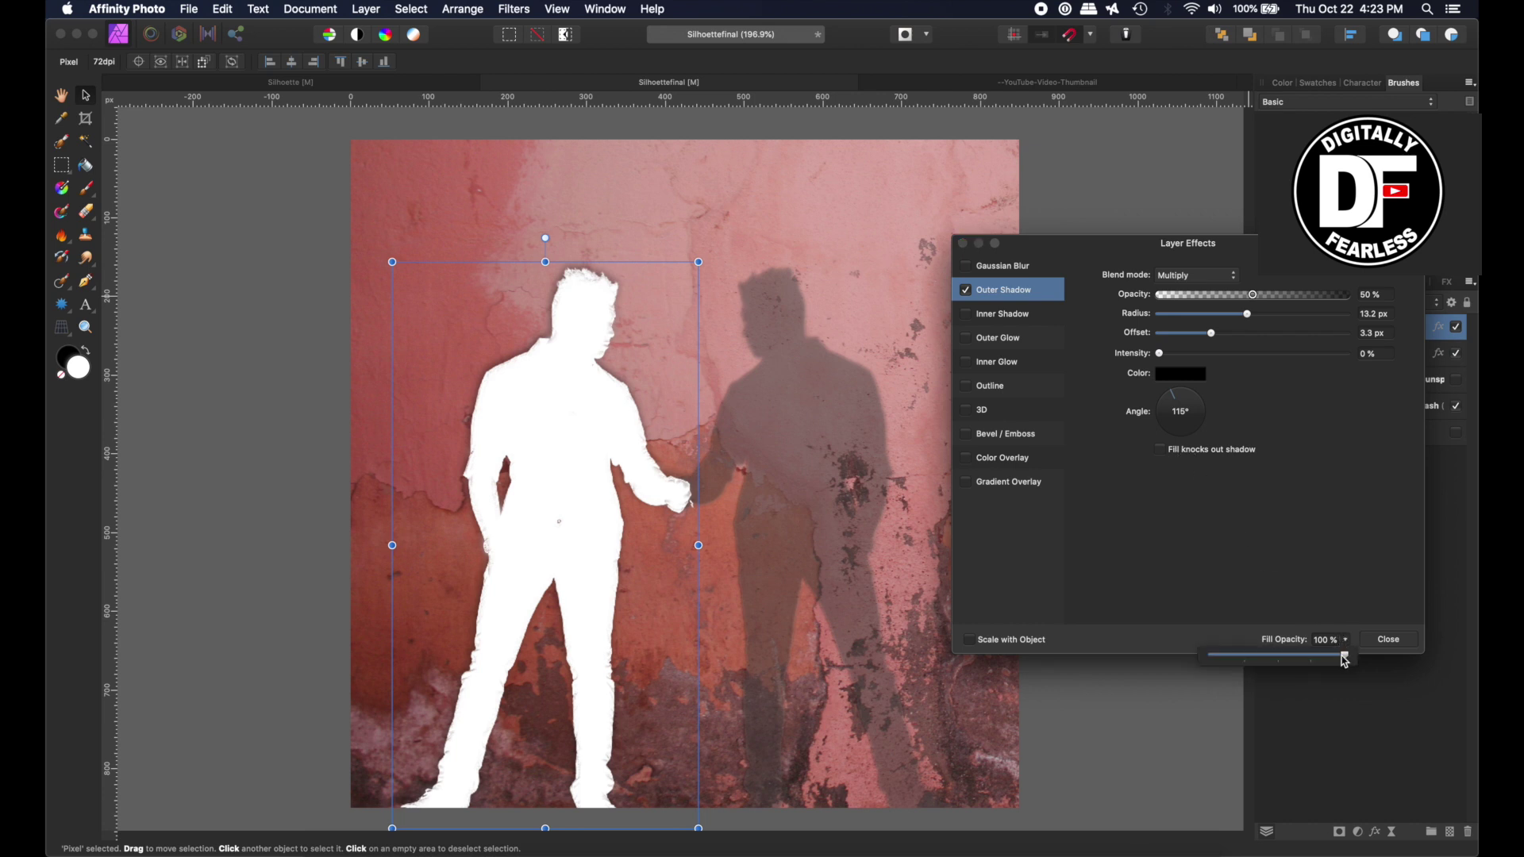
left_click_drag(1344, 660, 1226, 658)
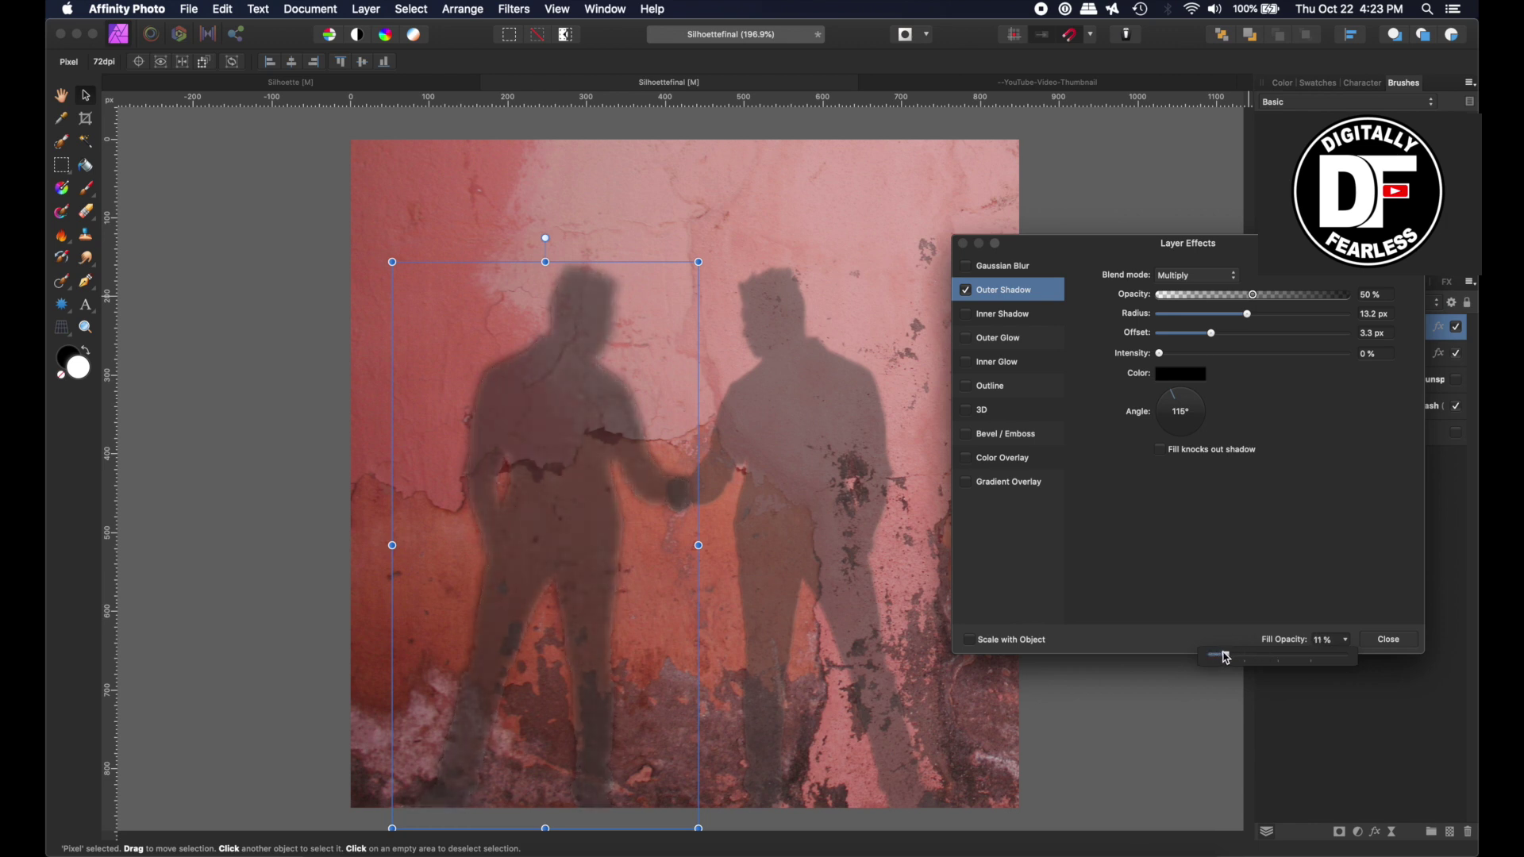
left_click(1163, 450)
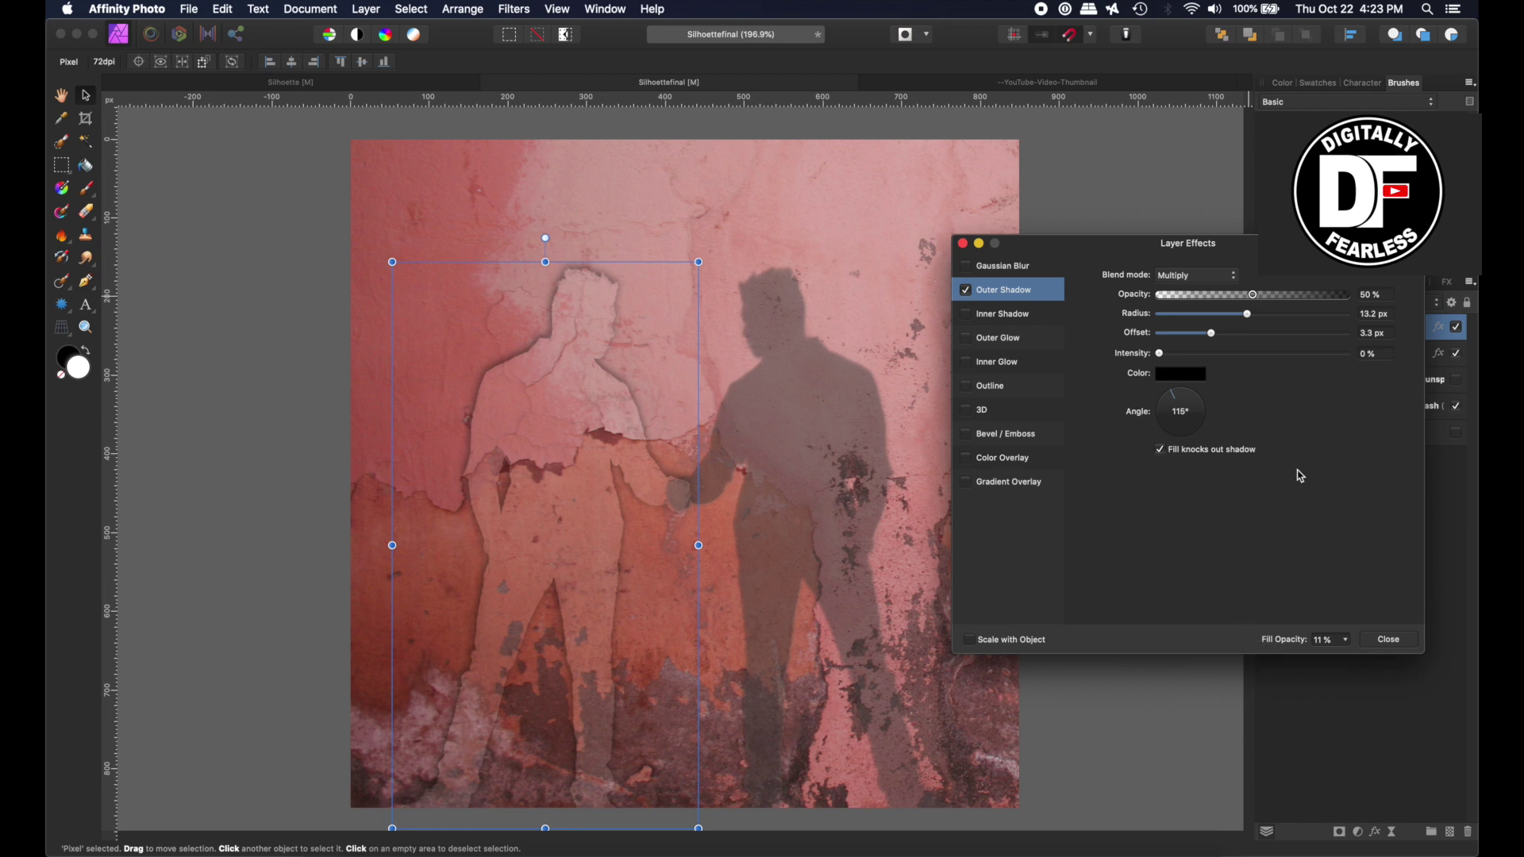
left_click(1347, 645)
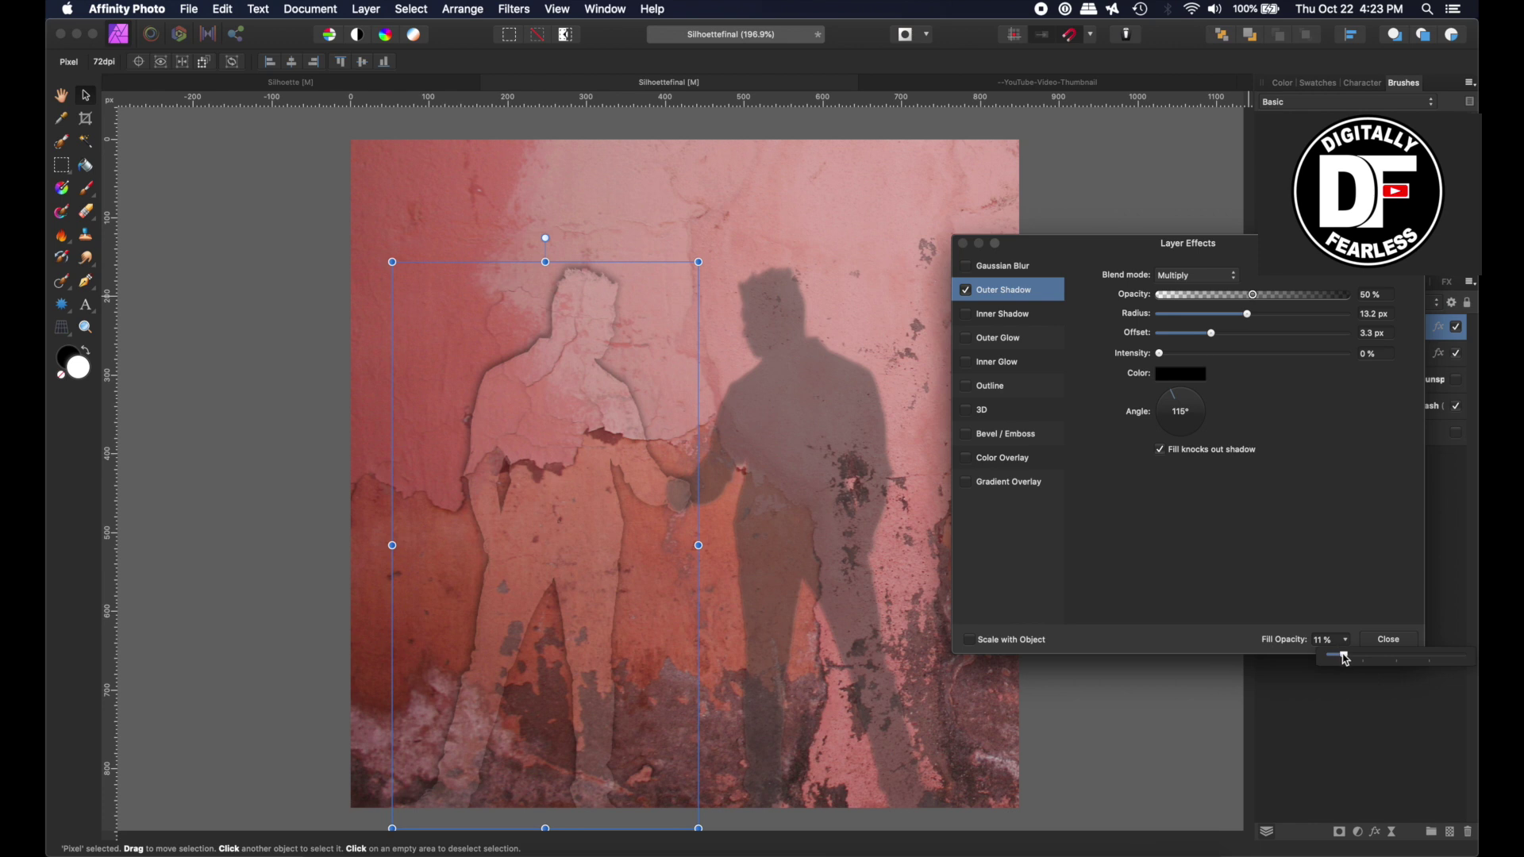
left_click_drag(1344, 655, 1345, 654)
- Recheck the right silhouette's dark shadow, then settle the left figure's fill at 17%
left_click(775, 350)
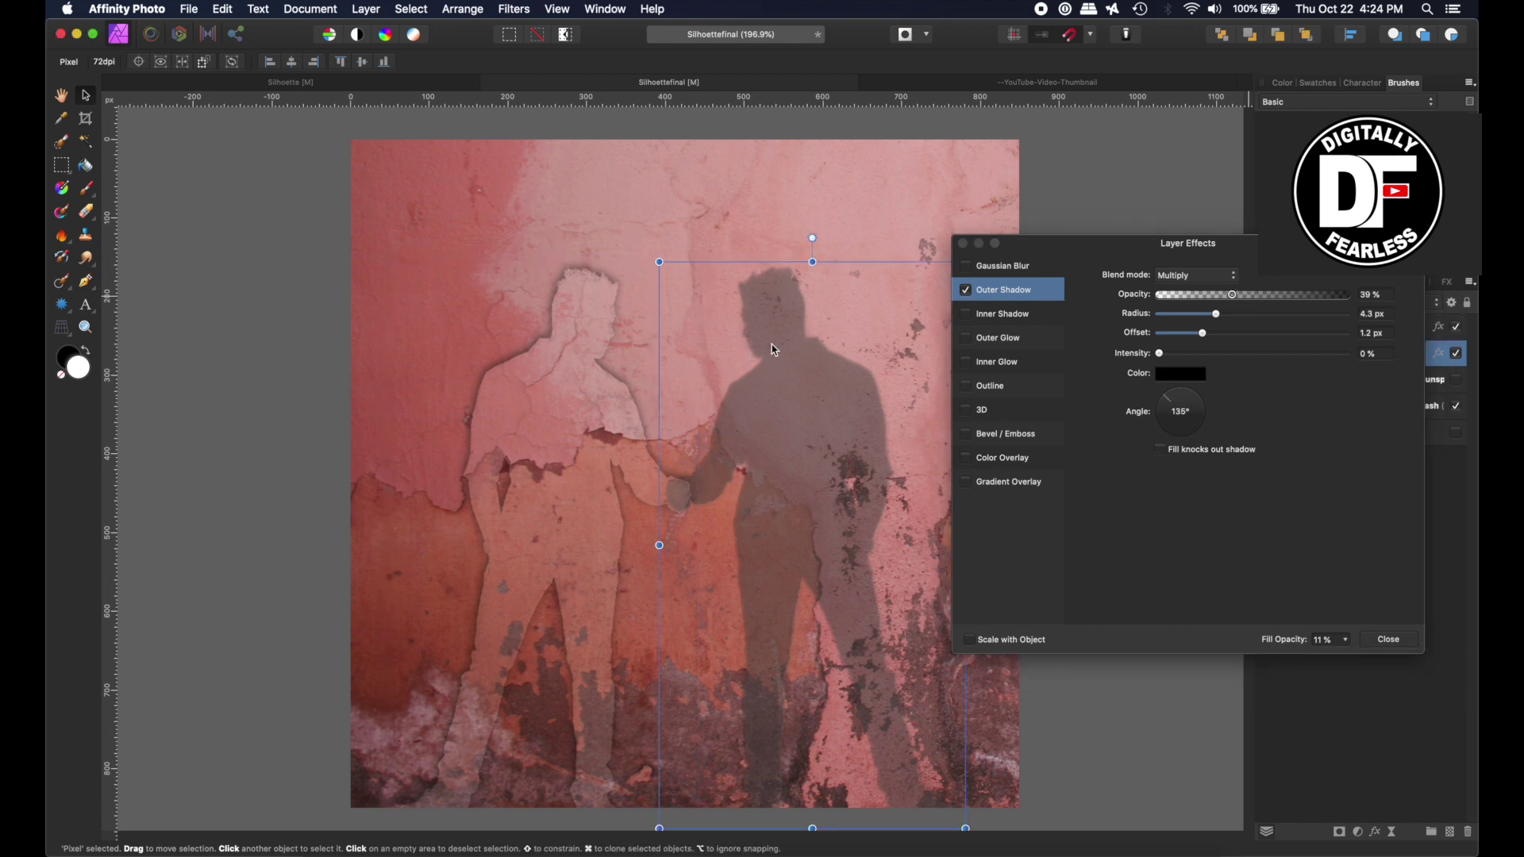
left_click(1161, 451)
left_click(1161, 450)
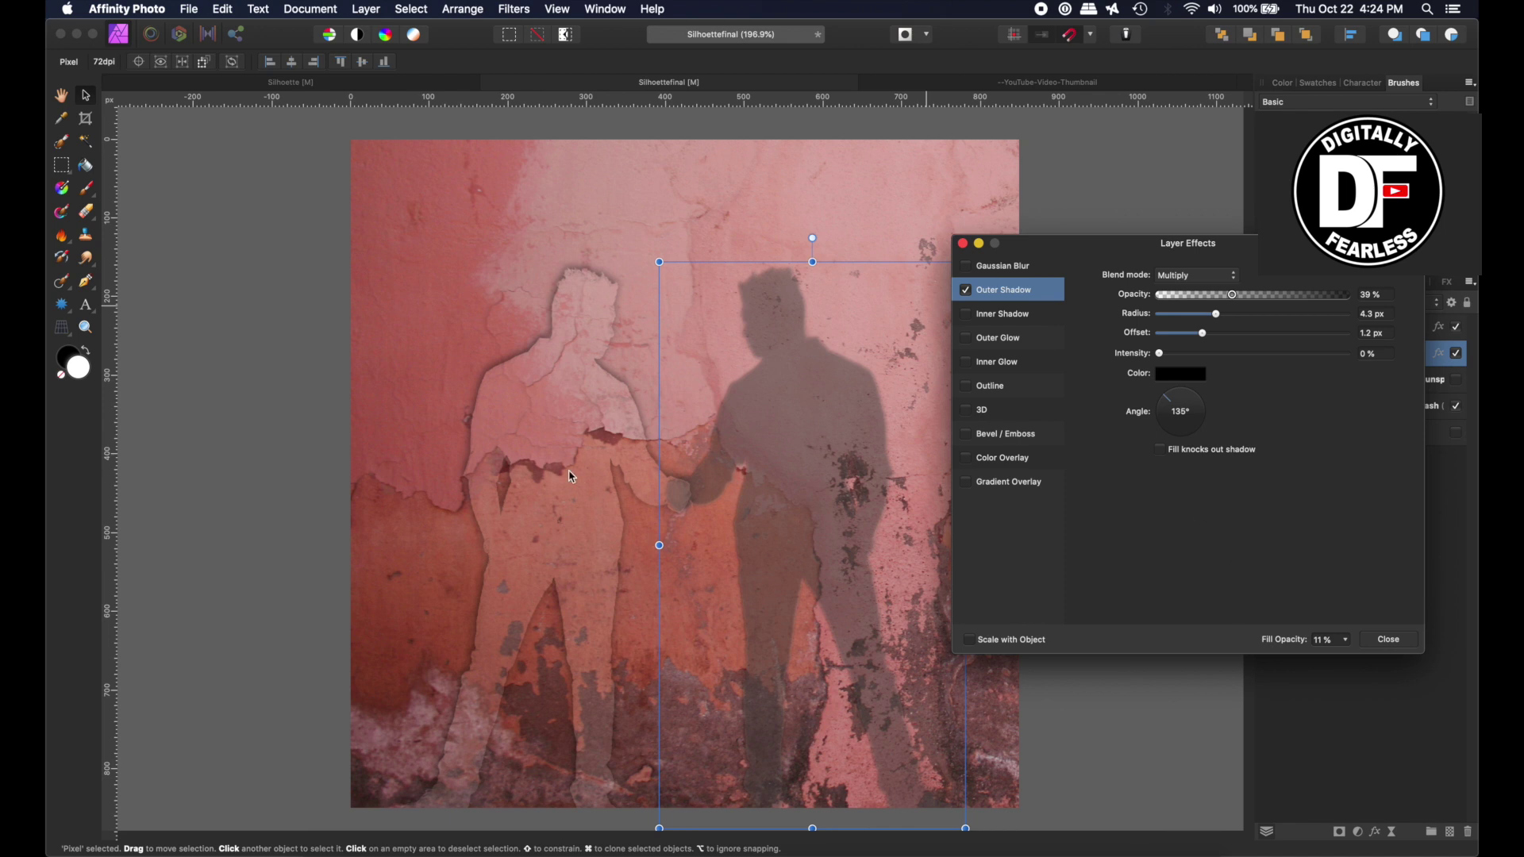
left_click(540, 442)
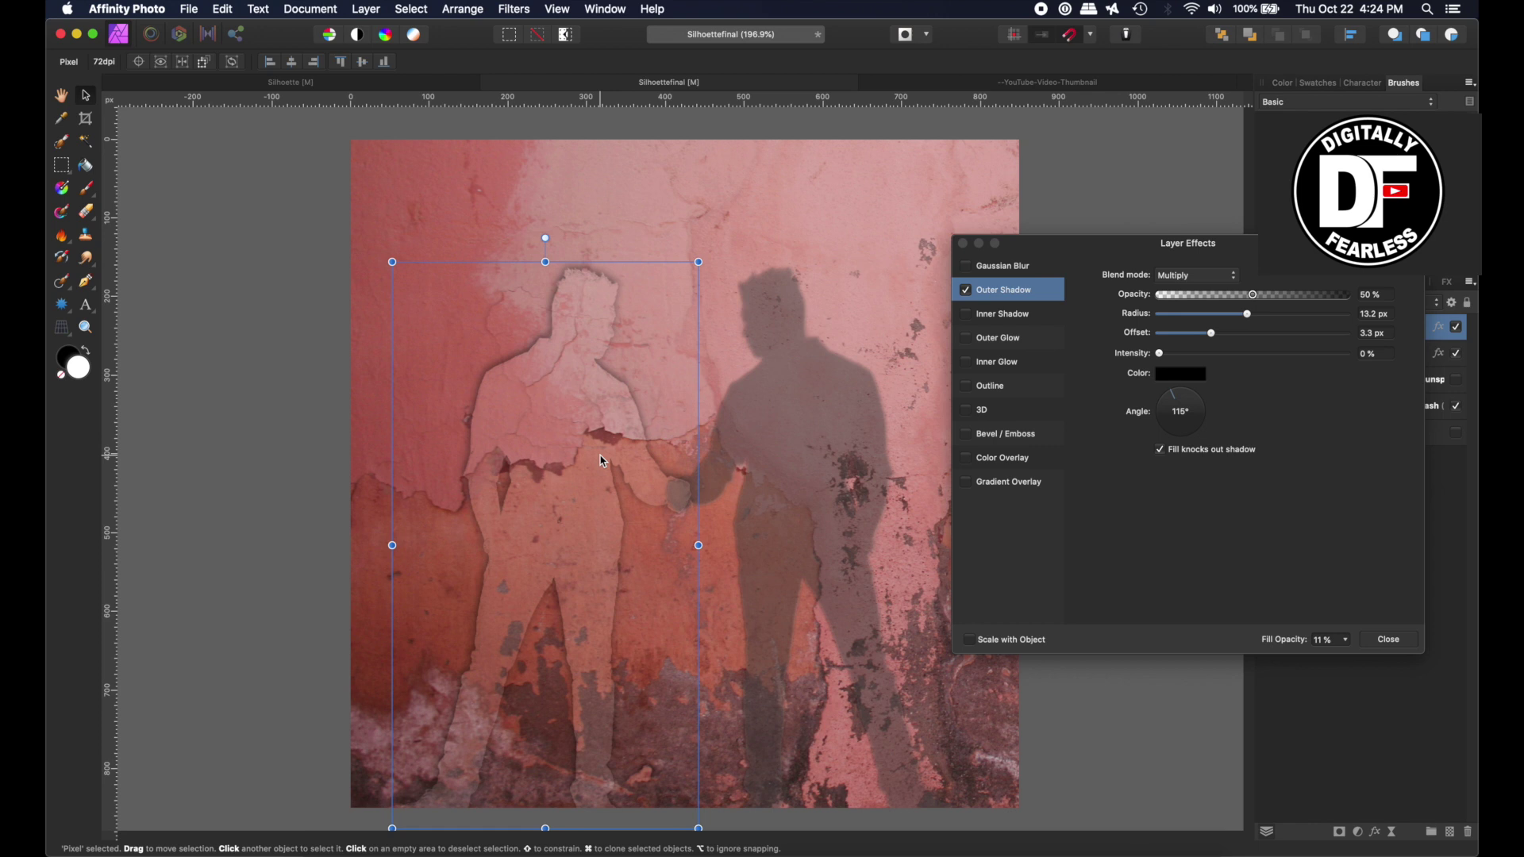
left_click(1347, 640)
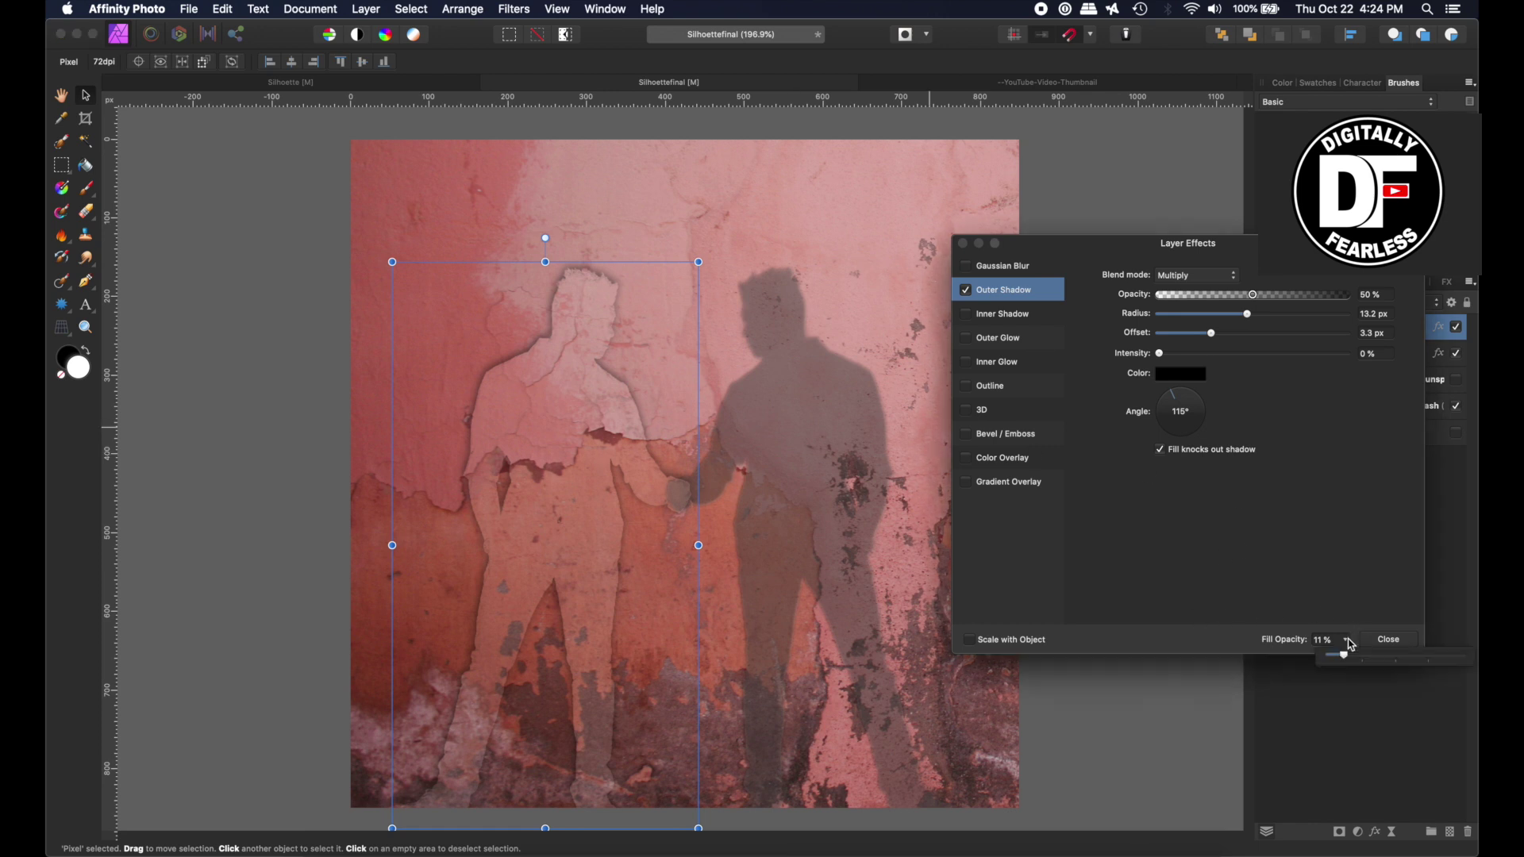
mouse_move(1343, 660)
left_mouse_down()
mouse_move(1311, 661)
mouse_move(1346, 659)
left_mouse_up()
left_click_drag(1350, 658, 1353, 658)
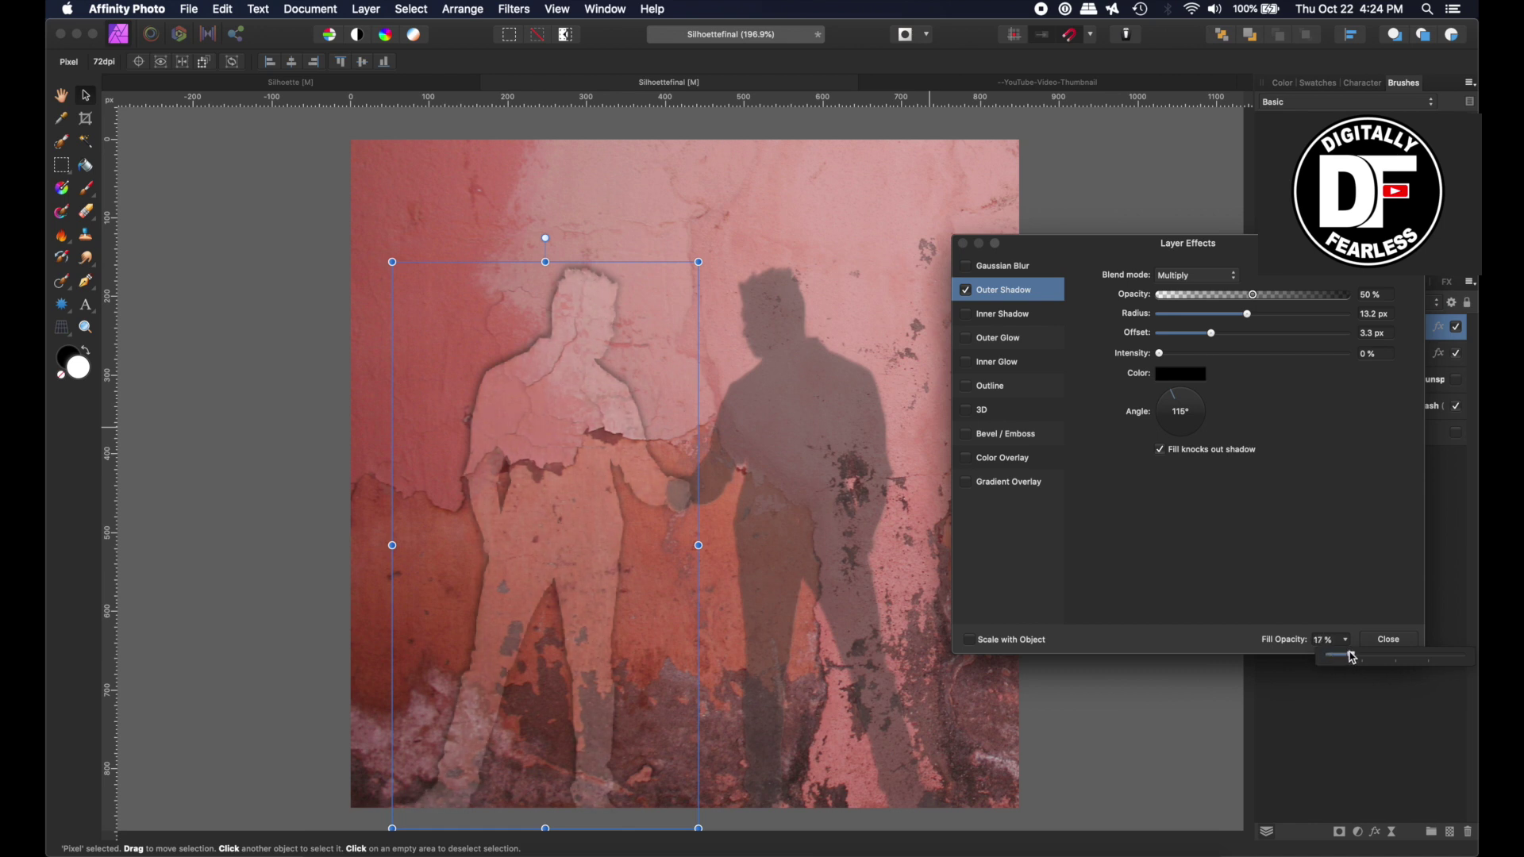
left_click(1405, 646)
mouse_move(543, 408)
left_mouse_down()
mouse_move(526, 412)
mouse_move(539, 415)
left_mouse_up()
- Undo the silhouette shift and add artistic text 'Make Peace With Yourself' near the top
key("super+z")
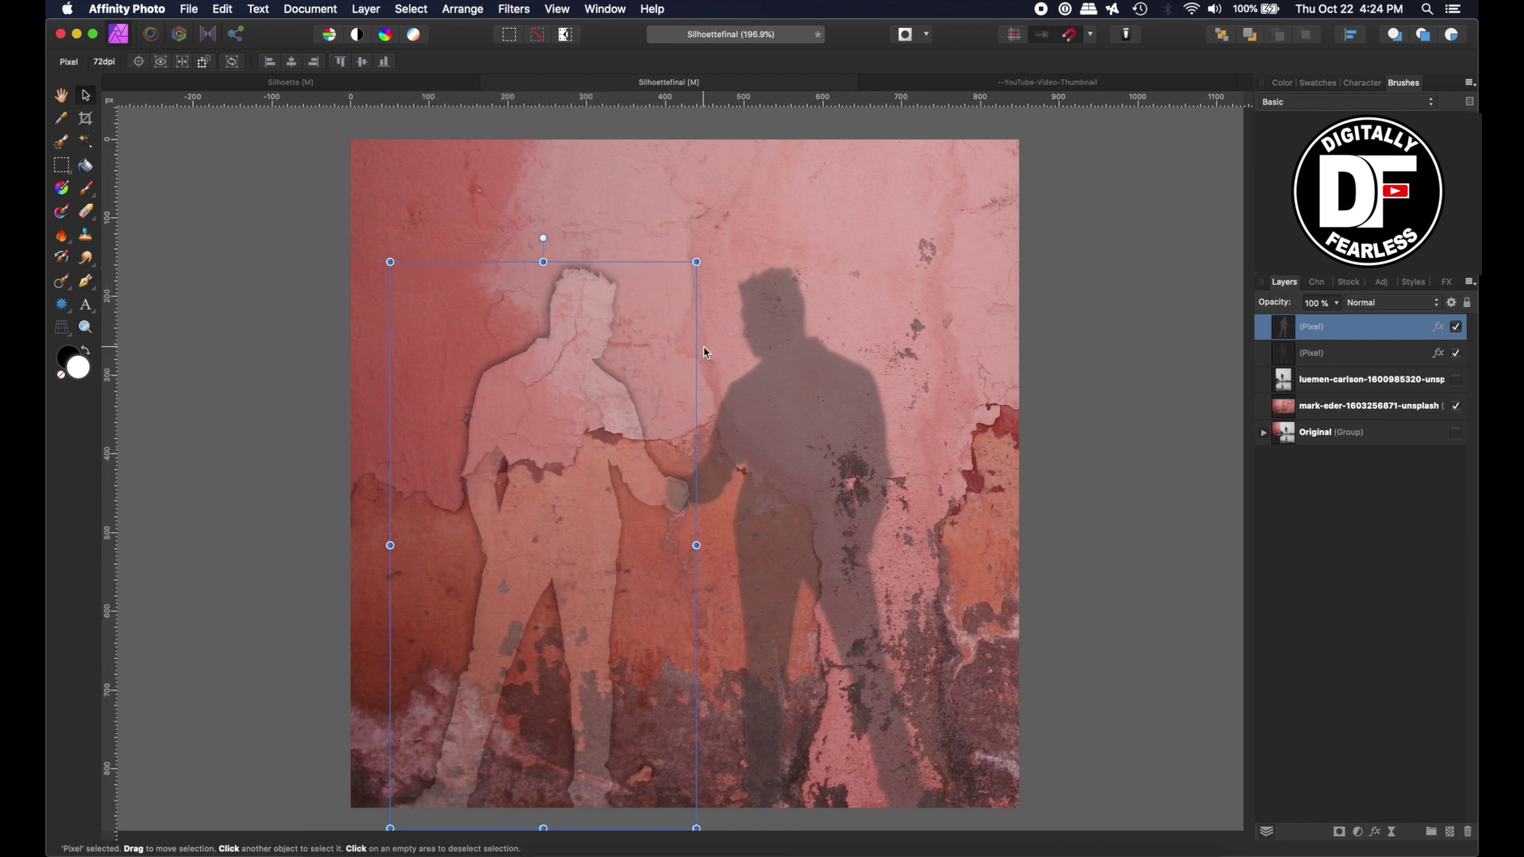
left_click(86, 308)
left_click_drag(392, 164, 441, 217)
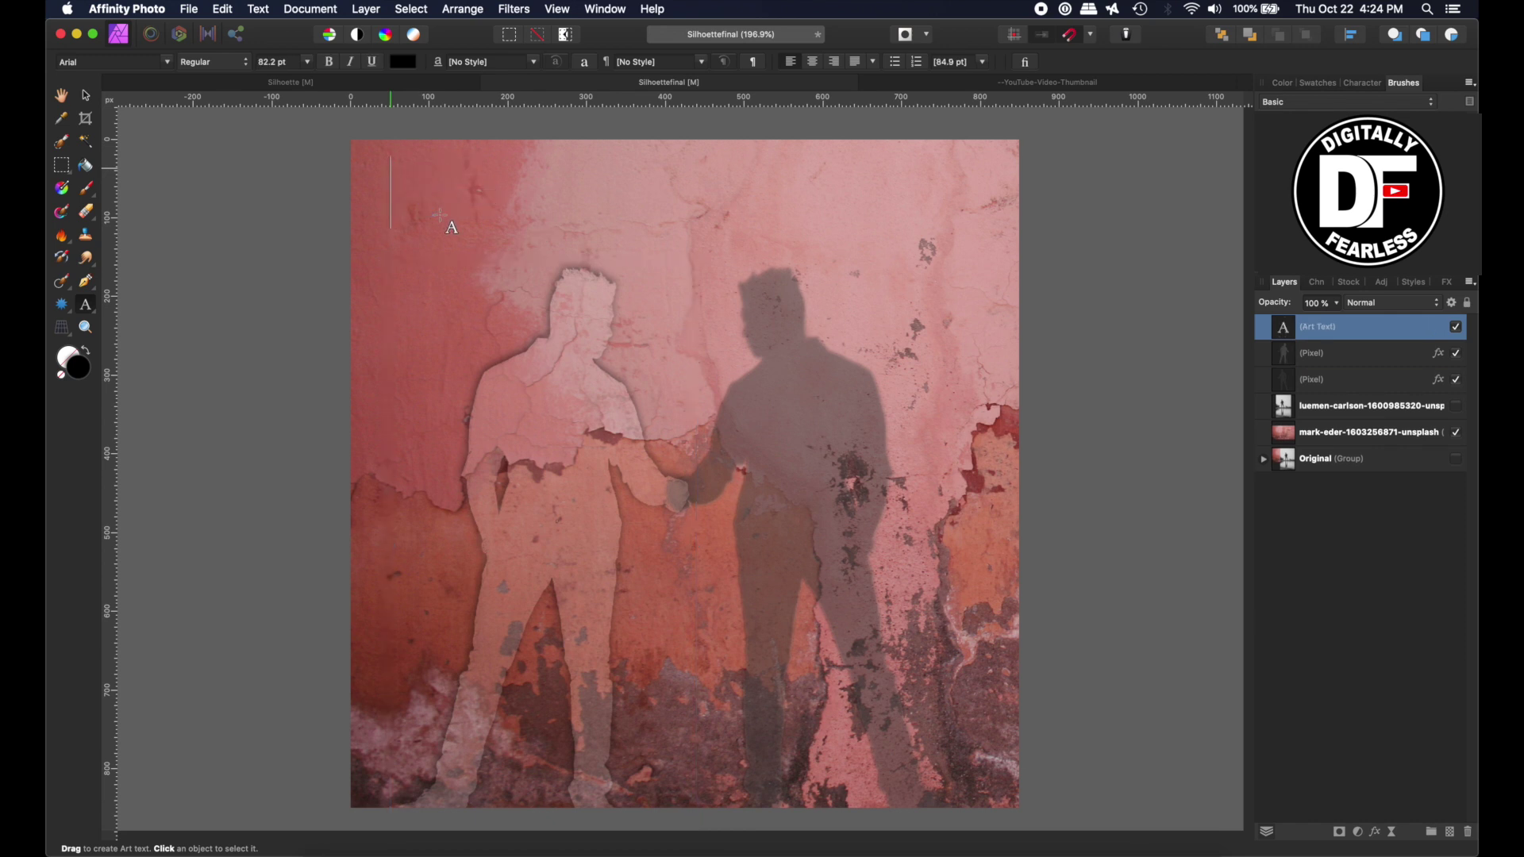
type("Make P")
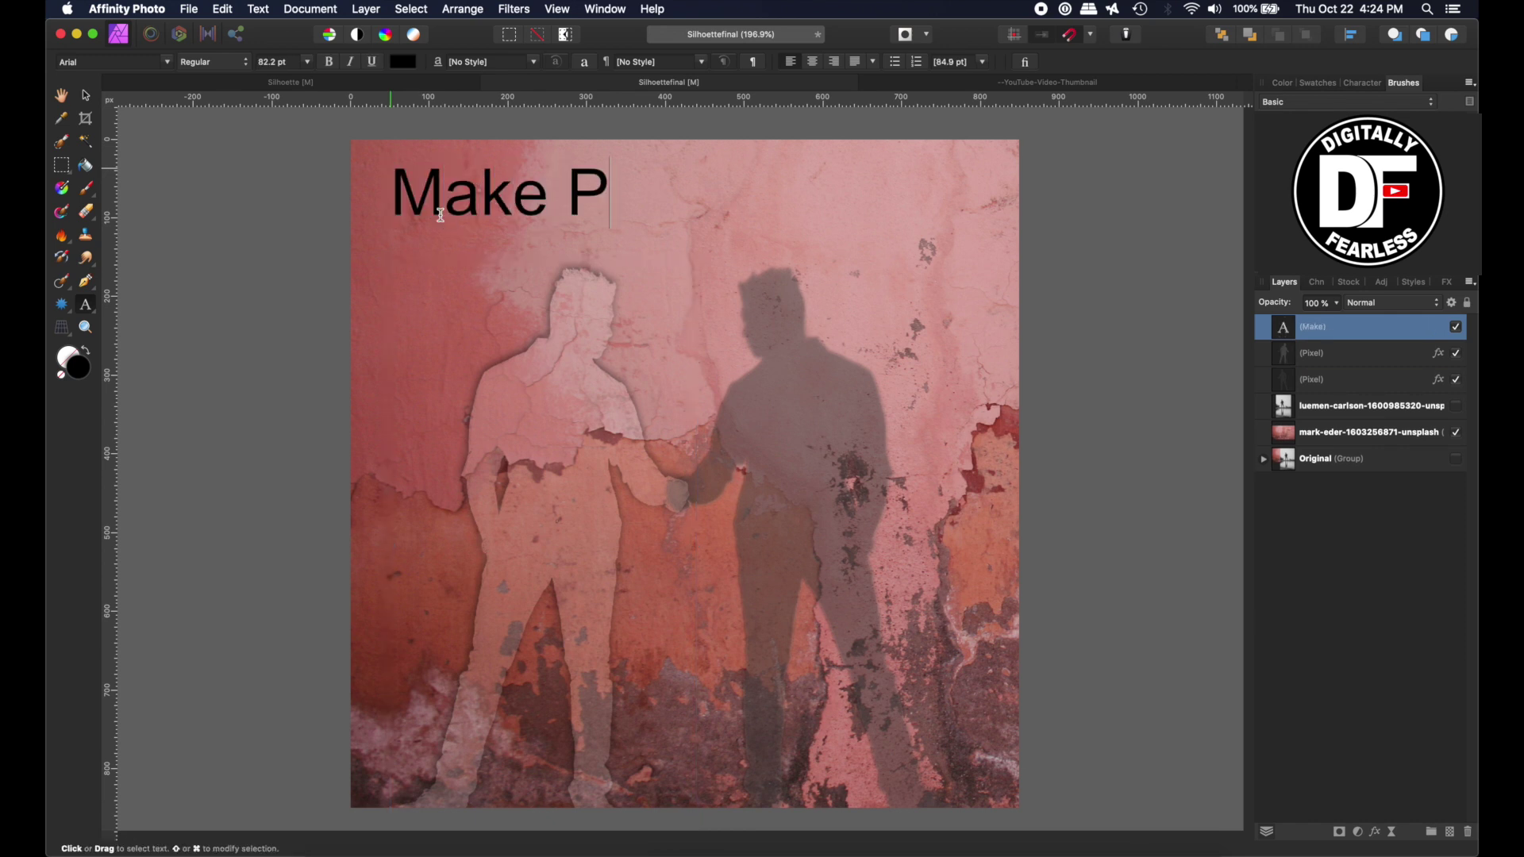
type("eace ")
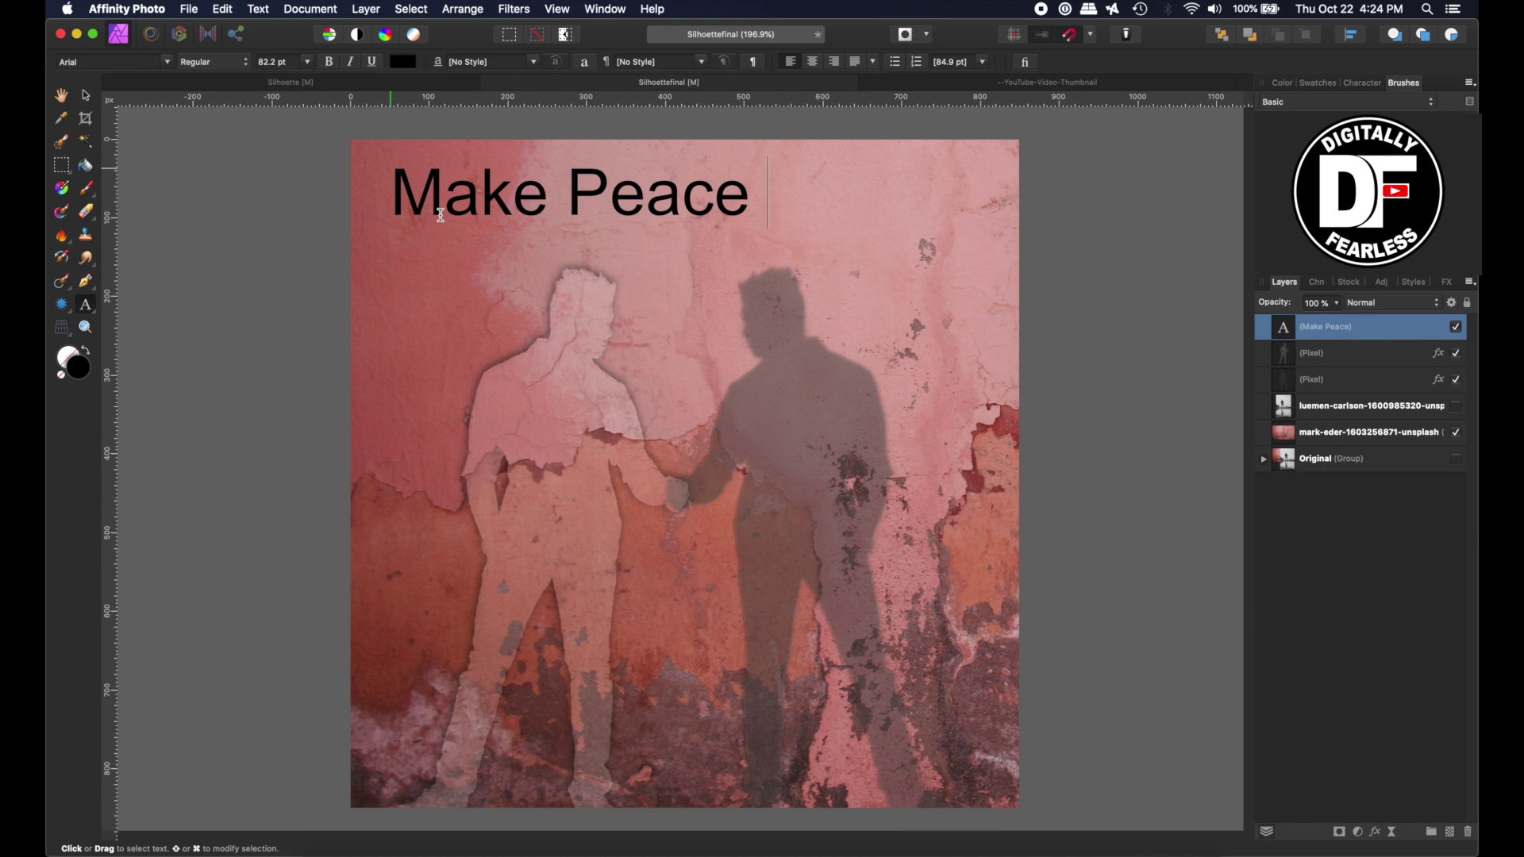
type("With Y")
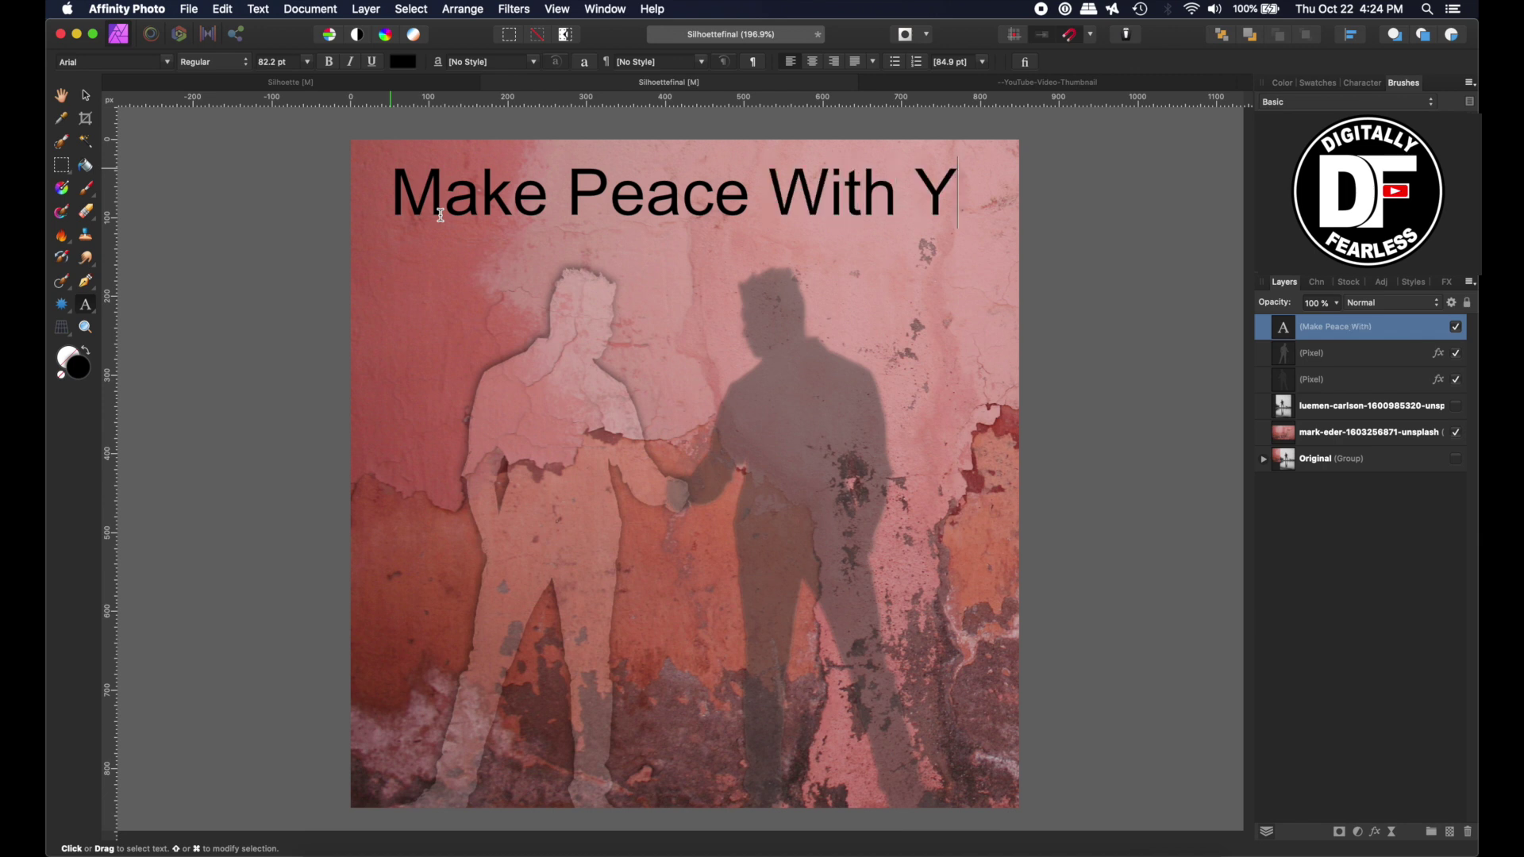
type("ourself")
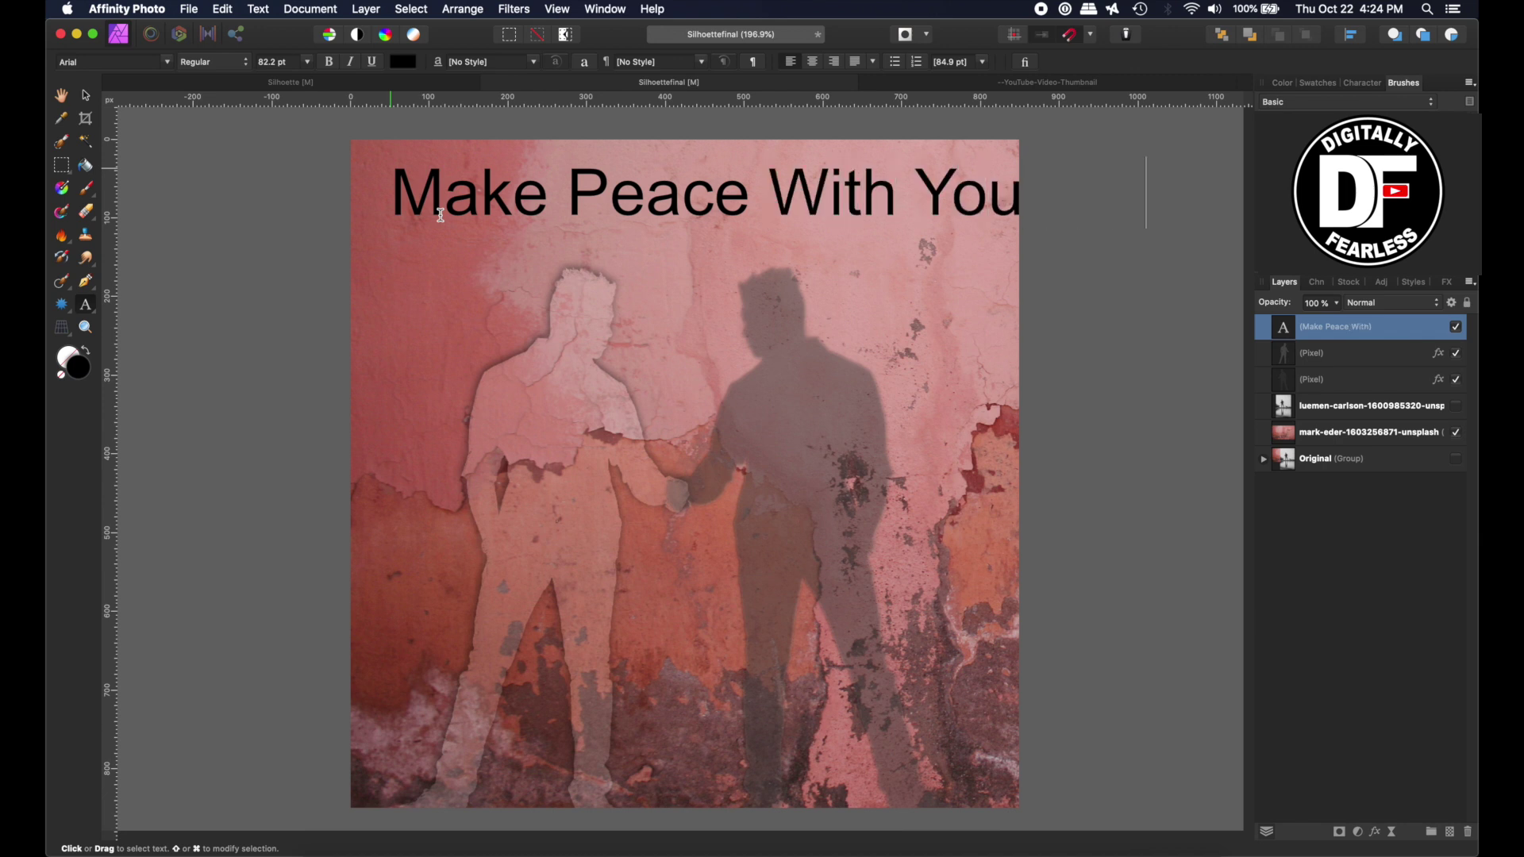
key("Escape")
- Condense the title to fit the canvas and lowercase it to 'Make Peace with Yourself'
left_click(86, 96)
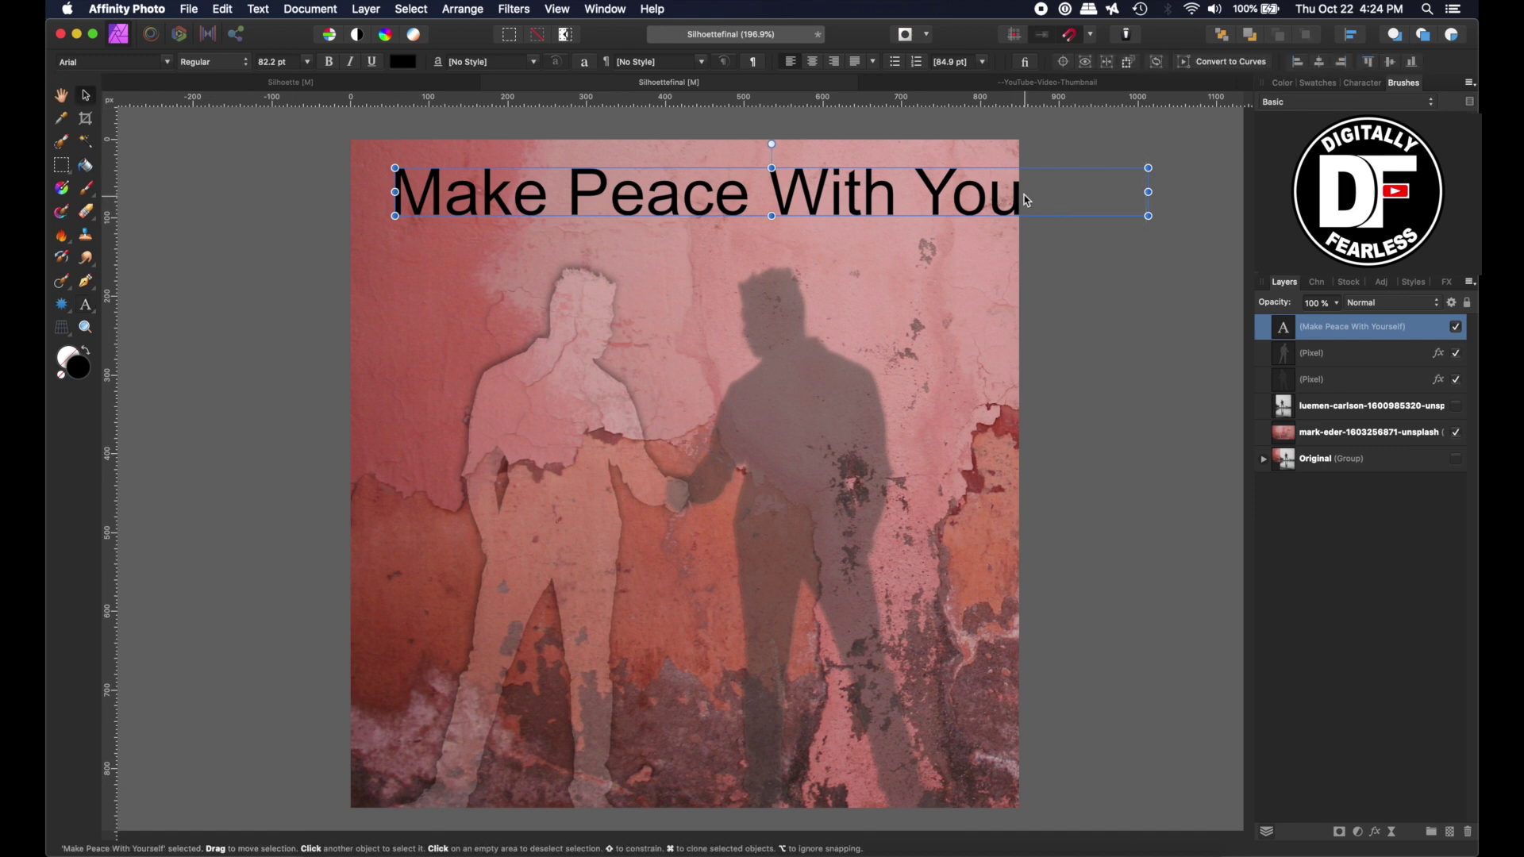
left_click_drag(1148, 192, 1002, 190)
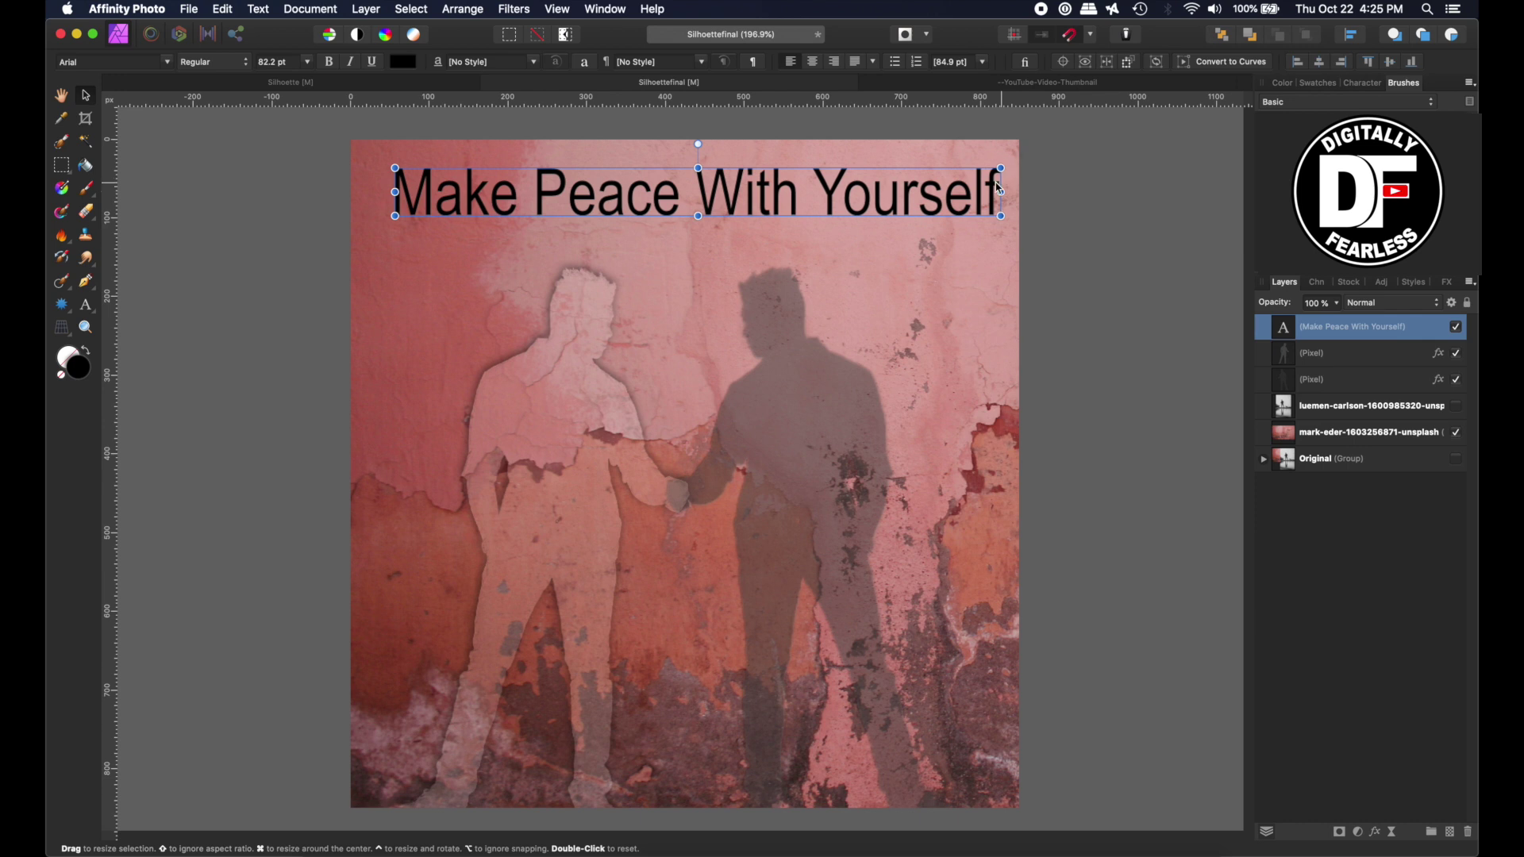
left_click(87, 307)
left_click_drag(741, 197, 715, 196)
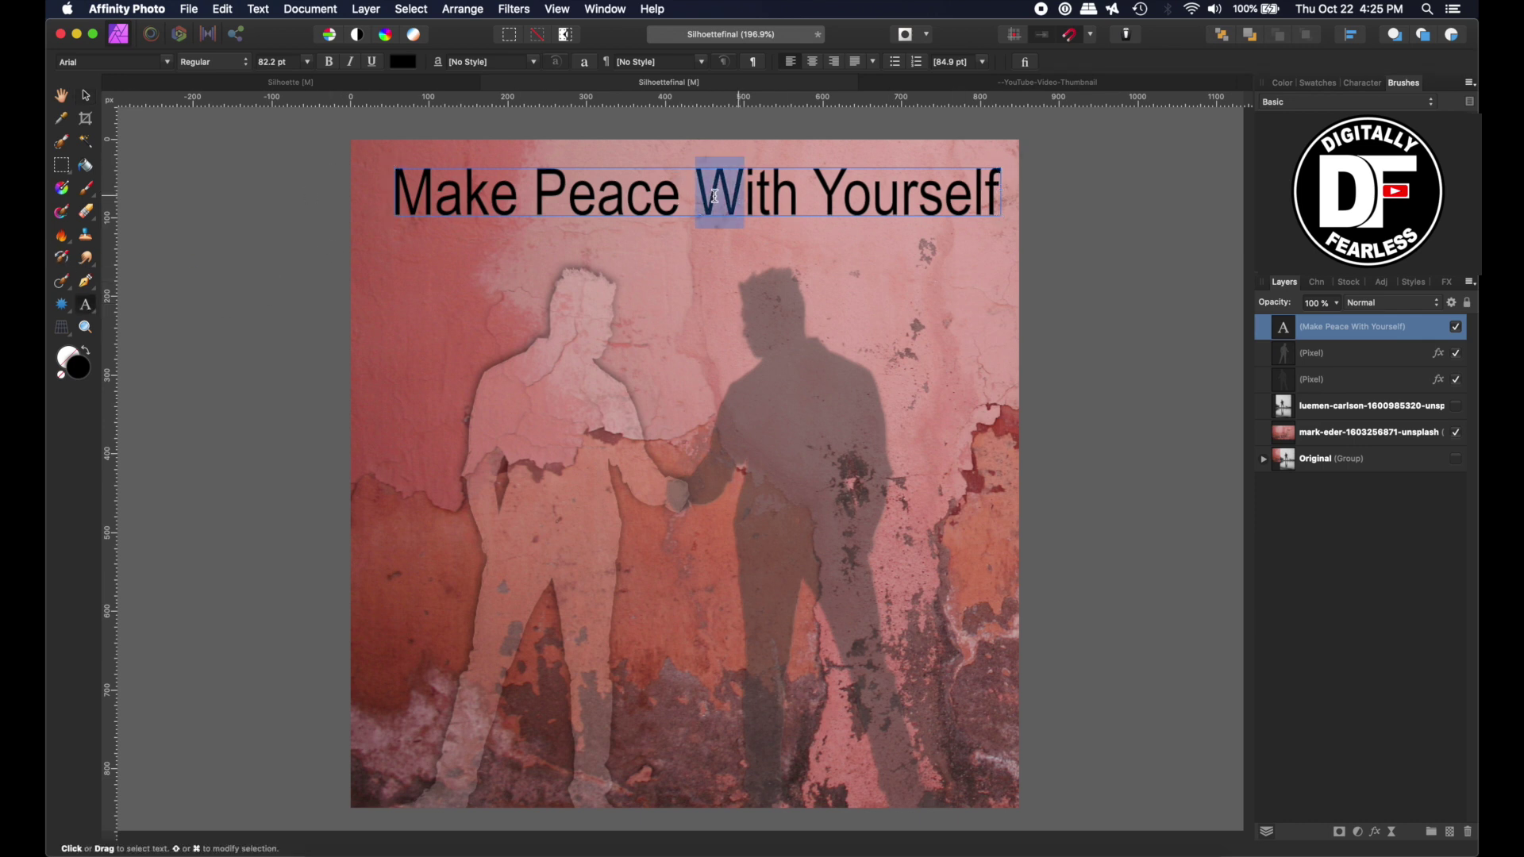
type("w")
key("Escape")
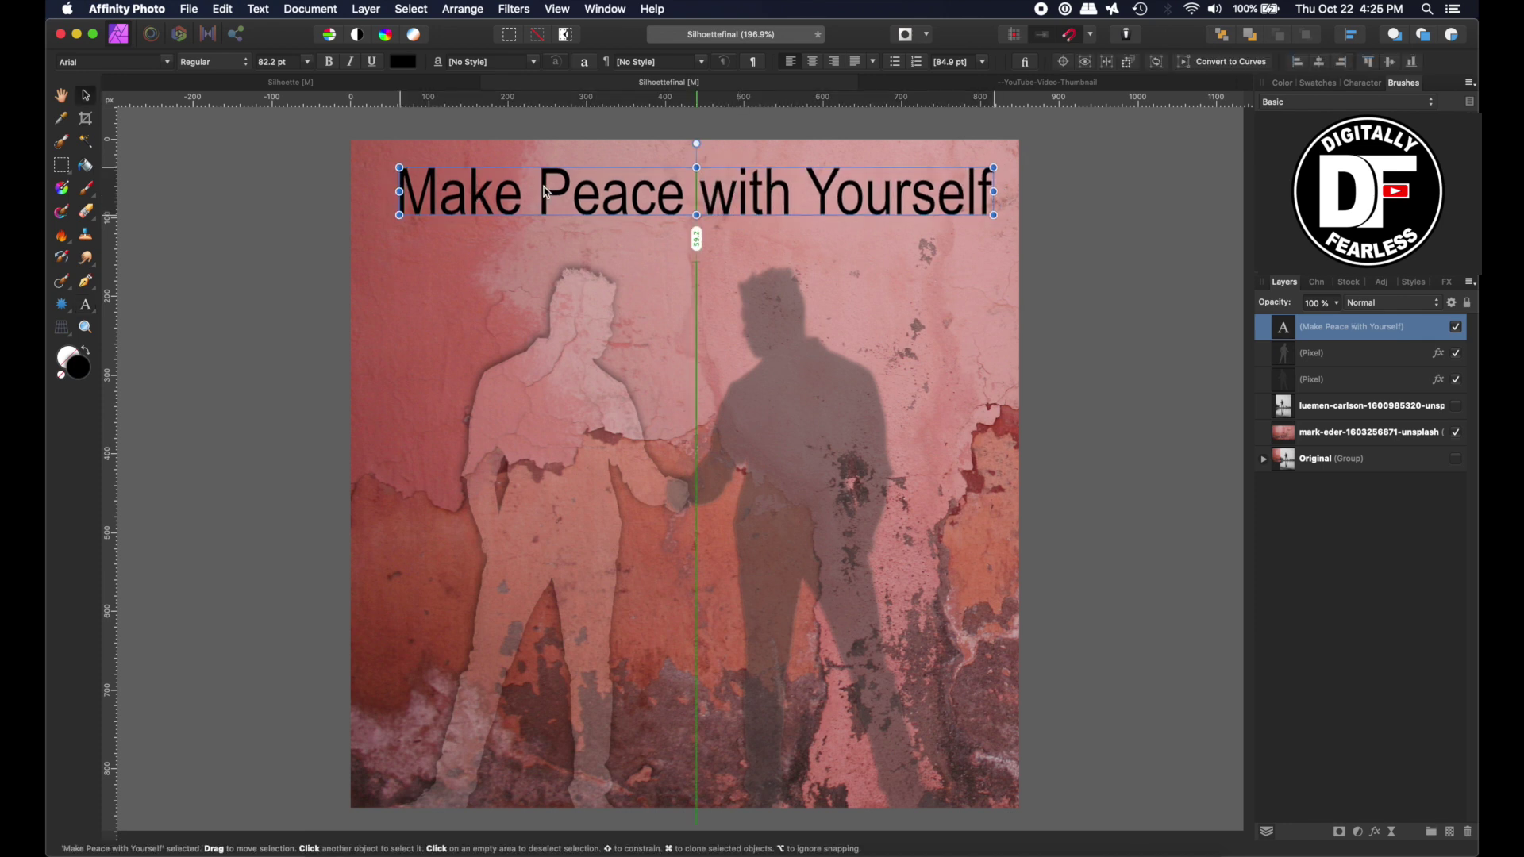
left_click_drag(546, 192, 546, 191)
- Give the title a 100 px, 270° outer shadow and set its fill opacity to 0%
left_click(1374, 833)
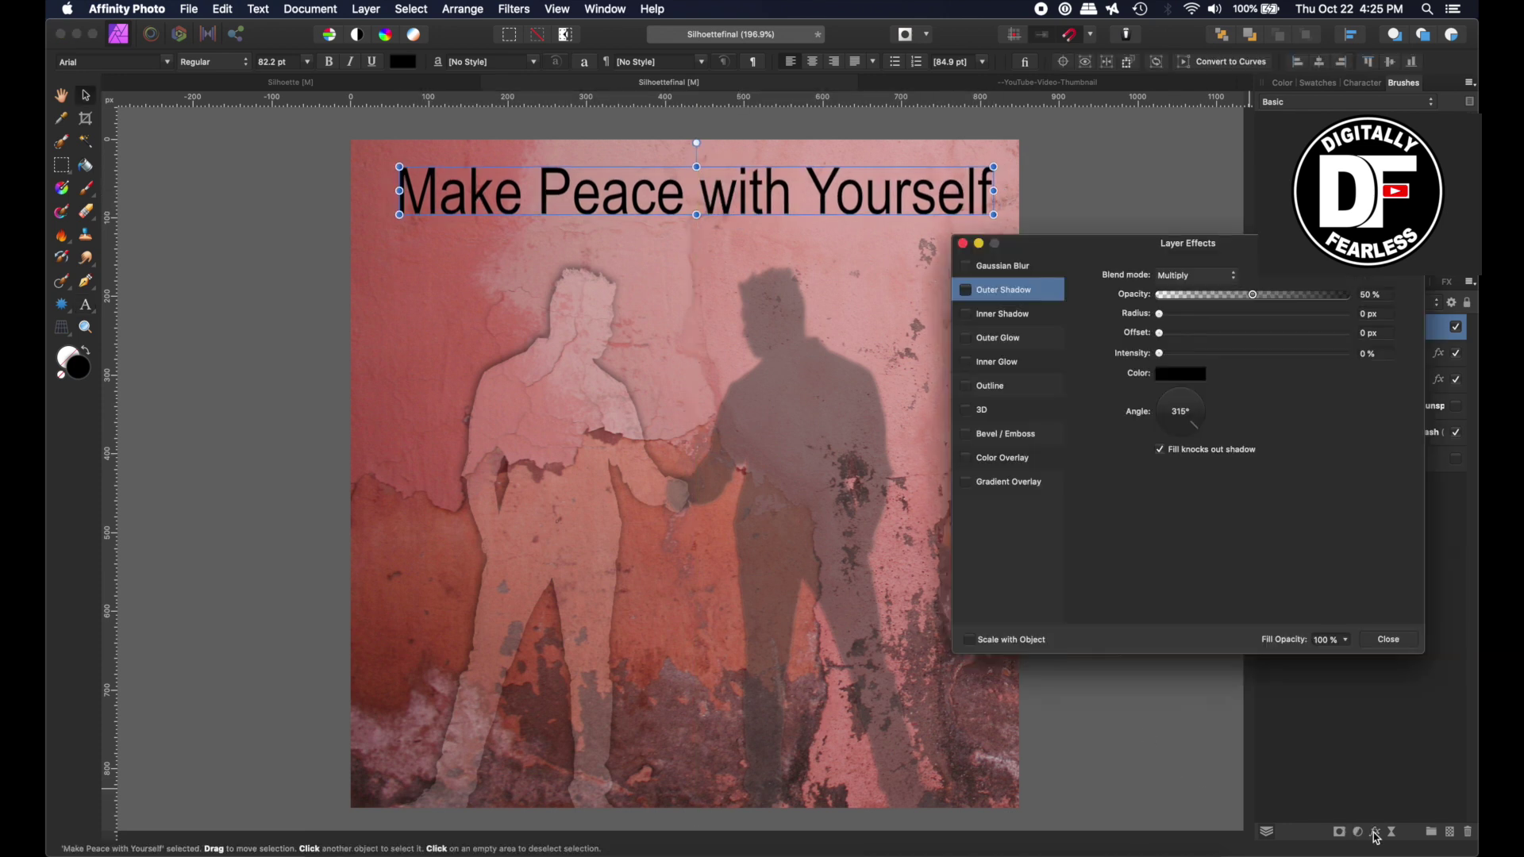
left_click(966, 290)
left_click_drag(1161, 336, 1349, 335)
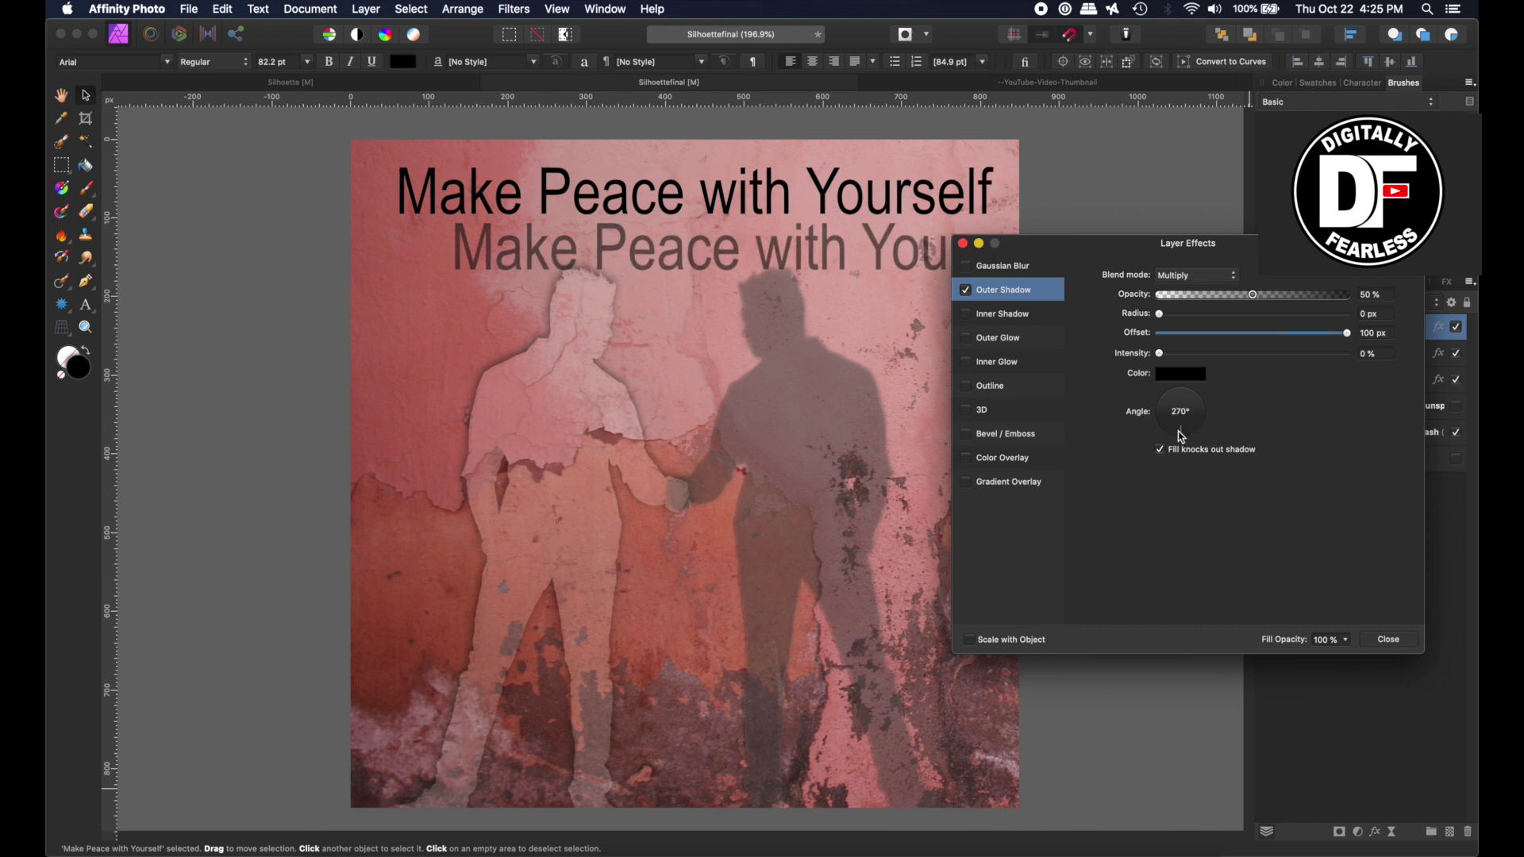
left_click_drag(1187, 434, 1182, 437)
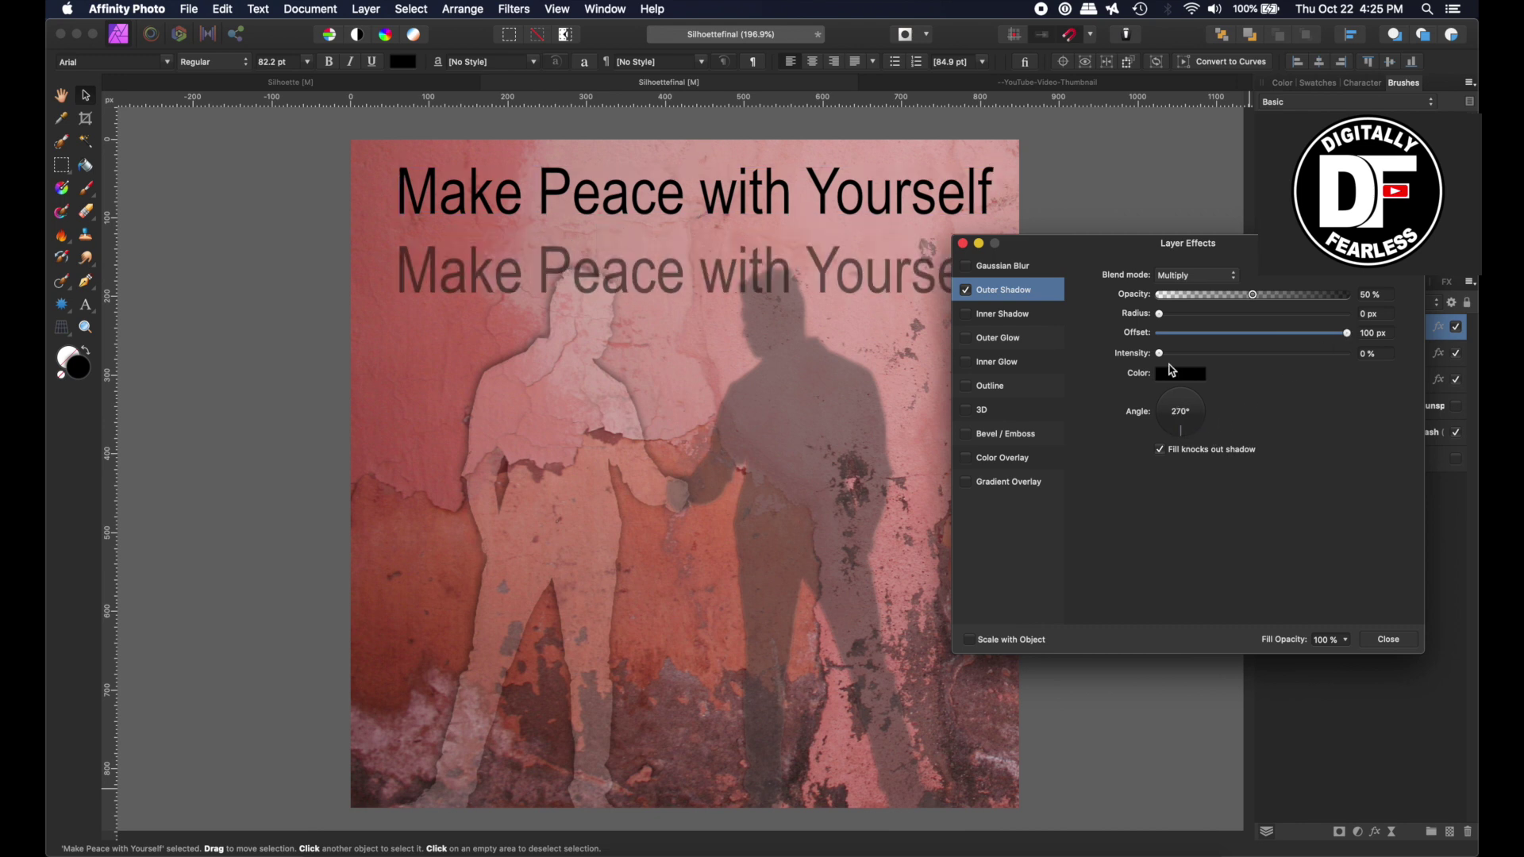
left_click(1348, 641)
left_click_drag(1349, 659, 1131, 644)
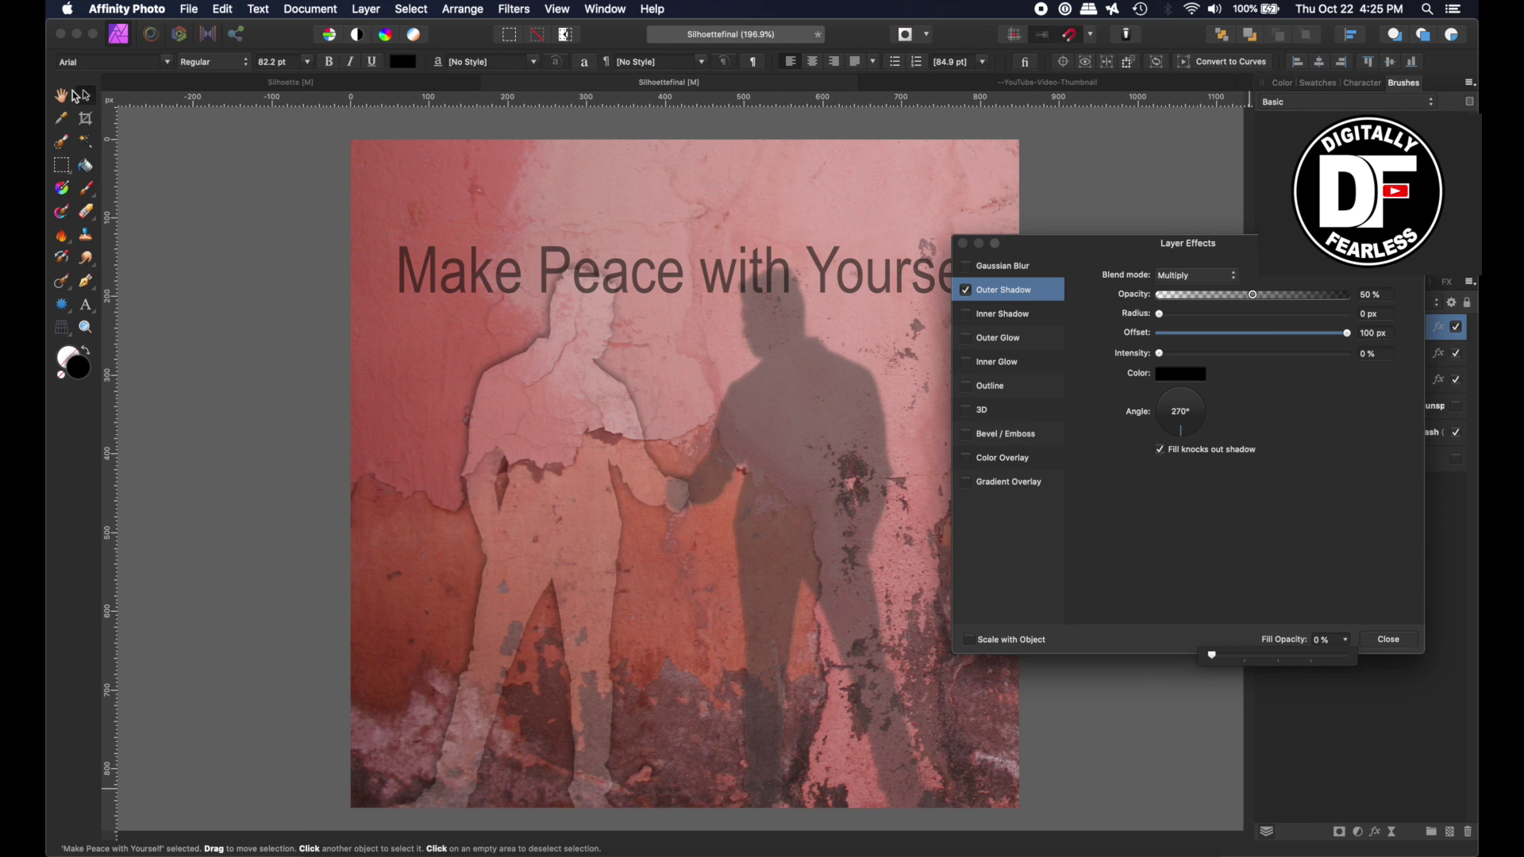
- Move the title to the top and soften its shadow to 75% intensity, 7.9 px radius
left_click(457, 191)
left_click_drag(457, 188, 457, 119)
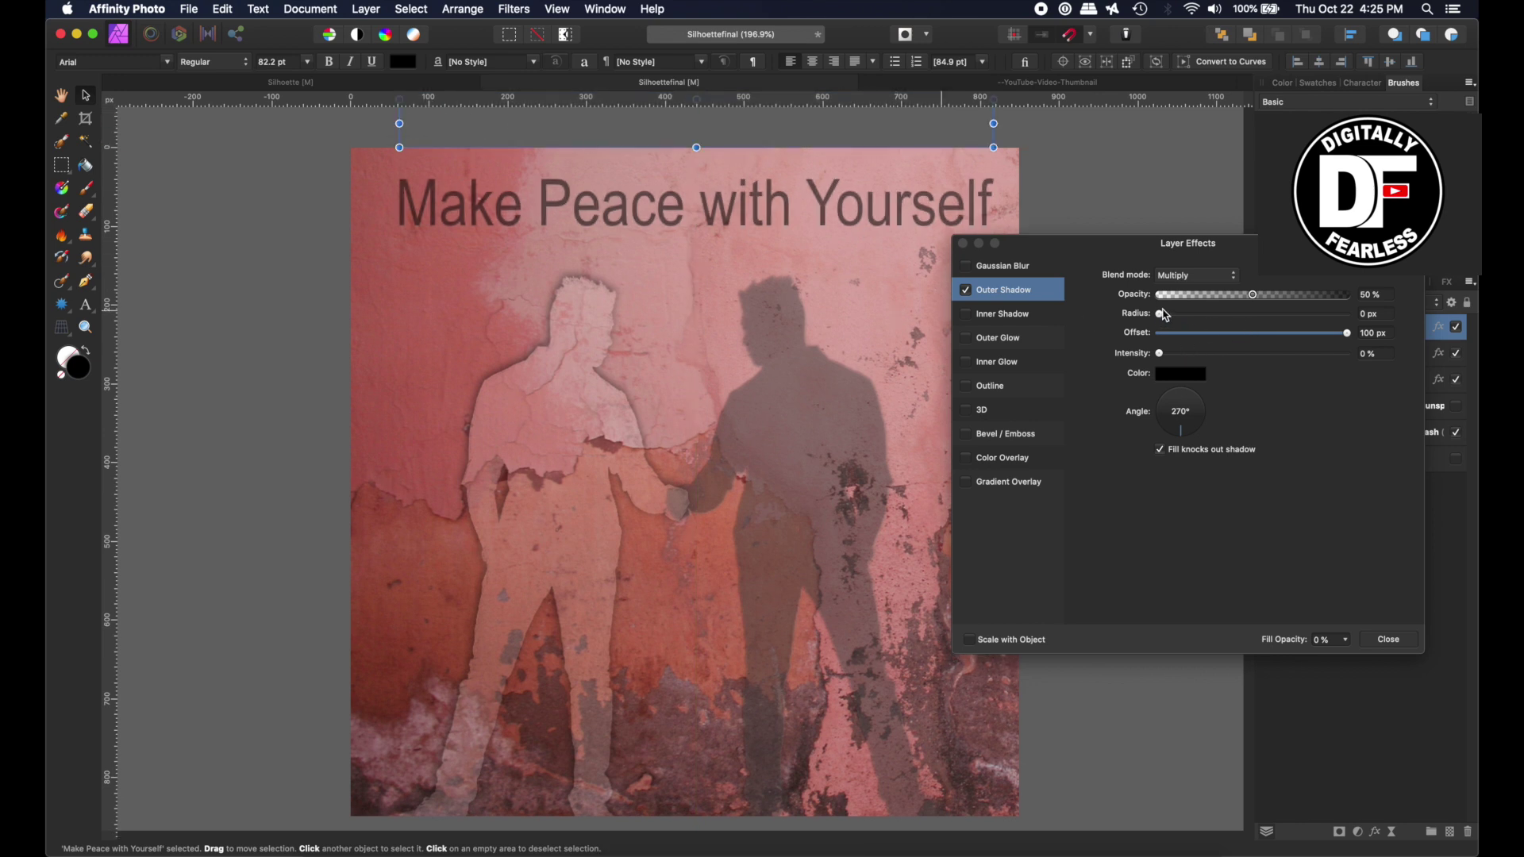
mouse_move(1161, 317)
left_mouse_down()
mouse_move(1202, 319)
mouse_move(1187, 321)
left_mouse_up()
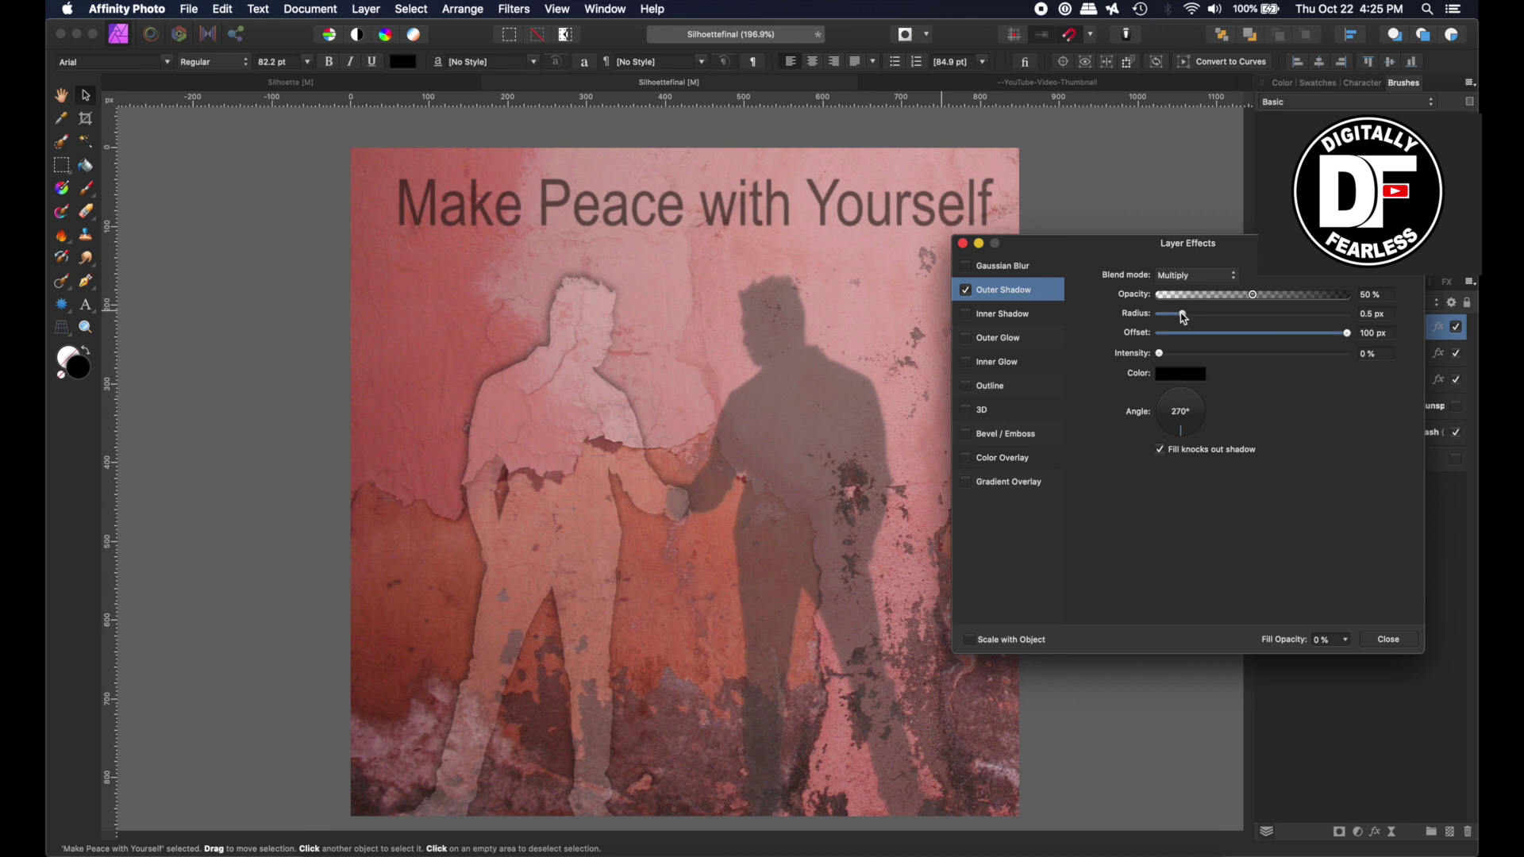
left_click_drag(1160, 356, 1128, 359)
left_click_drag(1184, 313, 1215, 323)
- Close Layer Effects, pan around the image, and return to the Move tool with the title deselected
left_click(961, 243)
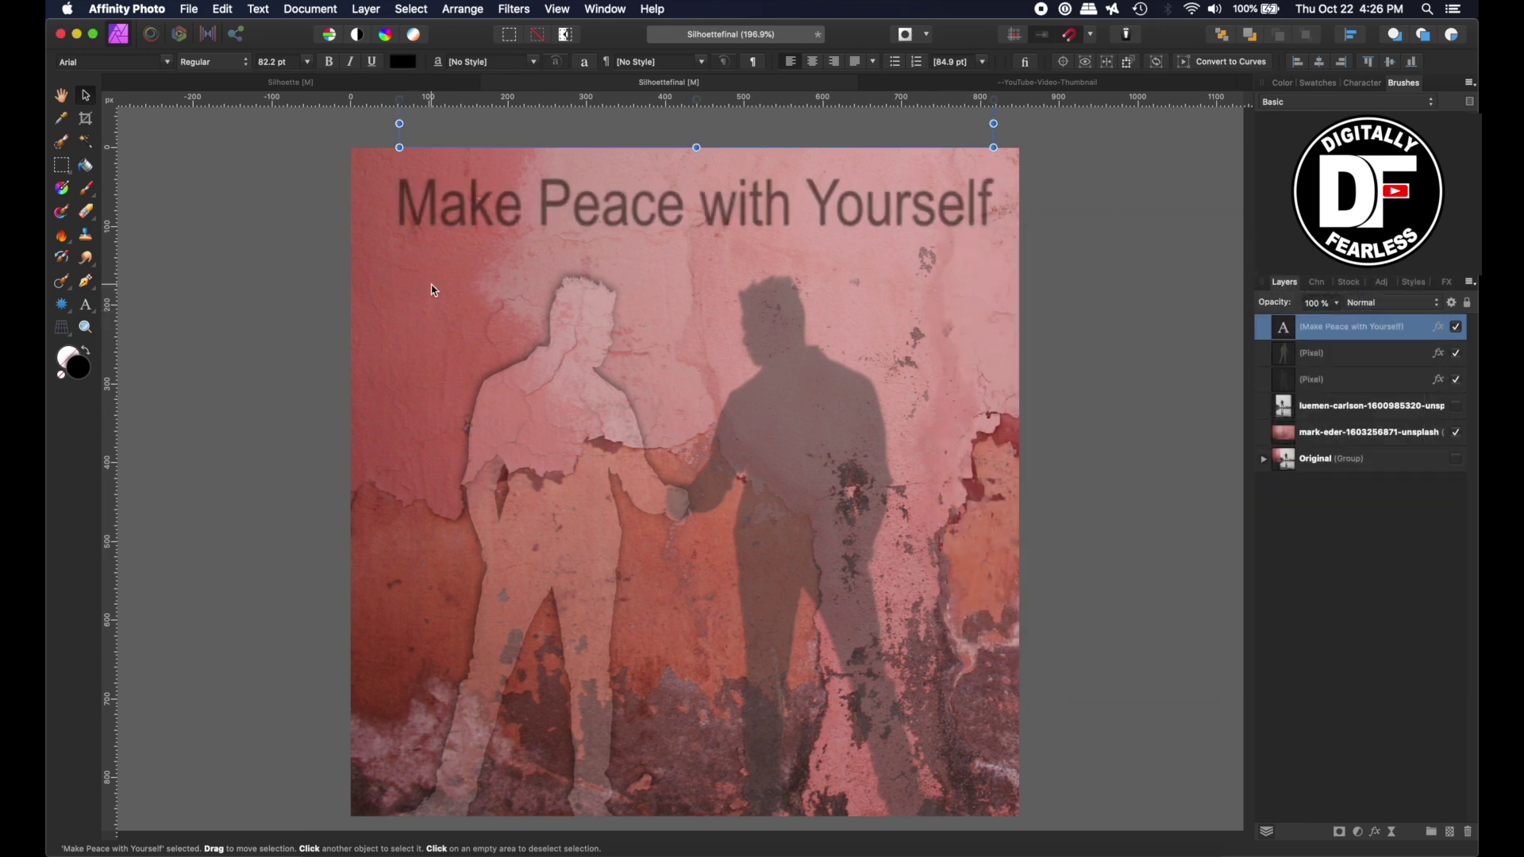
left_click(63, 97)
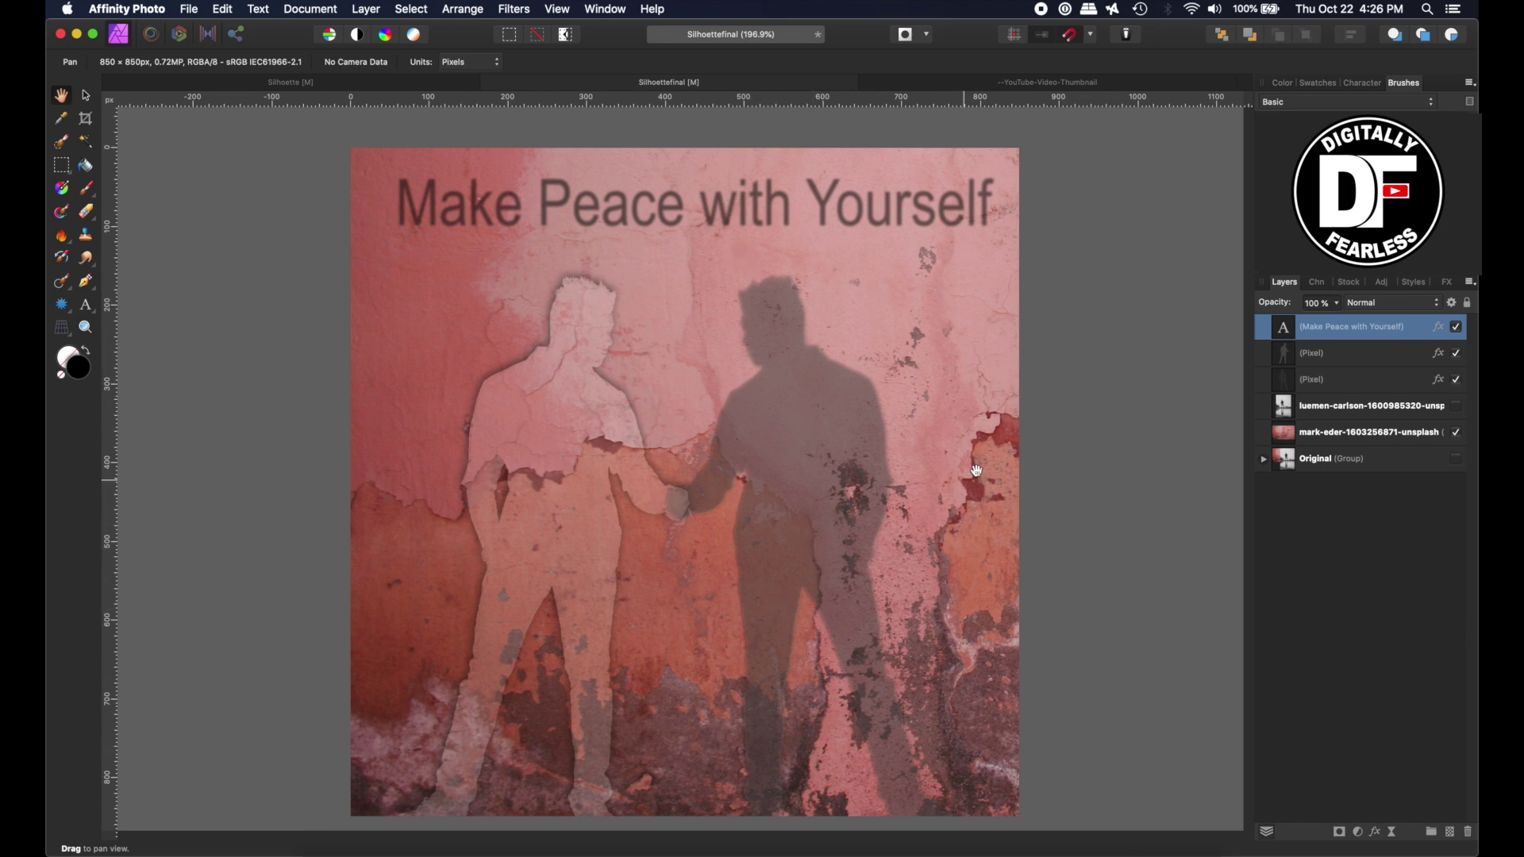
key("v")
left_click(187, 204)
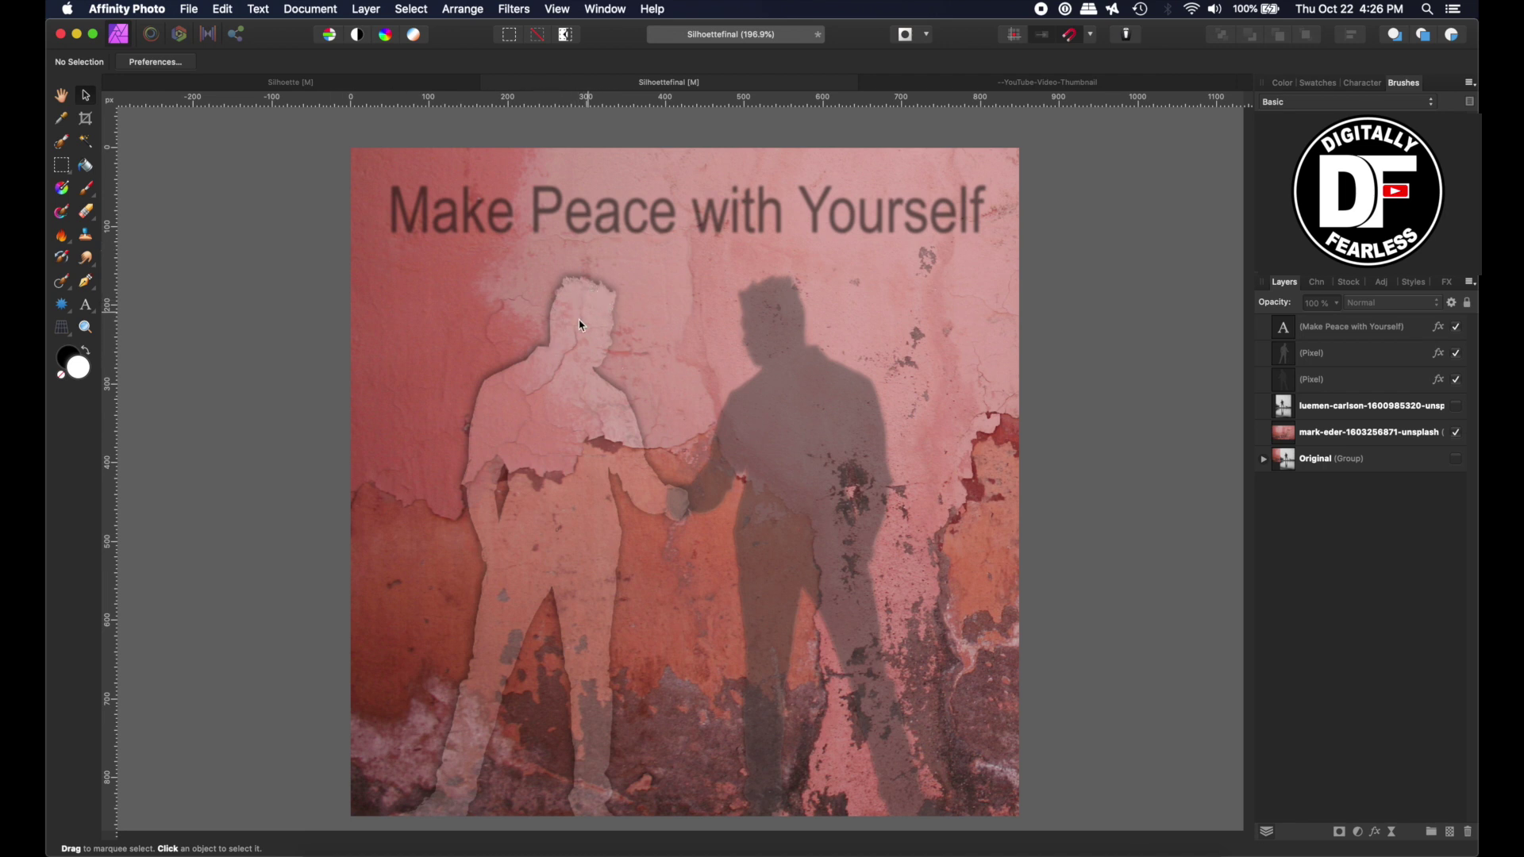
- Duplicate the cracked-wall layer and add an HSL Shift with hue about −180° to turn it teal
left_click(1287, 433)
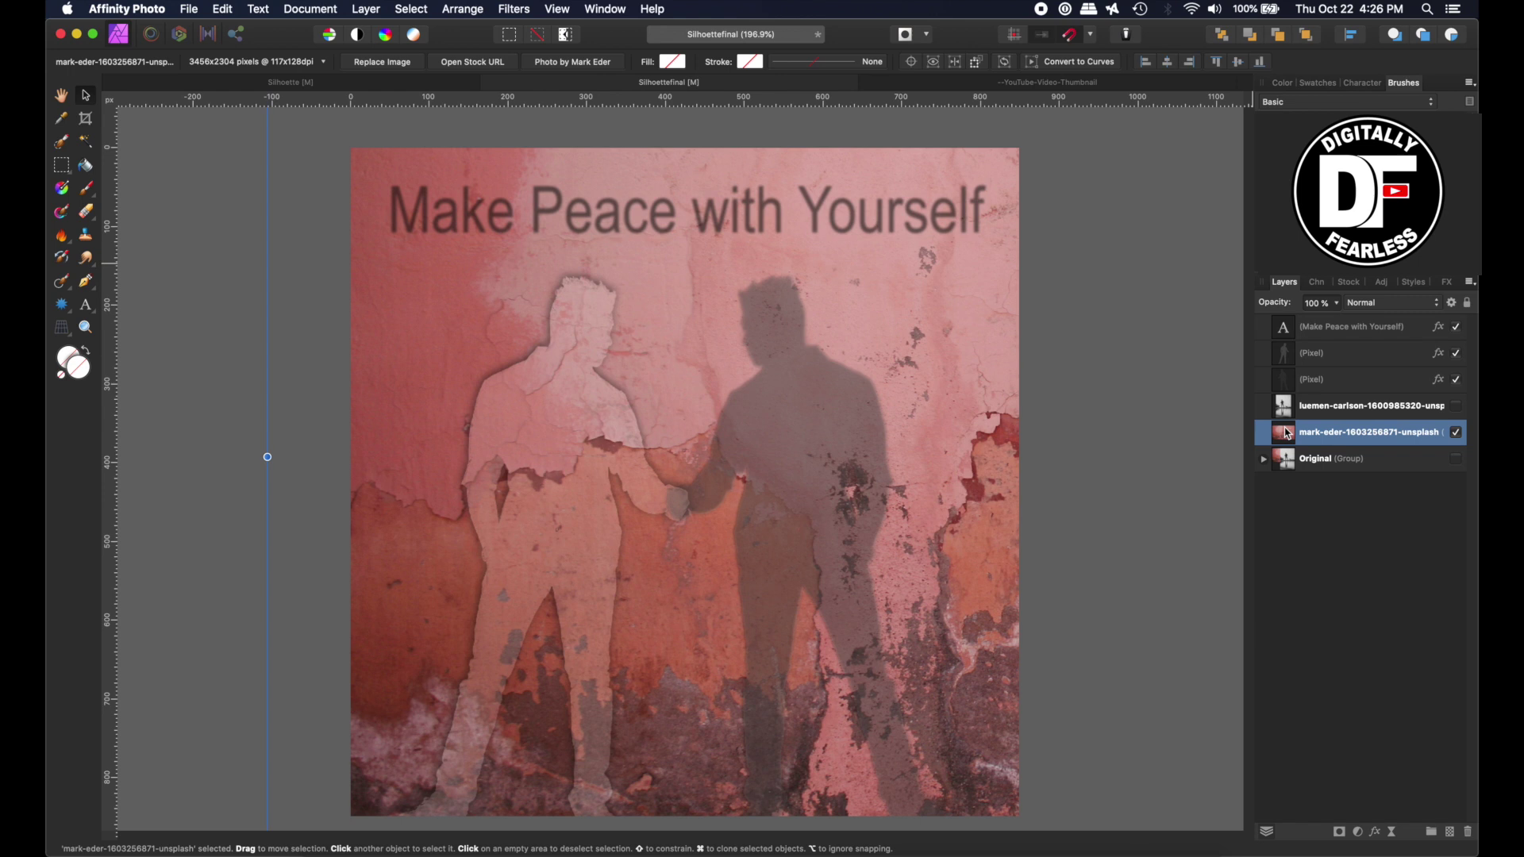
key("super+j")
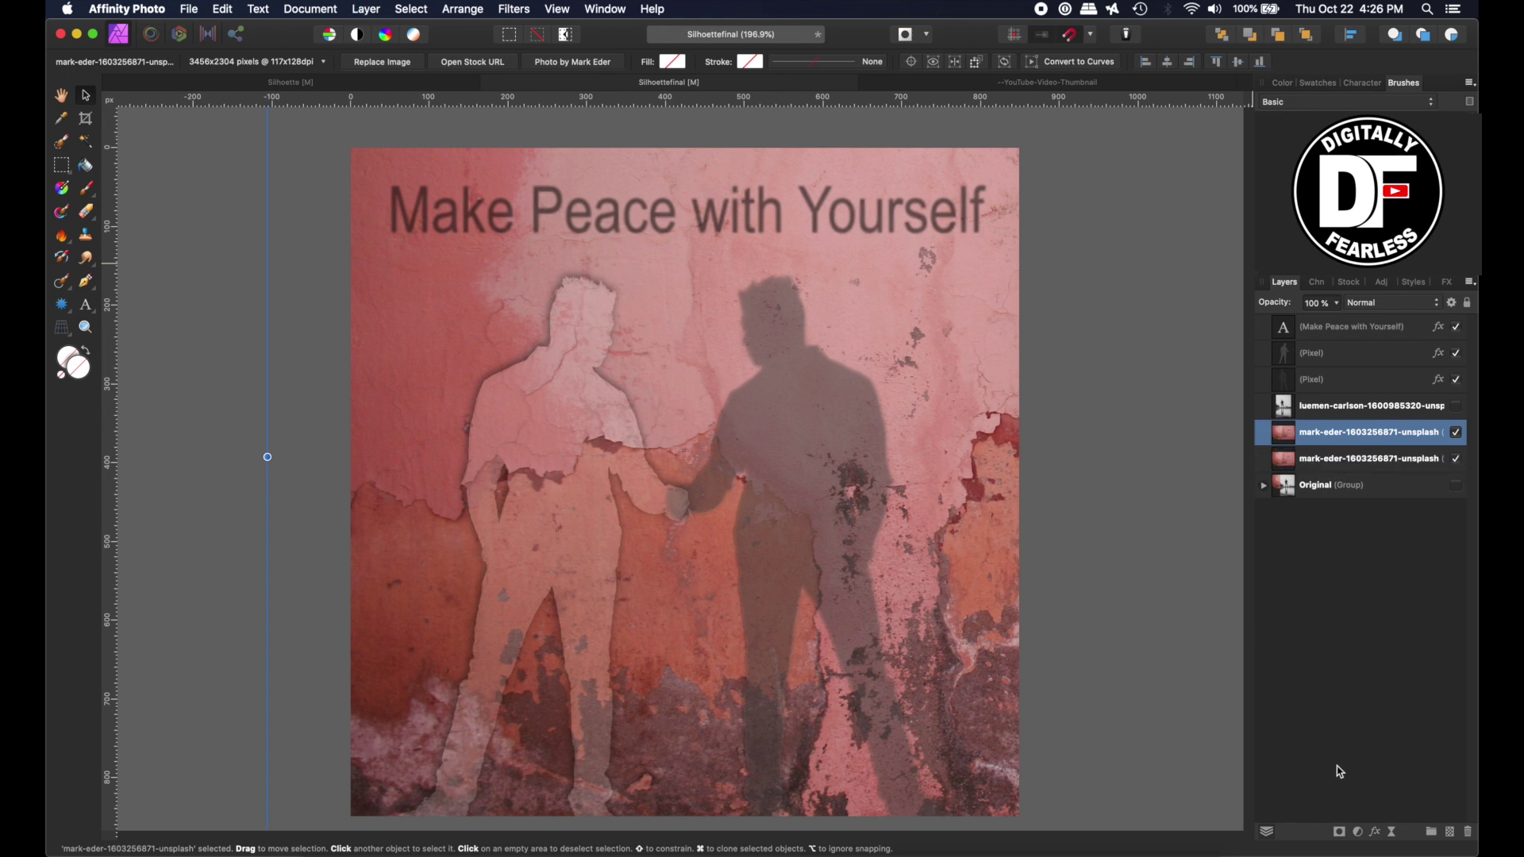
left_click(1358, 832)
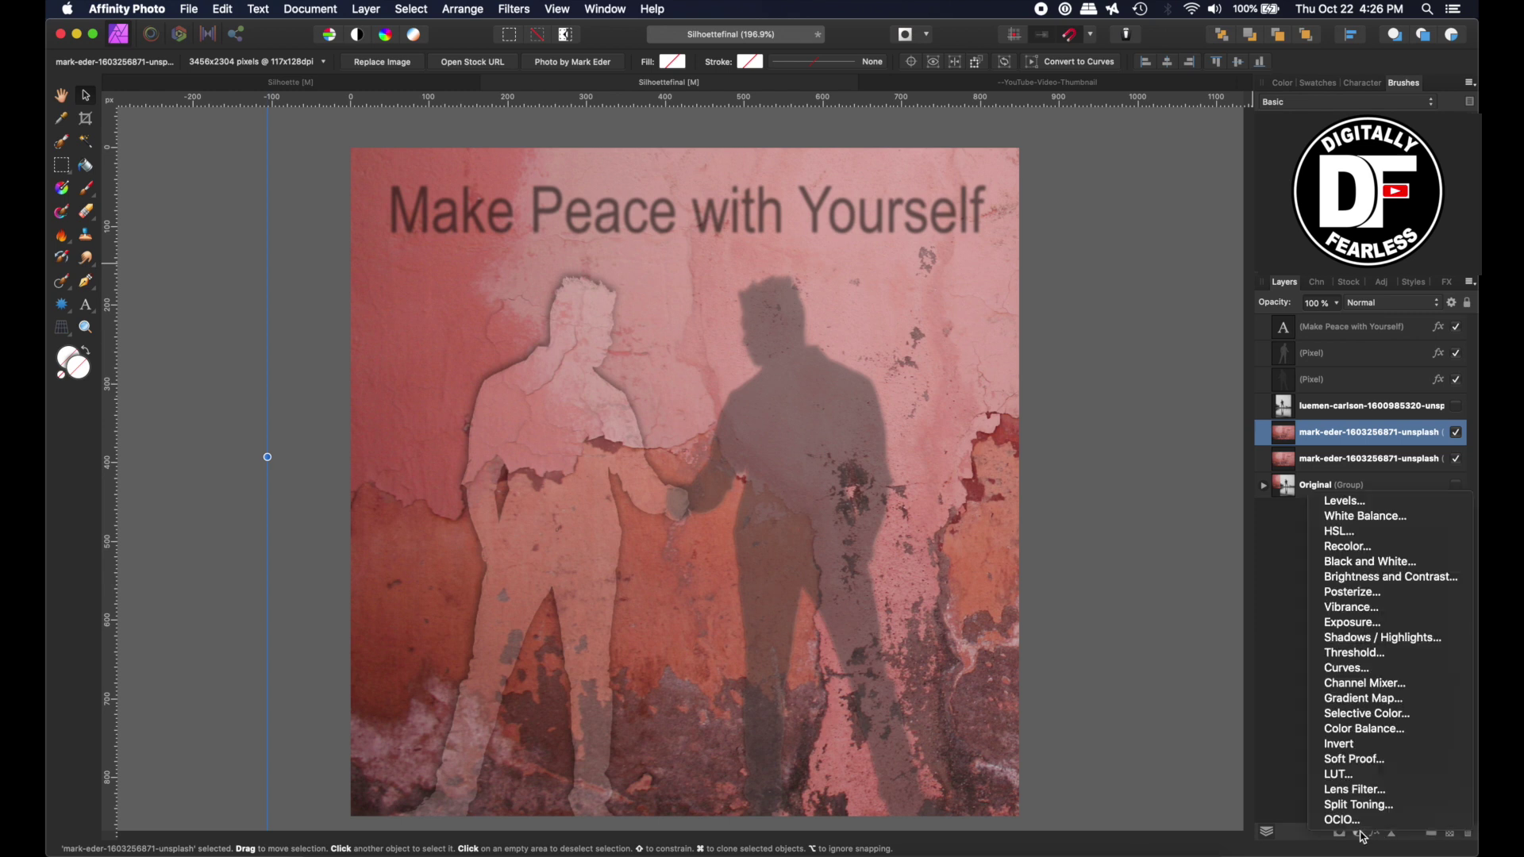
left_click(1369, 532)
left_click_drag(1164, 589, 1164, 651)
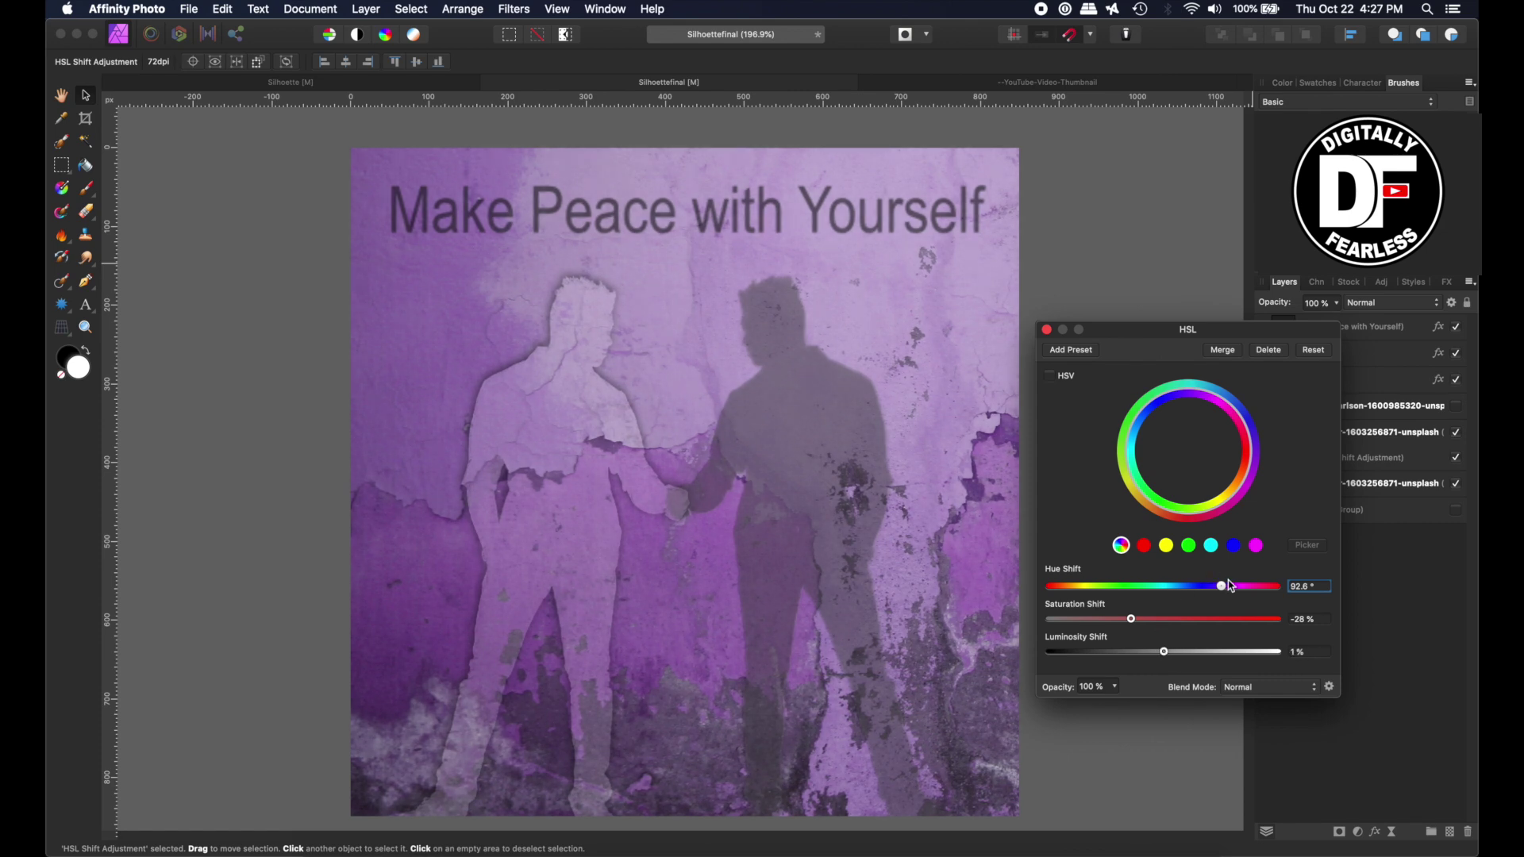
left_click_drag(1224, 589, 1053, 605)
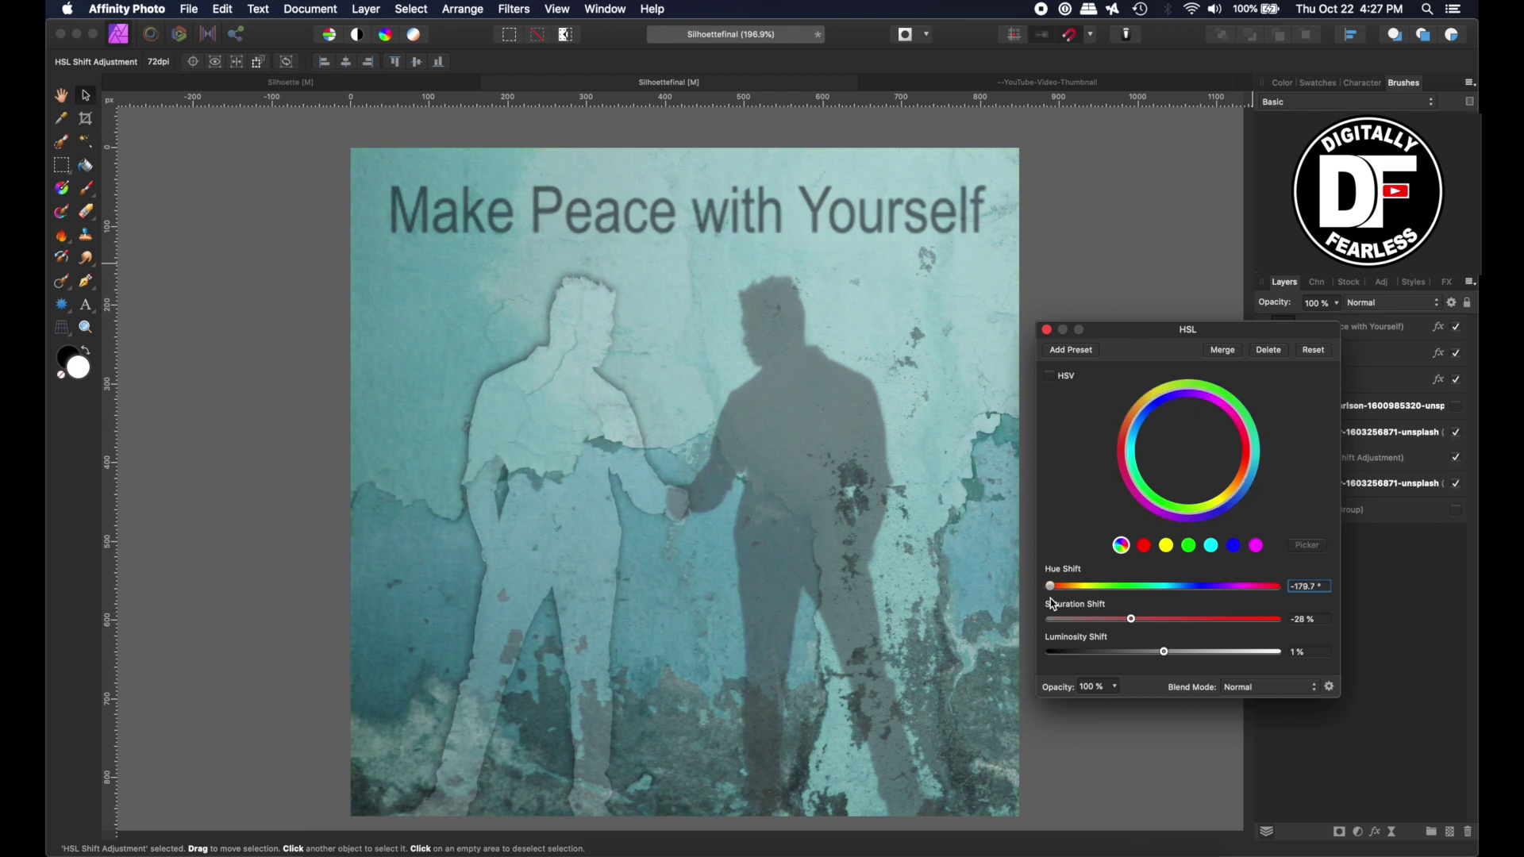
left_click(1046, 329)
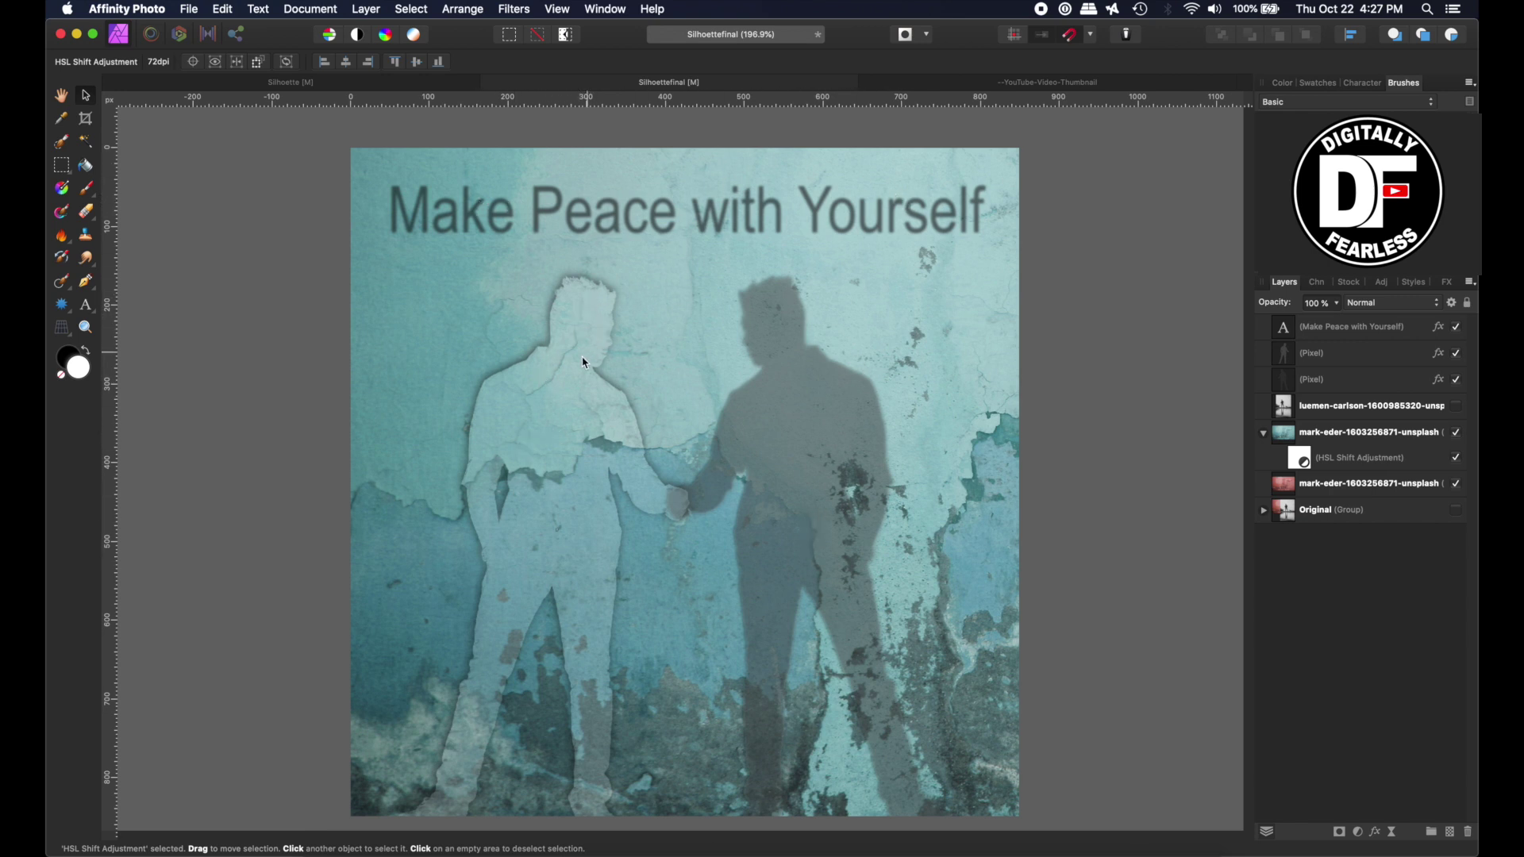
- Lower the left silhouette's fill opacity to 16% in its Layer Effects
left_click(534, 444)
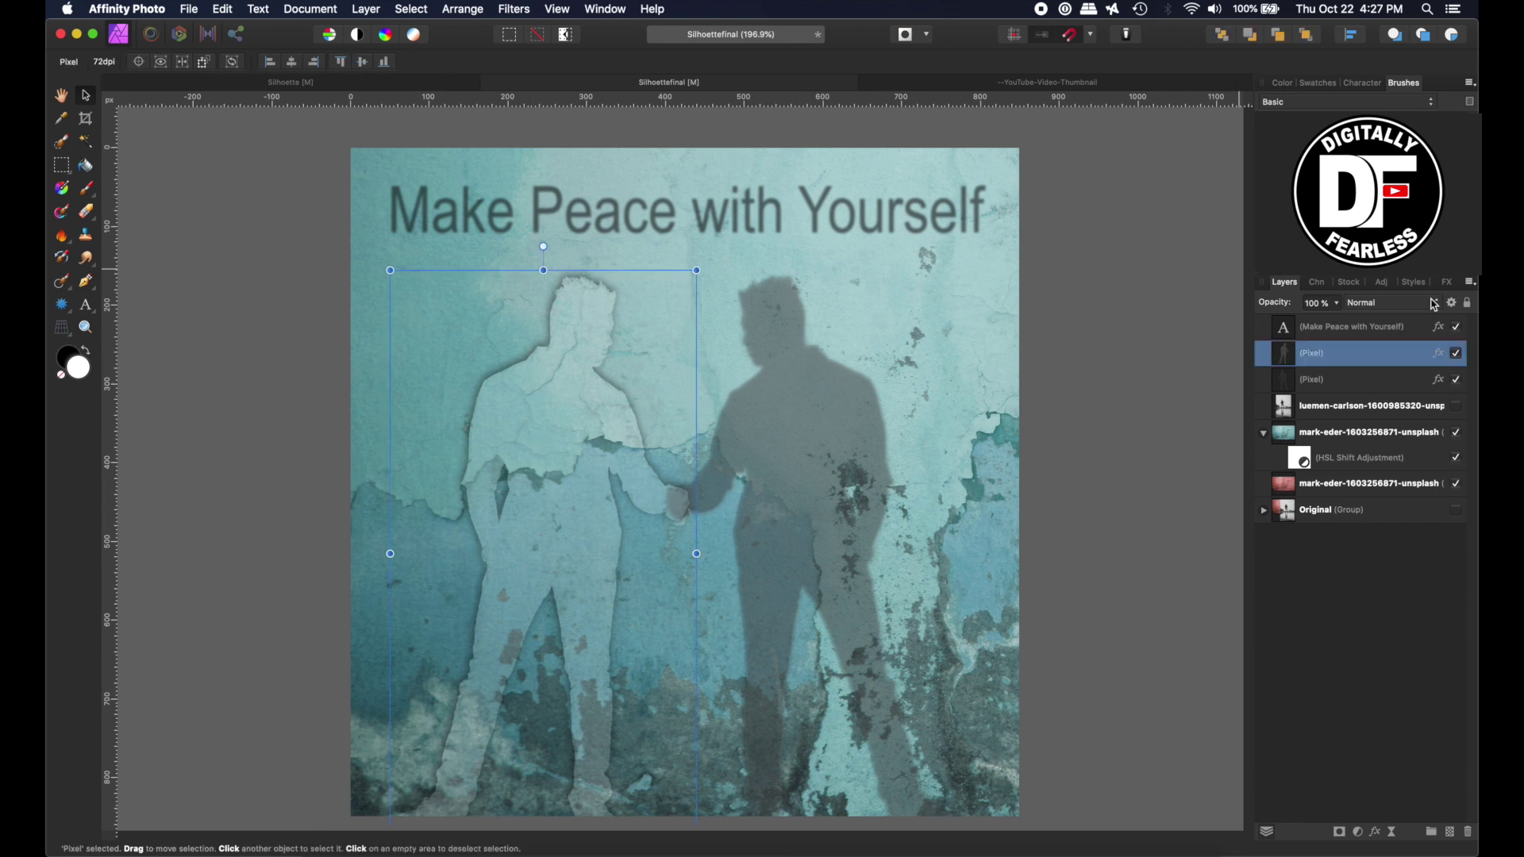
left_click(1438, 353)
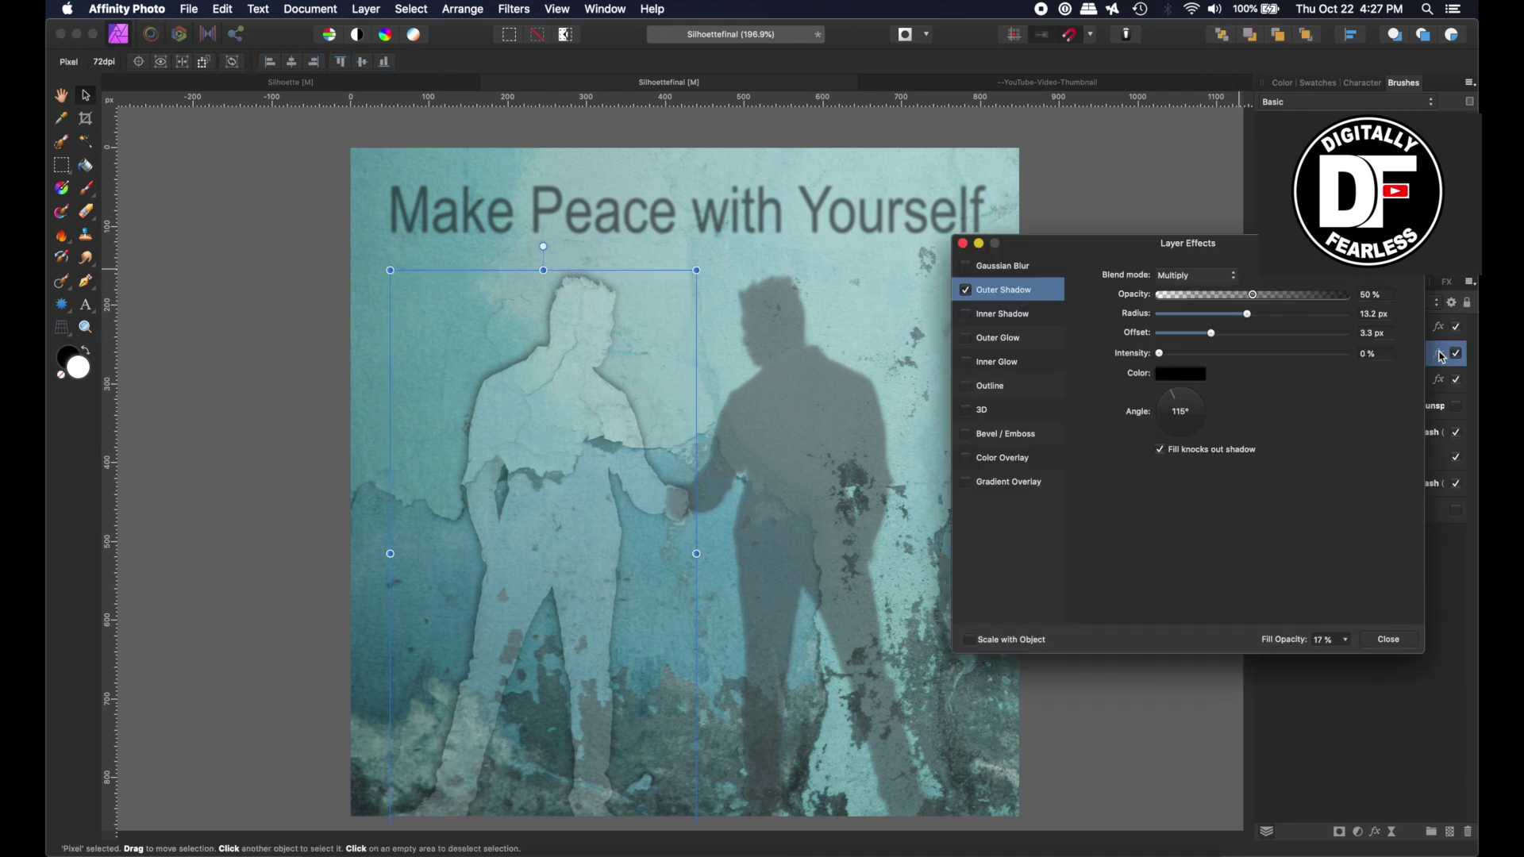
left_click(1346, 640)
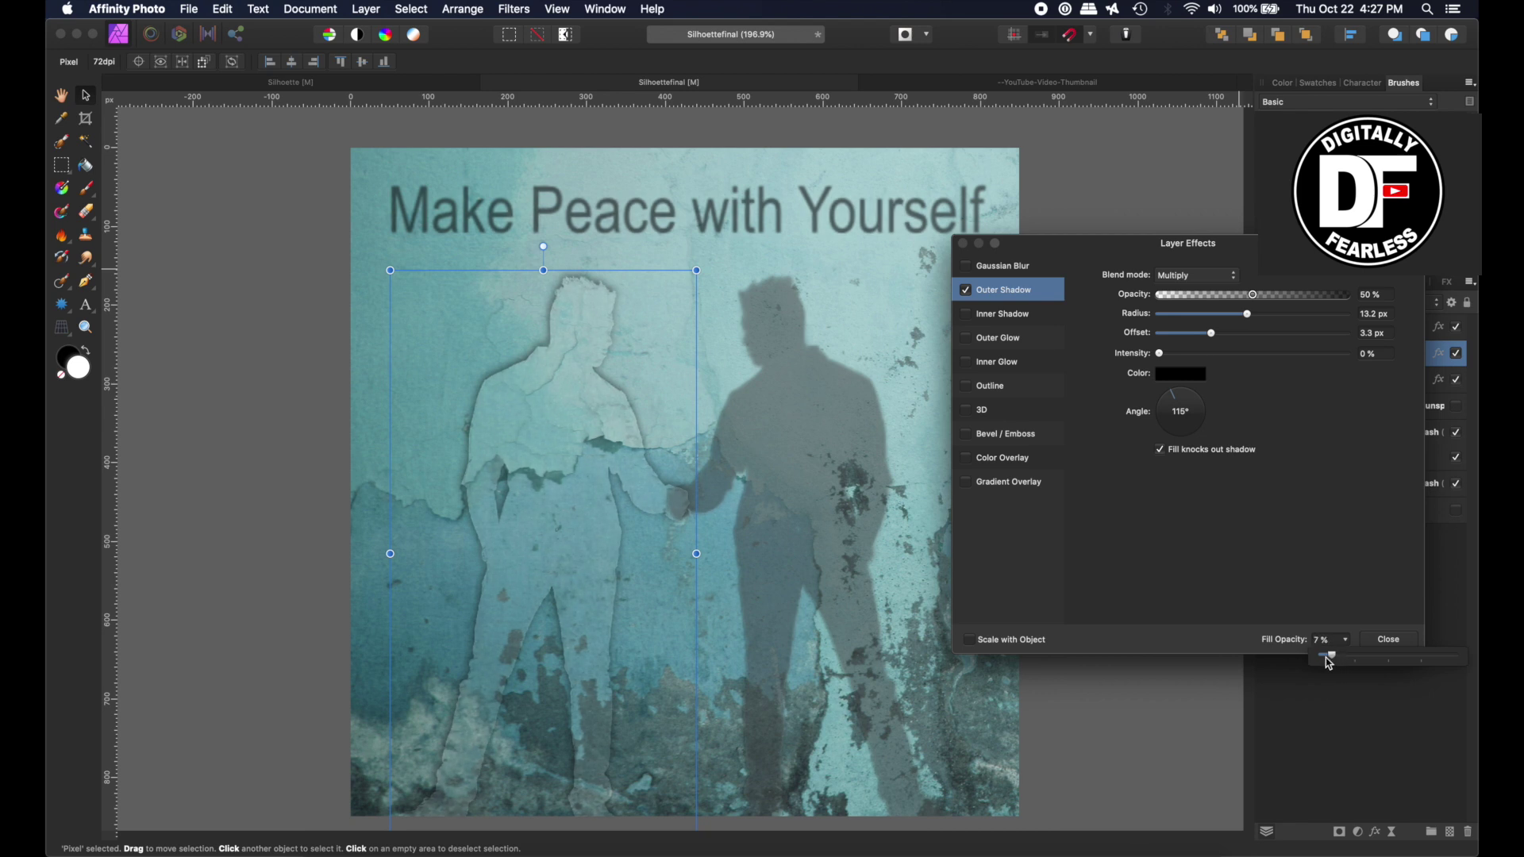
mouse_move(1327, 663)
left_mouse_down()
mouse_move(1308, 666)
mouse_move(1348, 665)
left_mouse_up()
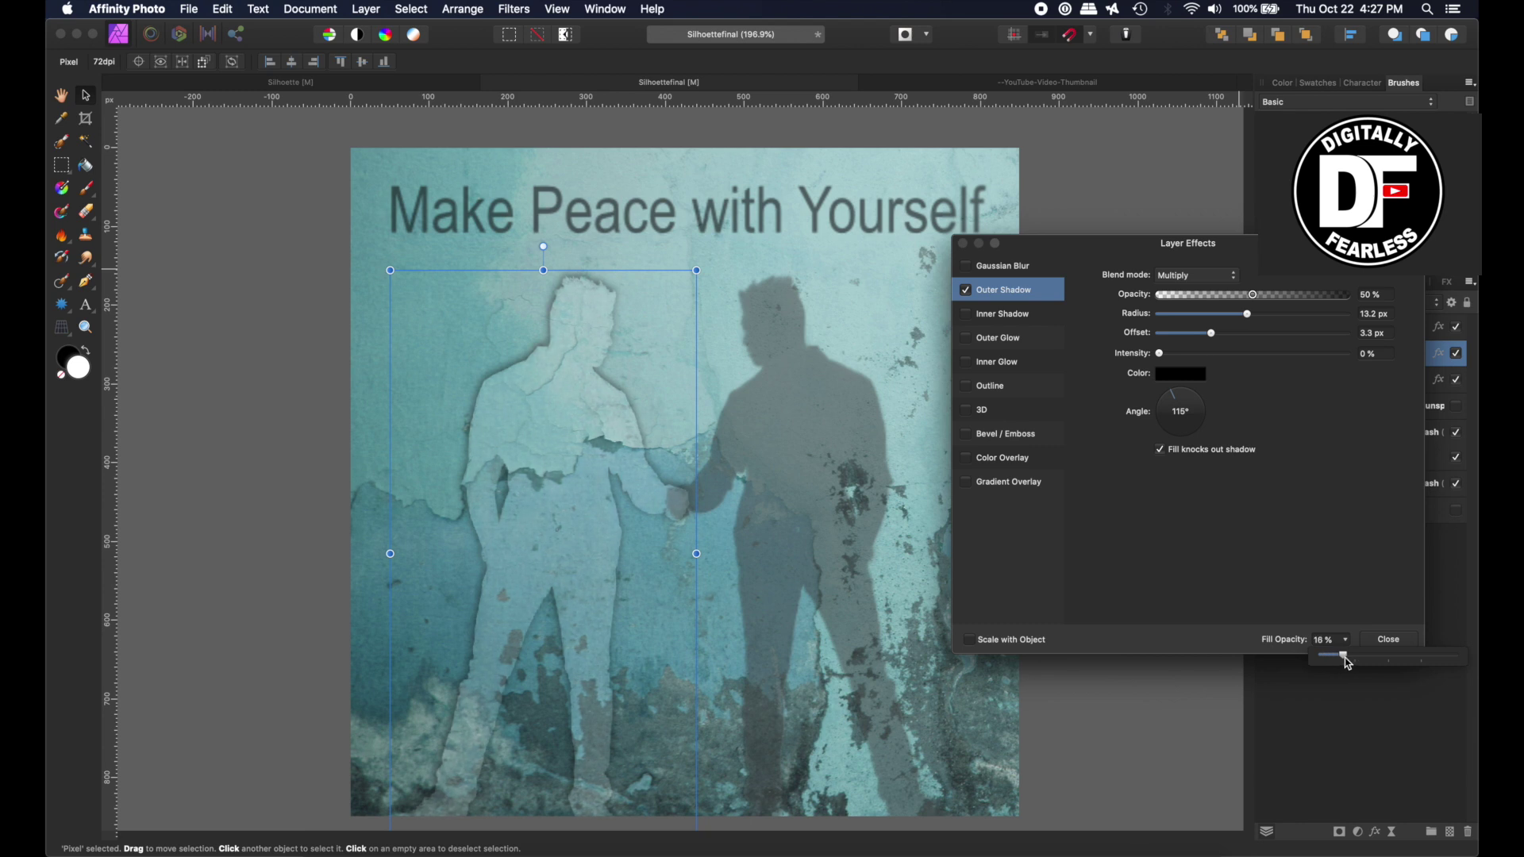
left_click(962, 244)
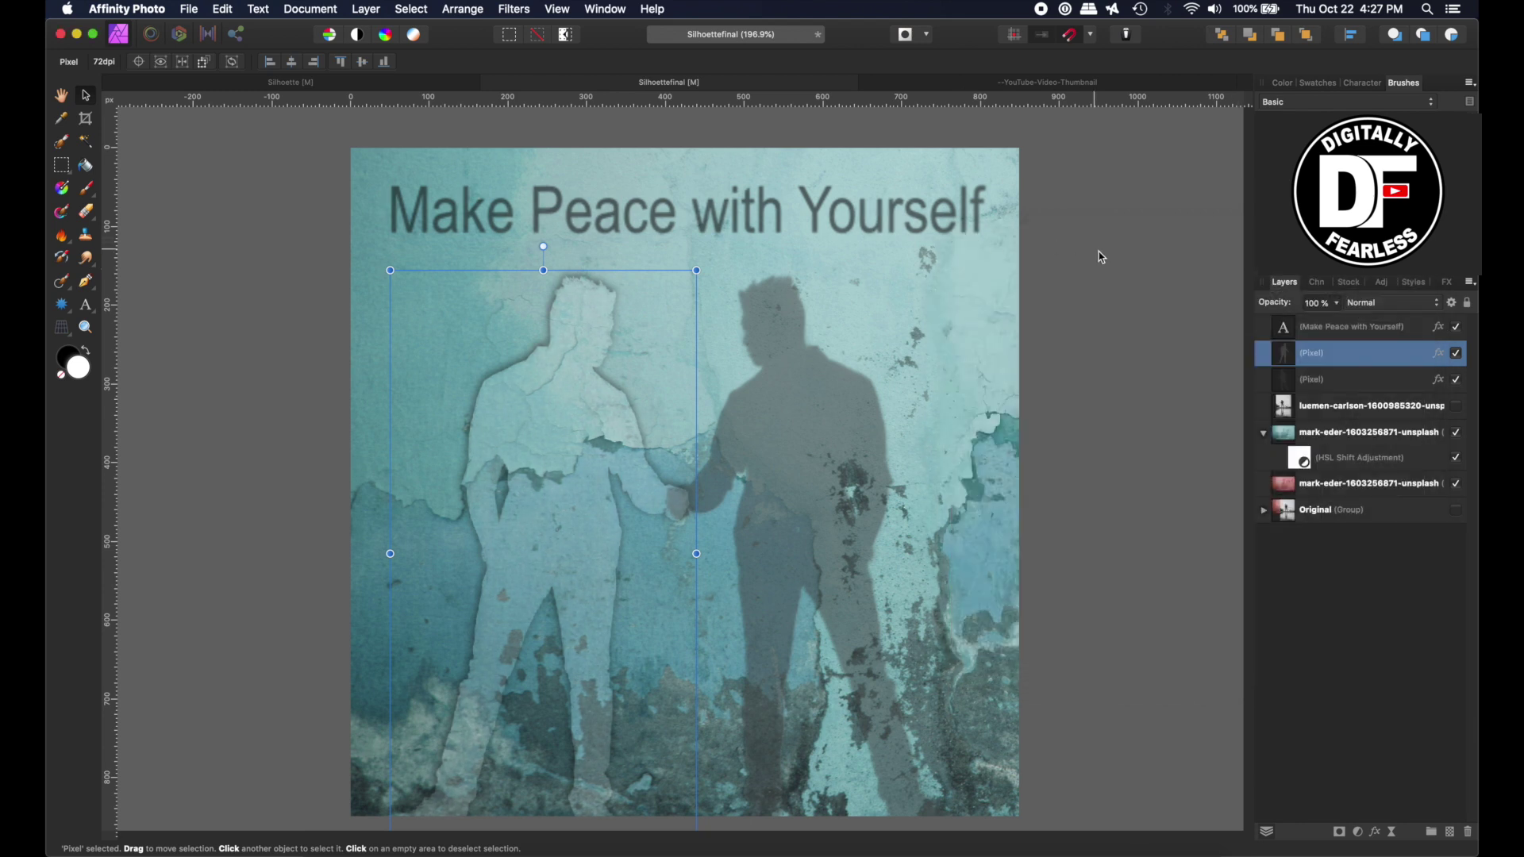